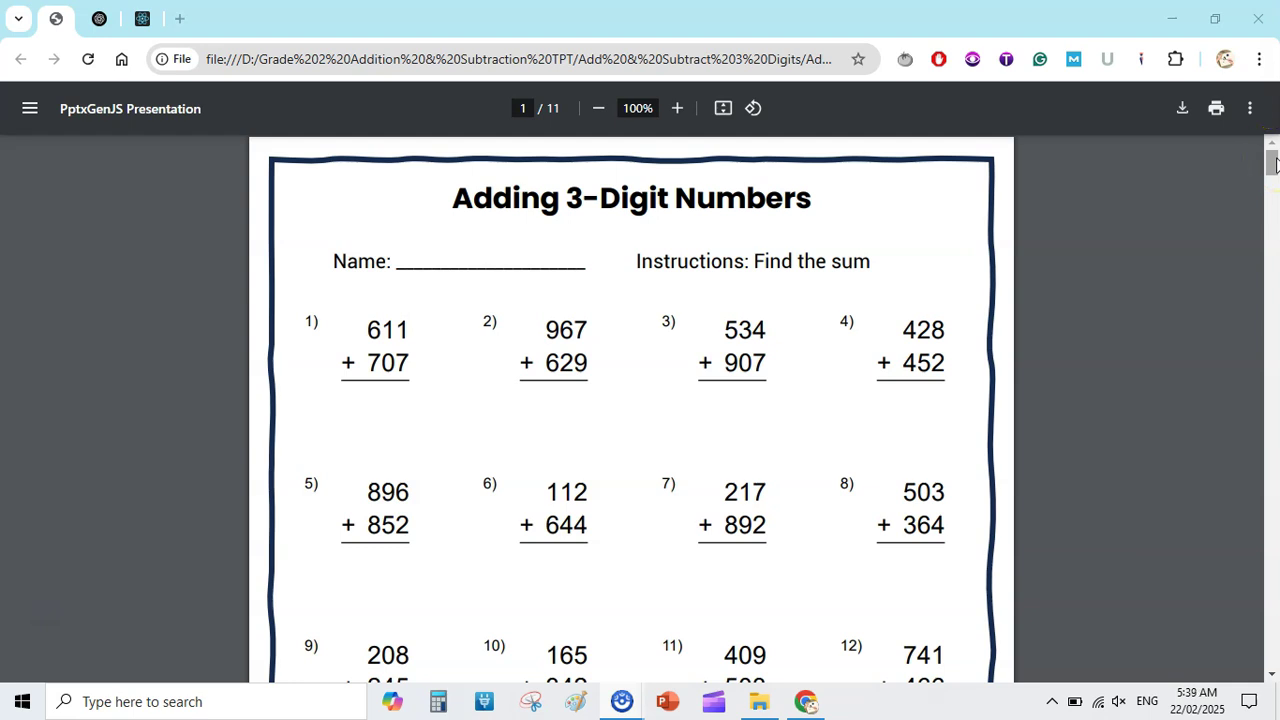
Step: Read the ChatGPT answer recommending Grades 2–4 for 3-digit addition and subtraction worksheets
left_click(1275, 162)
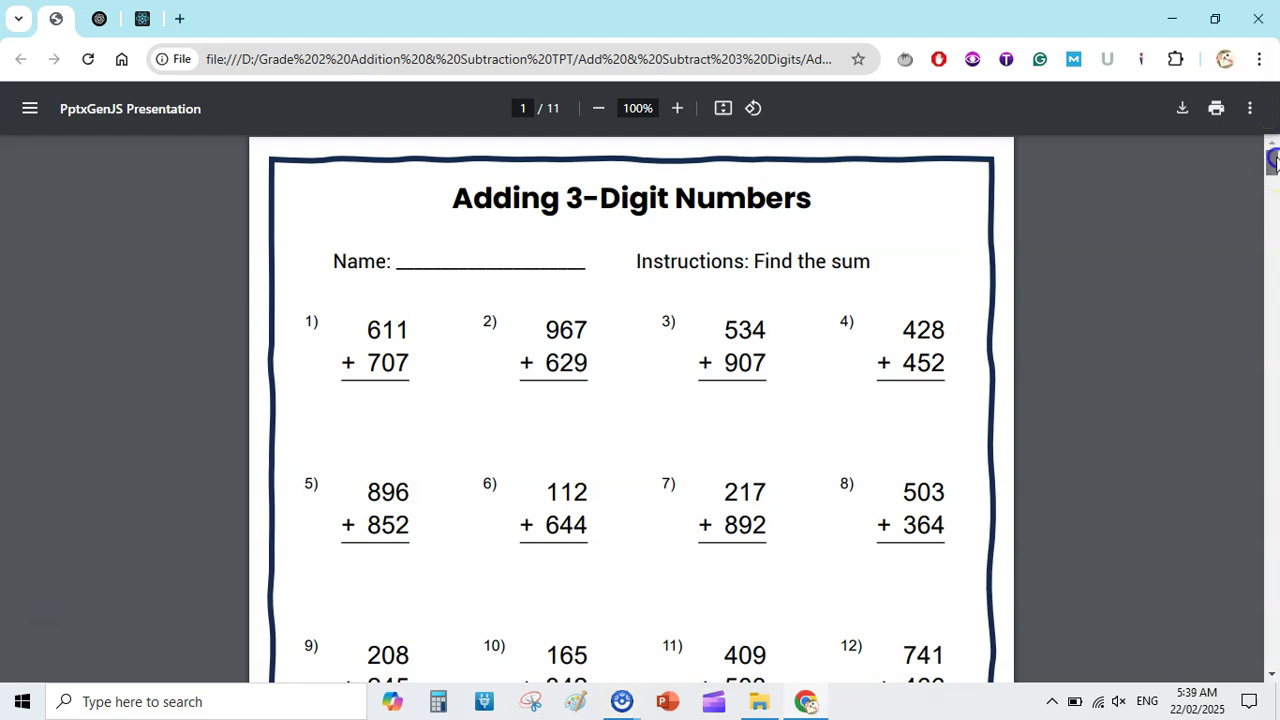
scroll(1275, 162, "down", 1)
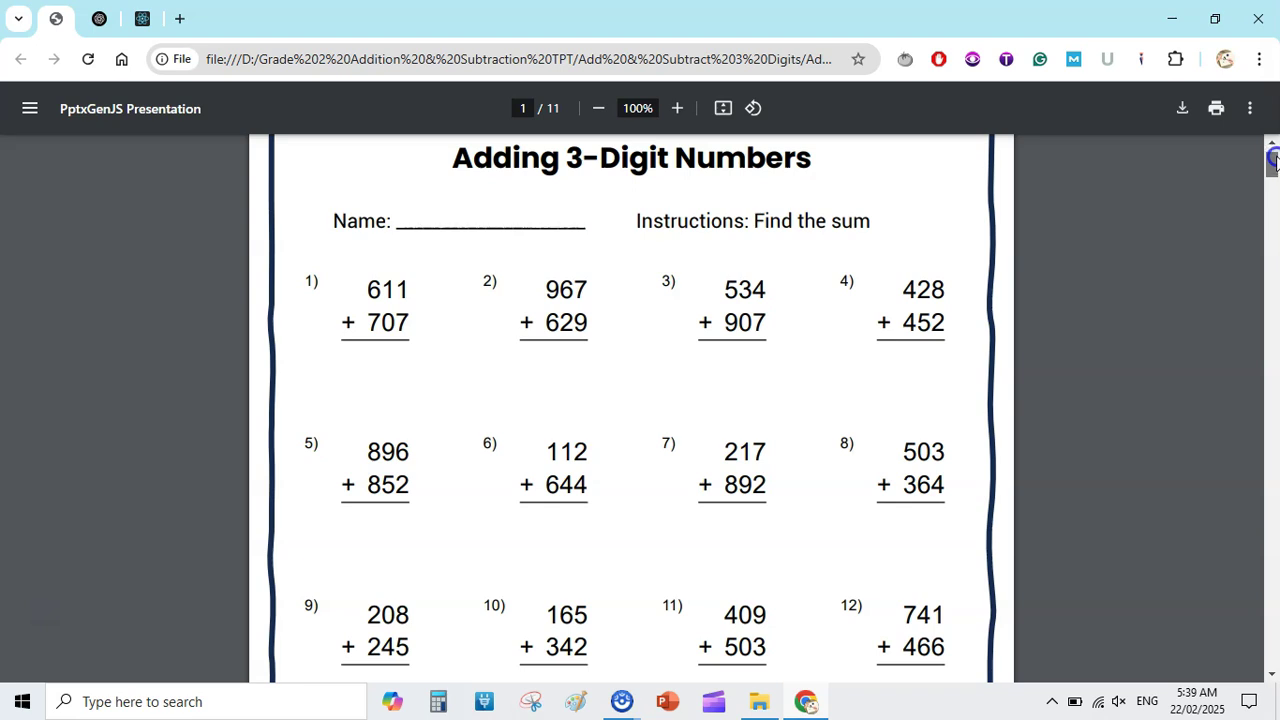
left_click_drag(1274, 158, 1274, 150)
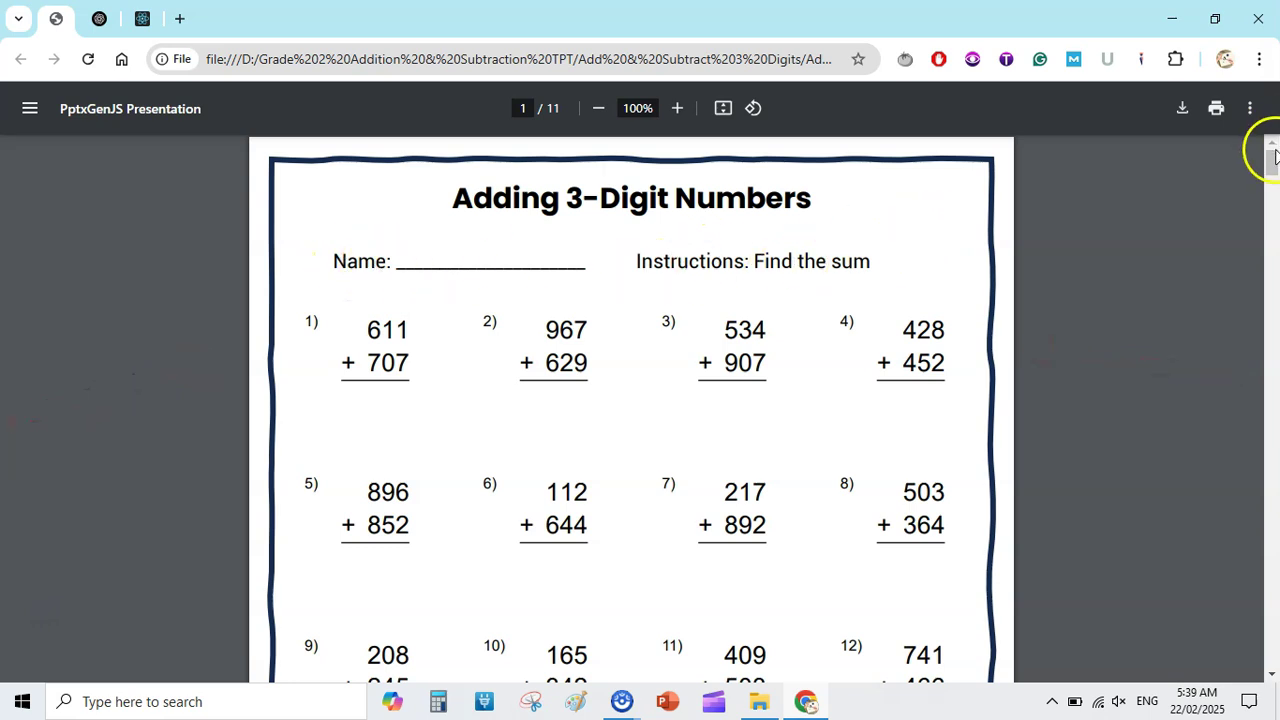
mouse_move(1273, 160)
left_mouse_down()
mouse_move(1274, 642)
mouse_move(1274, 147)
left_mouse_up()
left_click(110, 14)
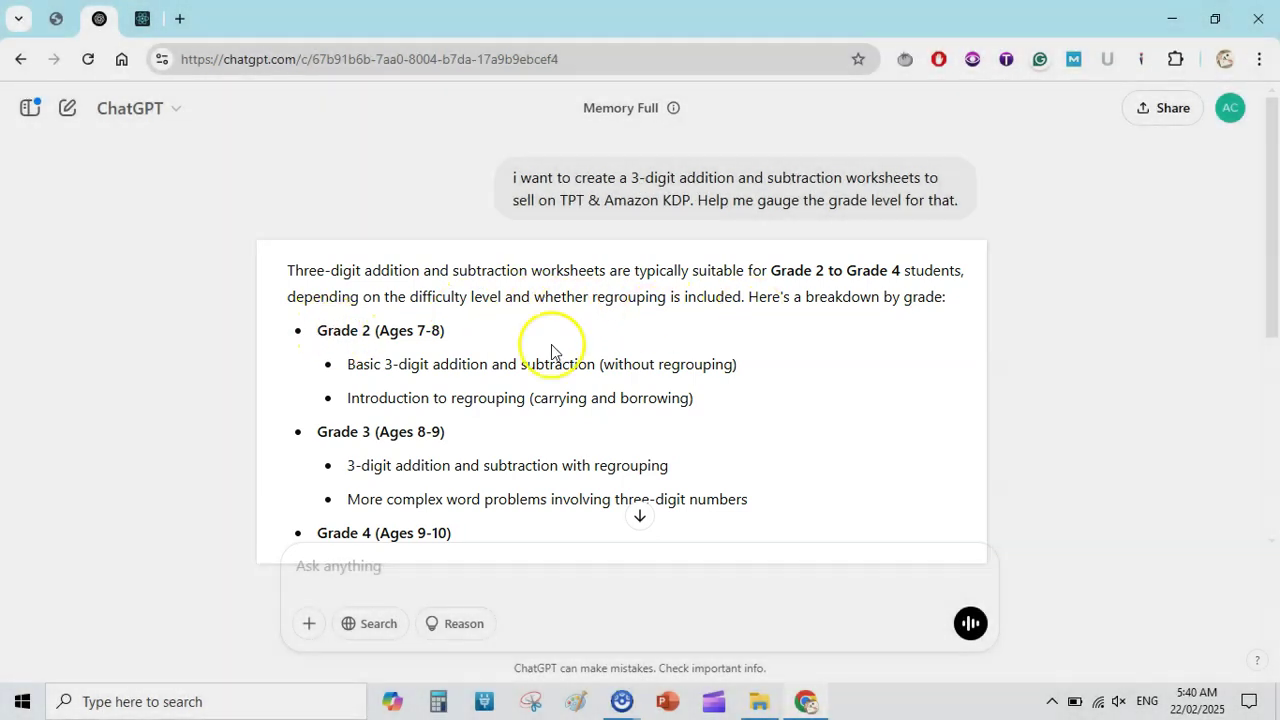
left_click_drag(1275, 226, 1275, 276)
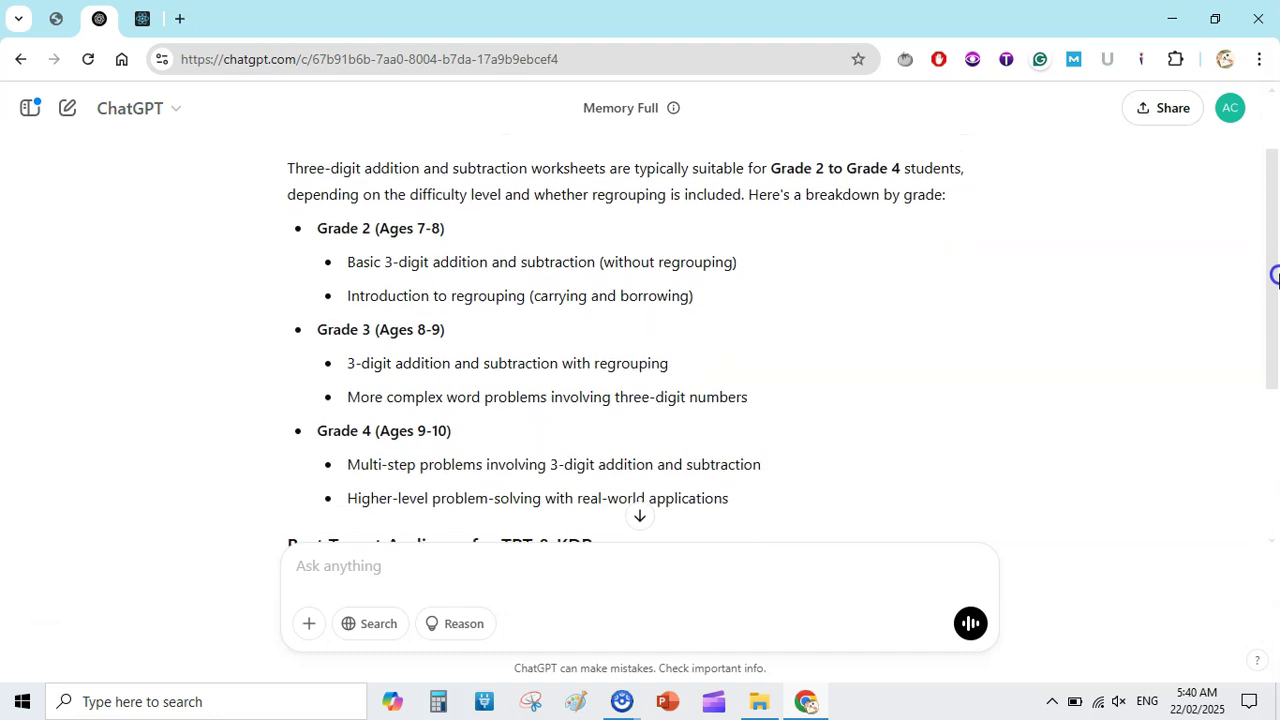
scroll(1275, 276, "up", 1)
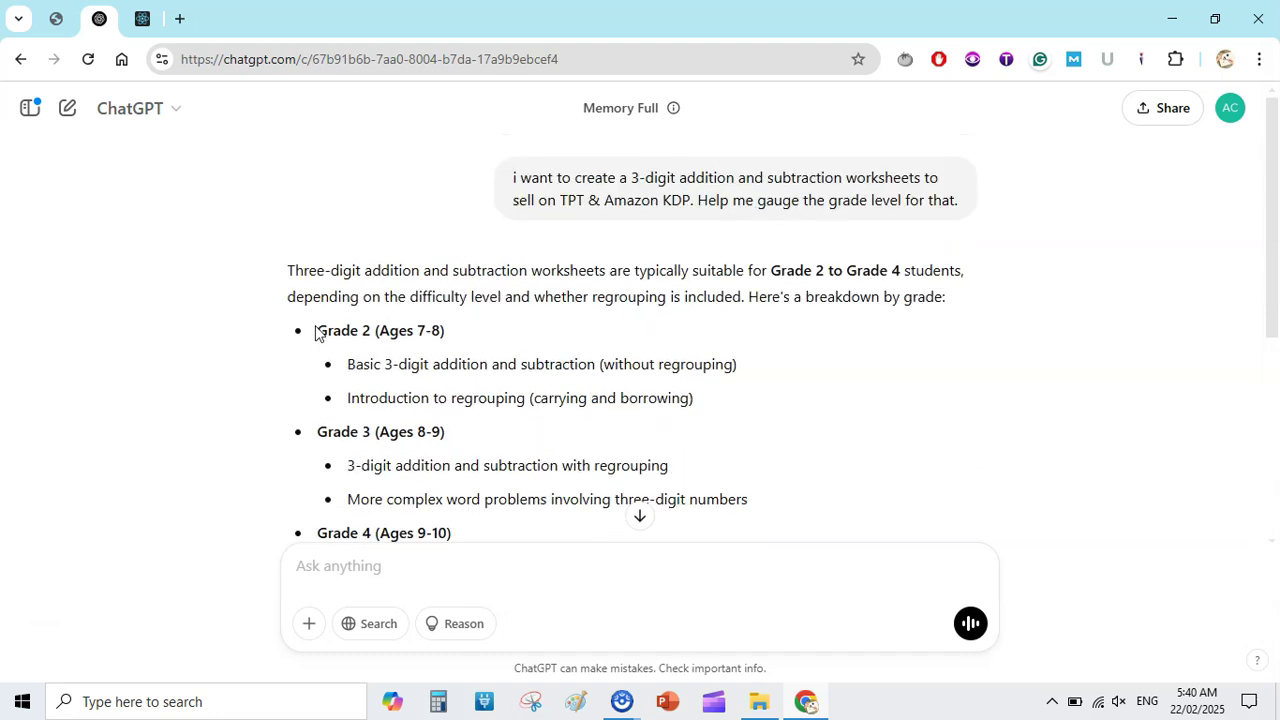
left_click(317, 330)
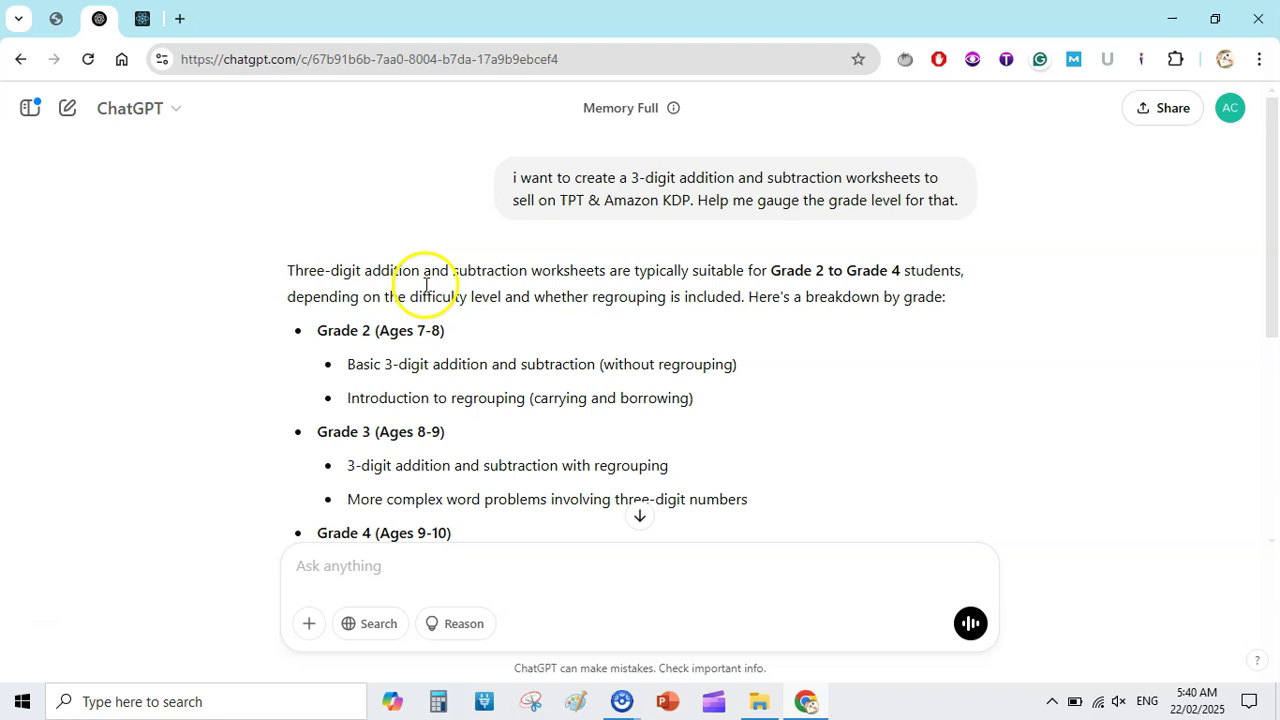
left_click_drag(1278, 226, 1276, 422)
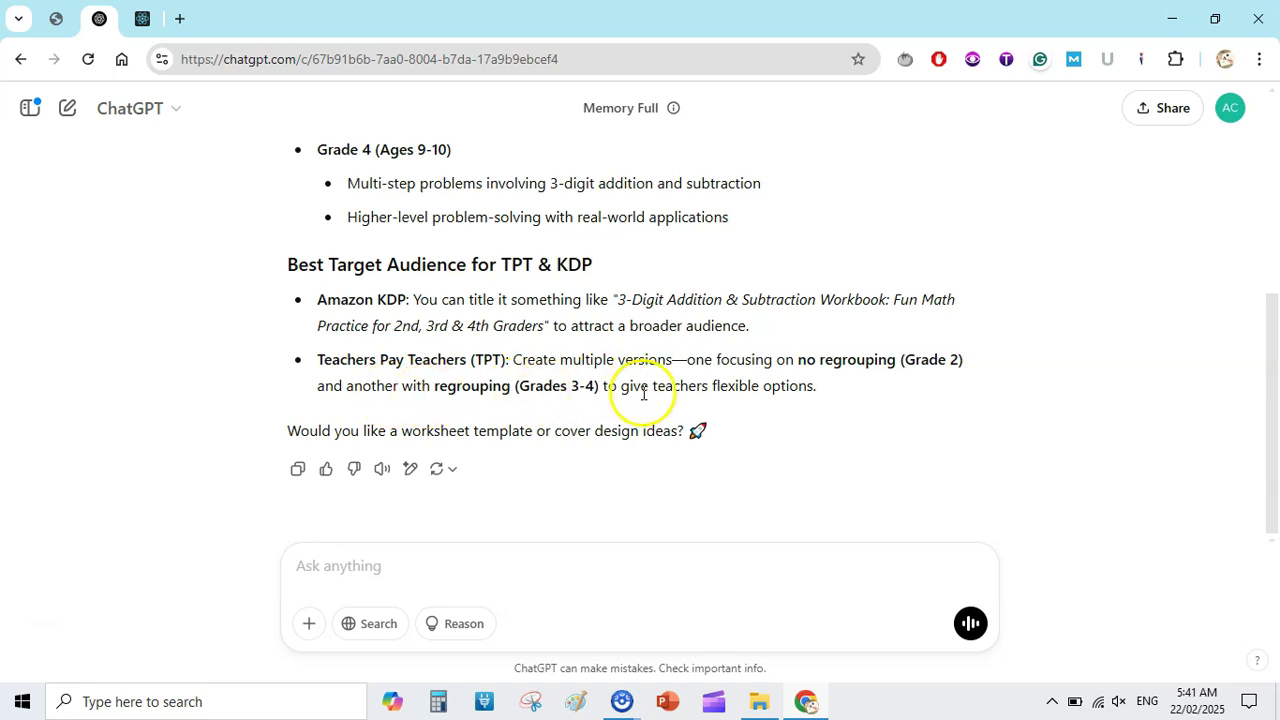
scroll(450, 180, "up", 5)
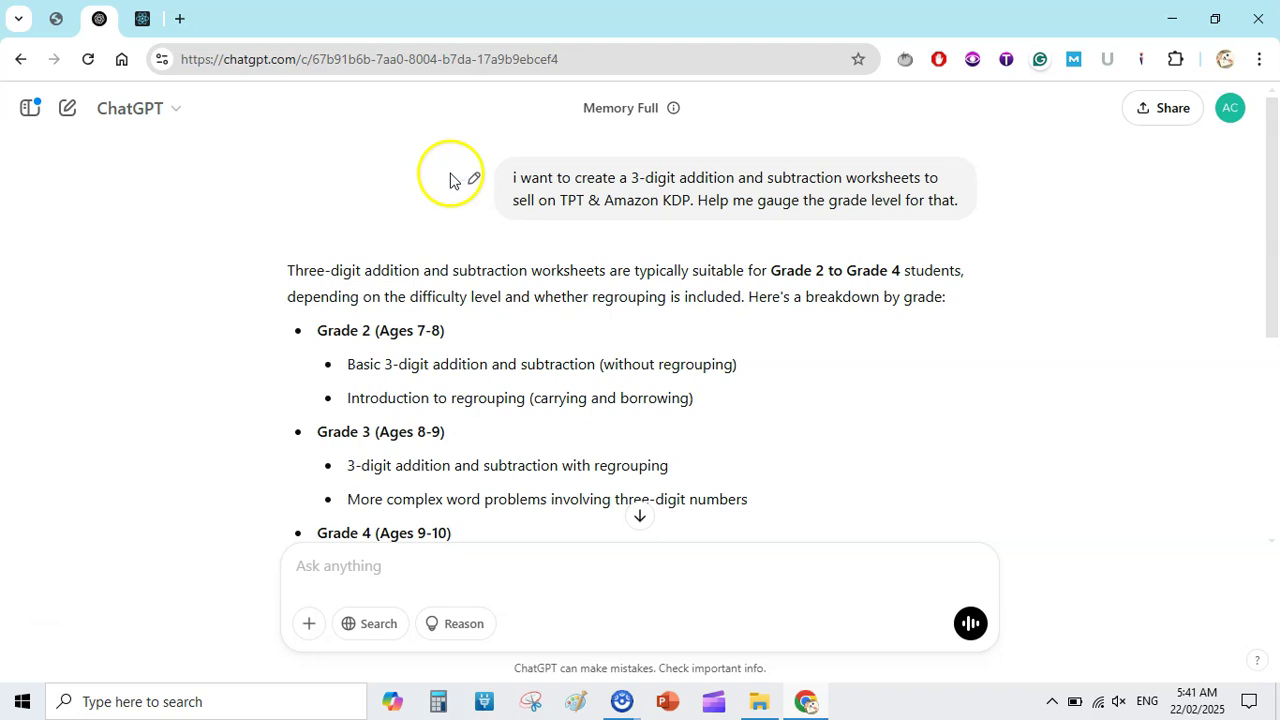
Step: Reopen the Default Collection in the worksheet generator editor
left_click(143, 20)
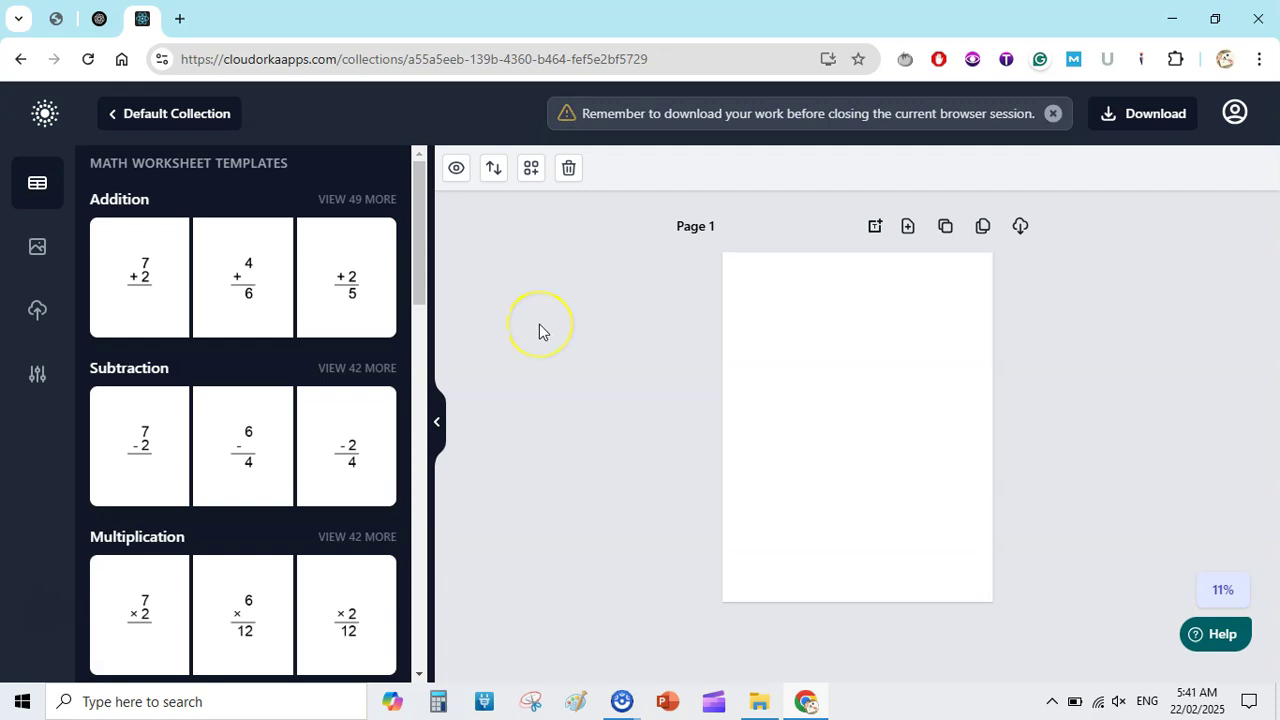
left_click(417, 236)
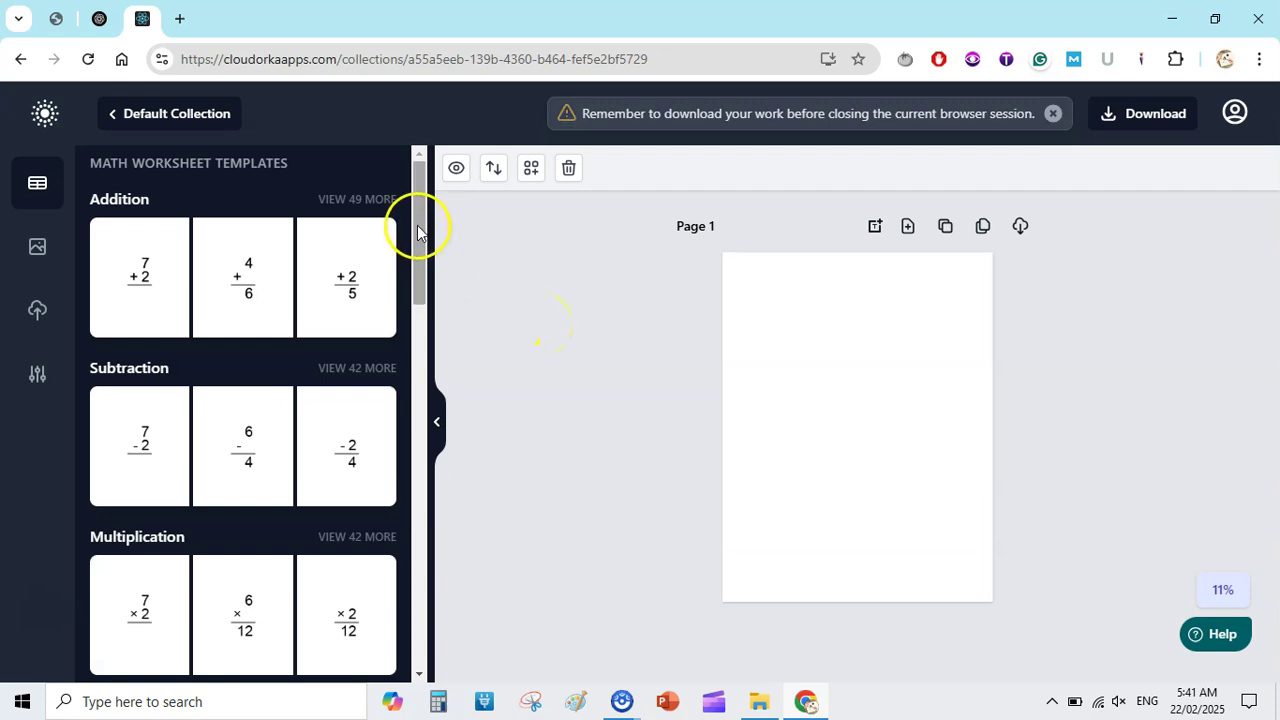
mouse_move(419, 230)
left_mouse_down()
mouse_move(414, 258)
mouse_move(429, 185)
left_mouse_up()
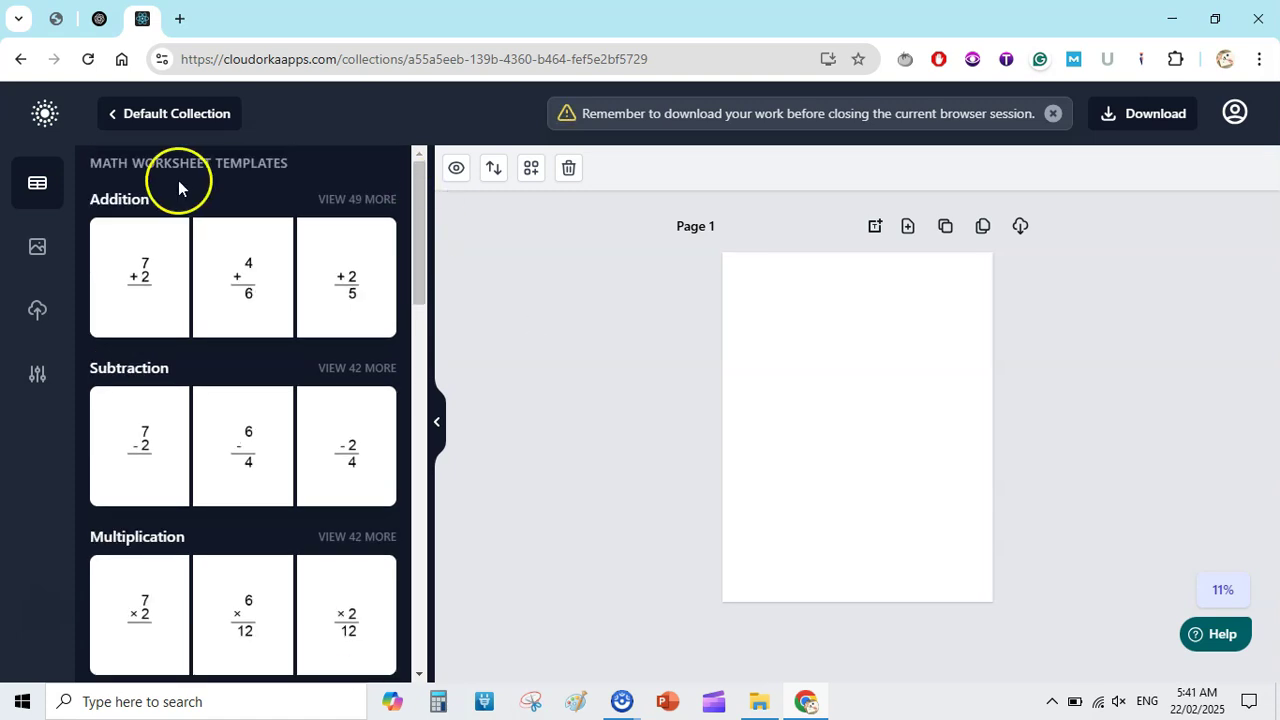
left_click(160, 114)
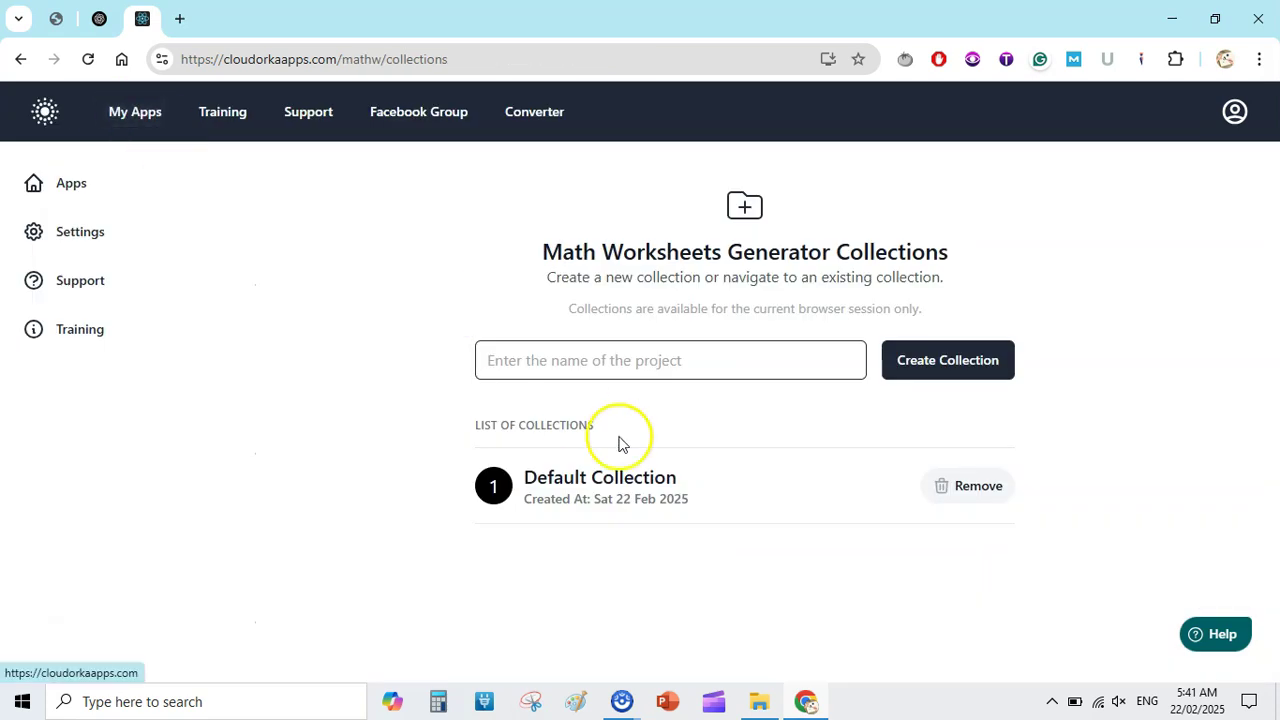
left_click(619, 485)
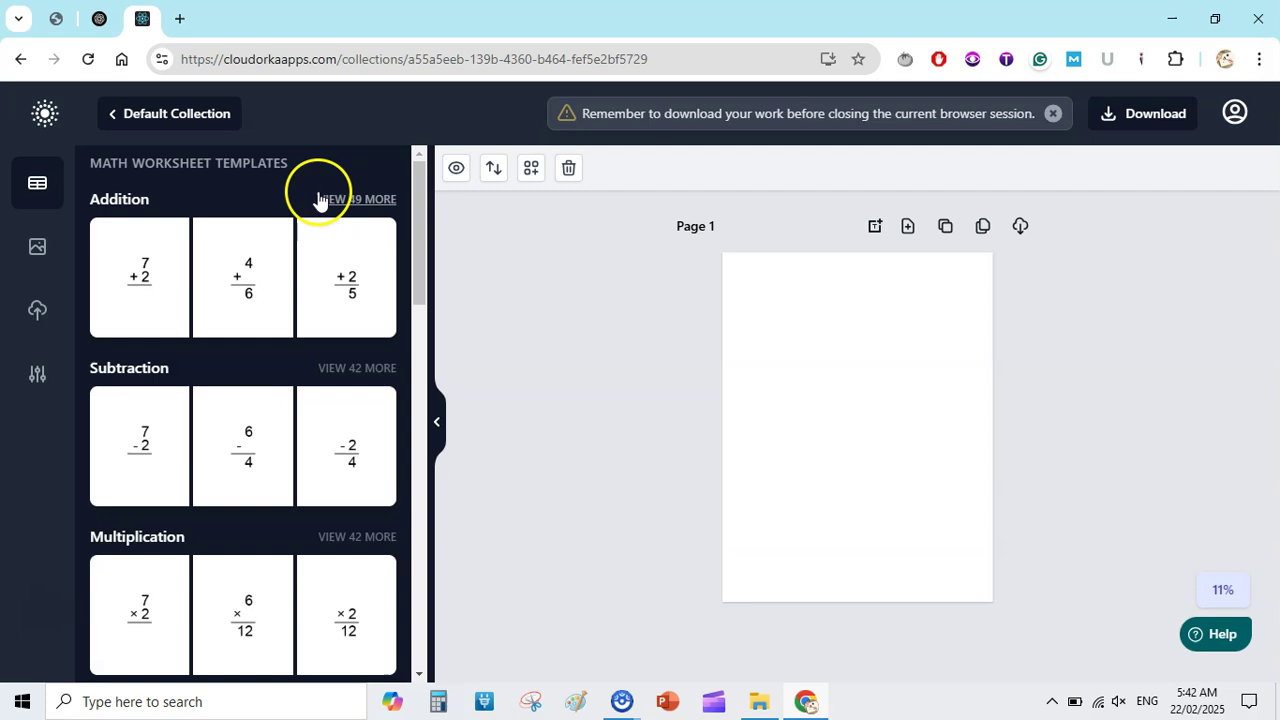
Step: Expand the Addition category to show all 49 more templates
left_click(60, 20)
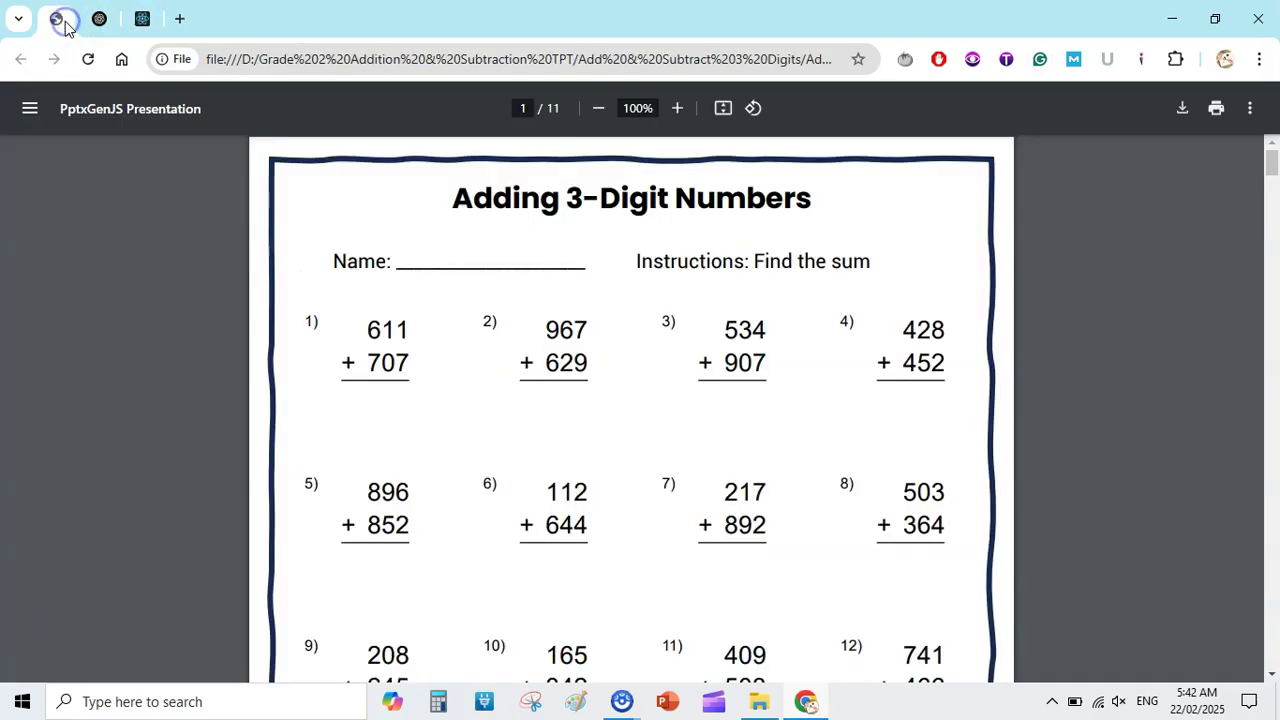
left_click(143, 20)
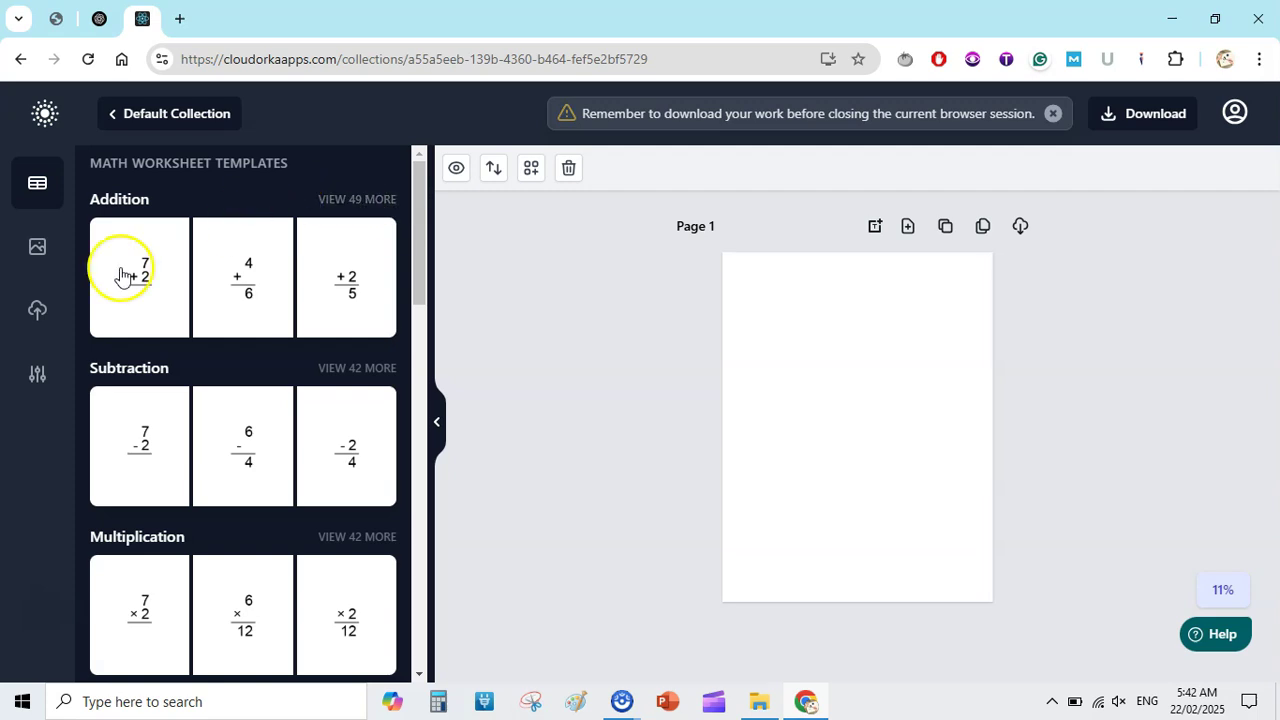
left_click(355, 200)
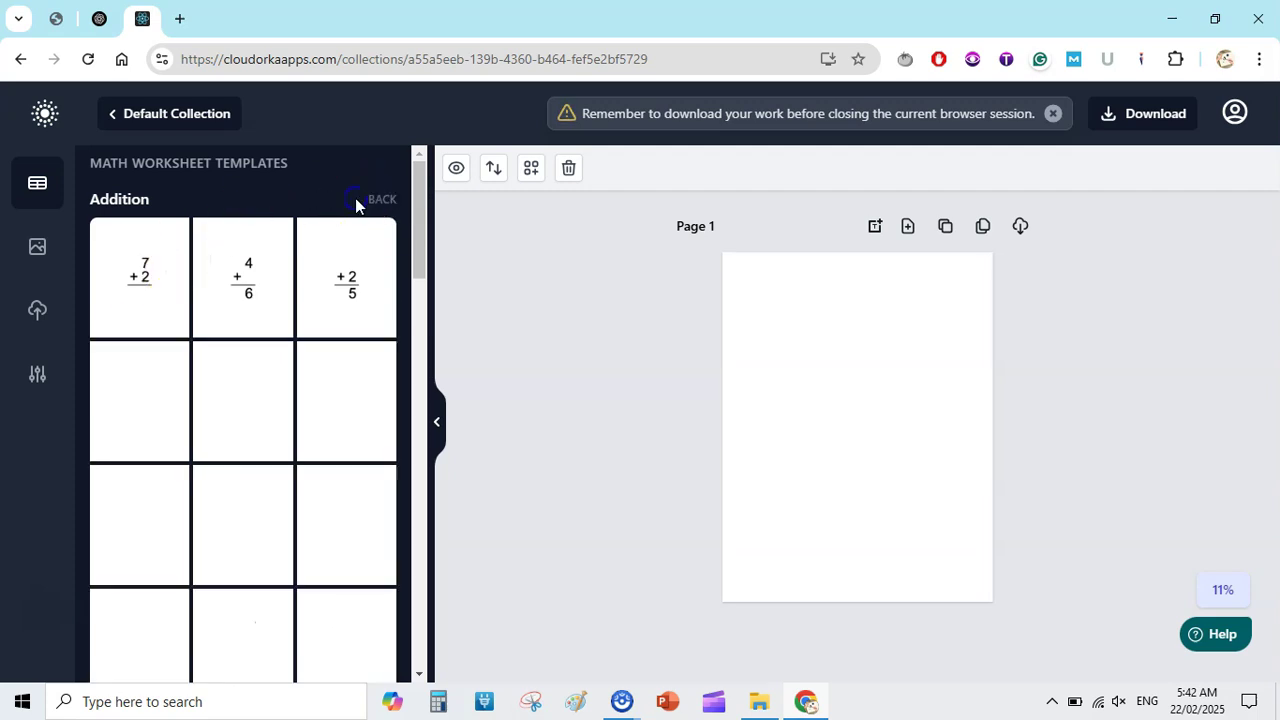
mouse_move(420, 200)
left_mouse_down()
mouse_move(397, 434)
mouse_move(414, 188)
left_mouse_up()
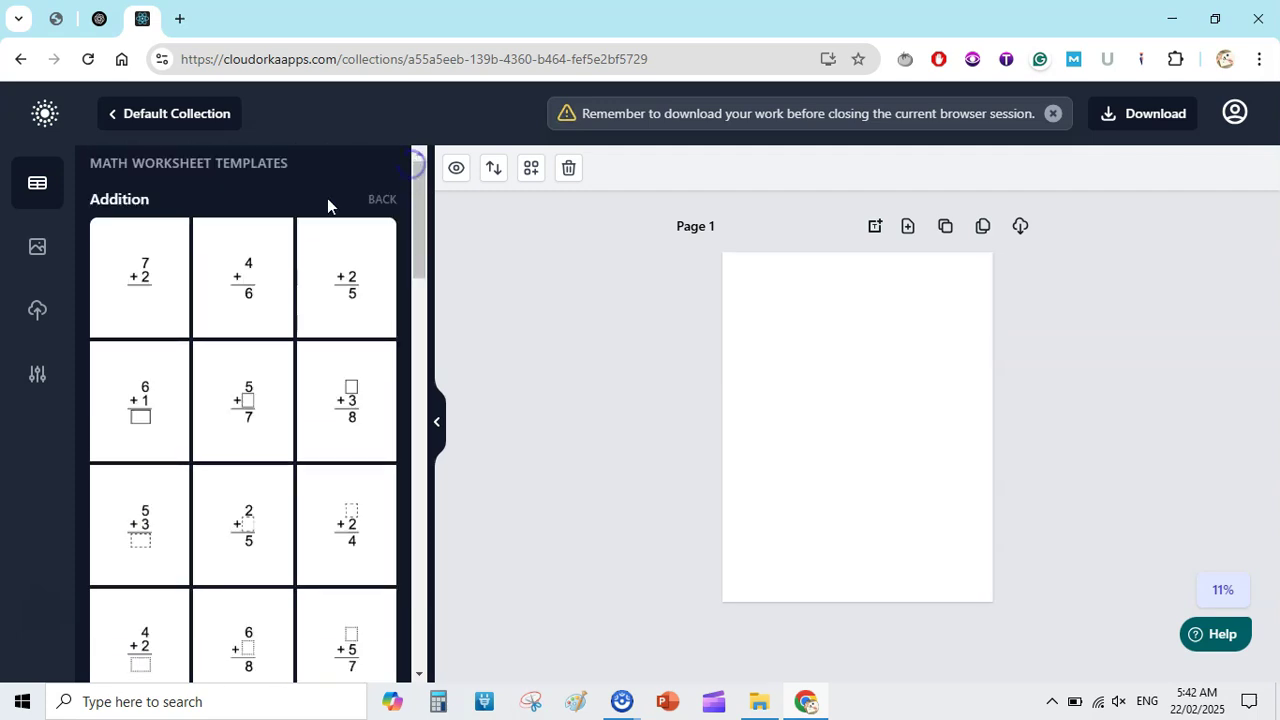
Step: Add the basic single-digit addition template to Page 1 and zoom the view to 25%
left_click(144, 263)
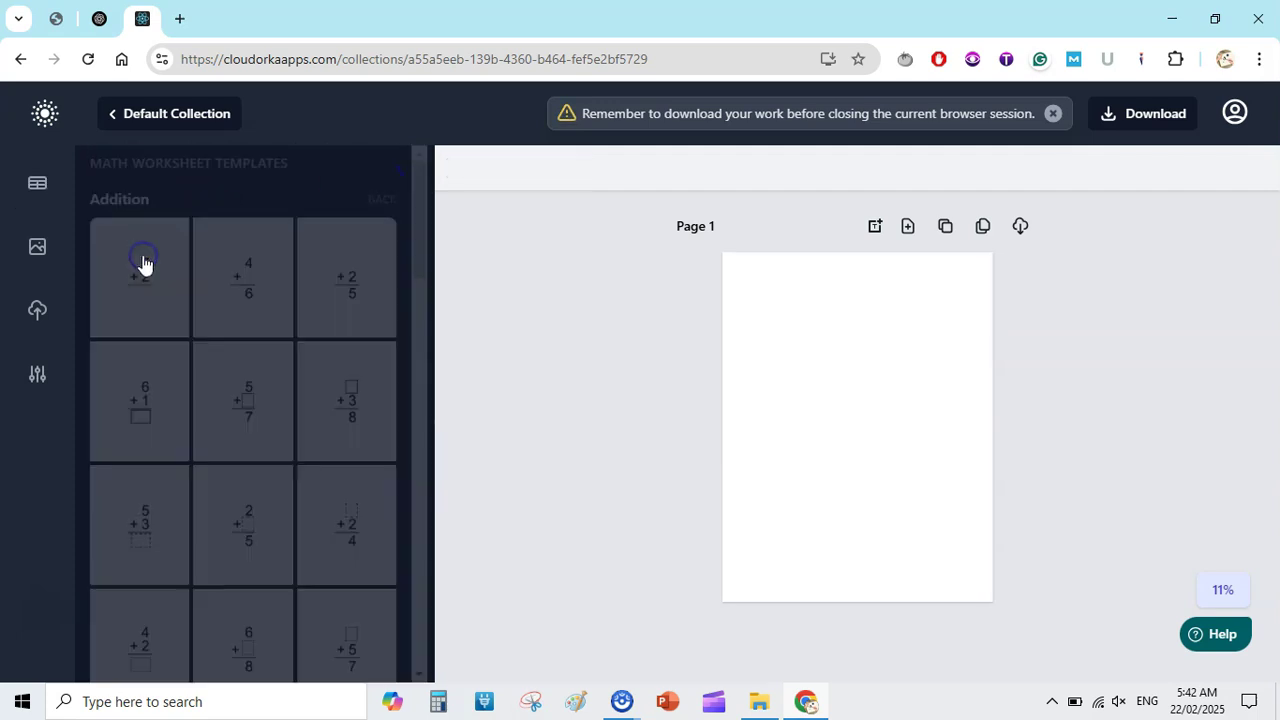
left_click(1224, 592)
left_click(1216, 415)
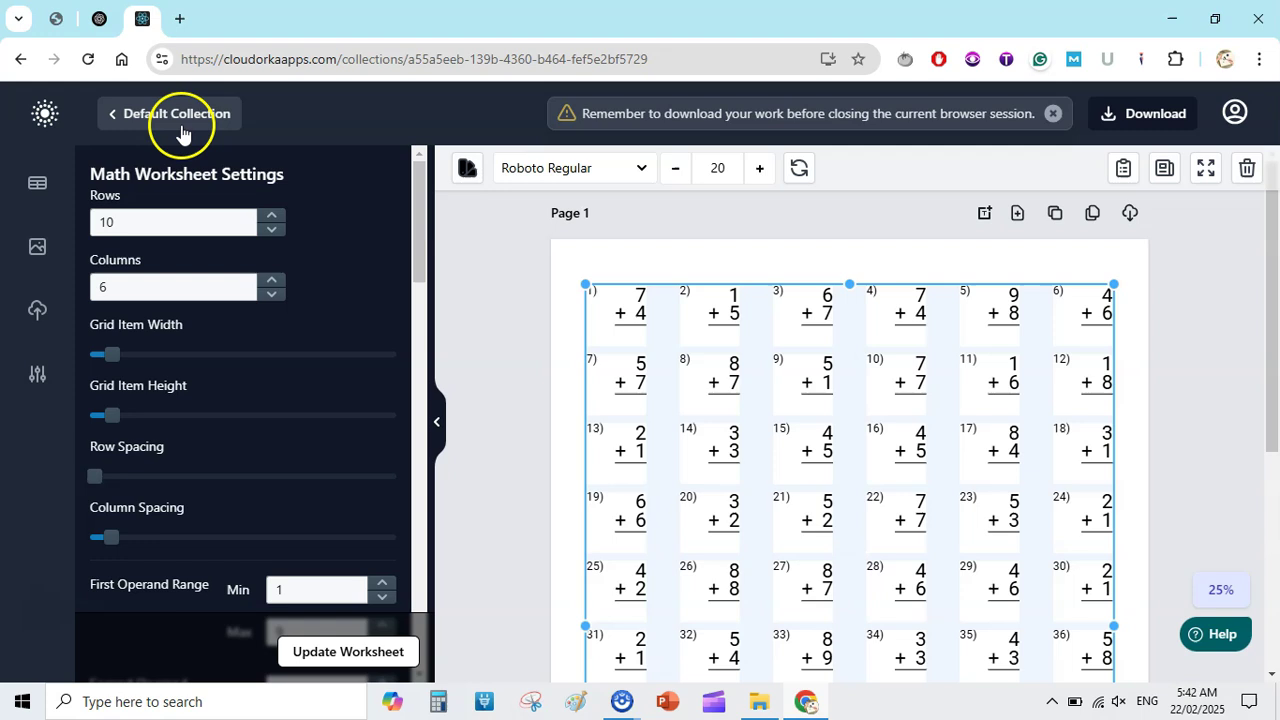
left_click(88, 22)
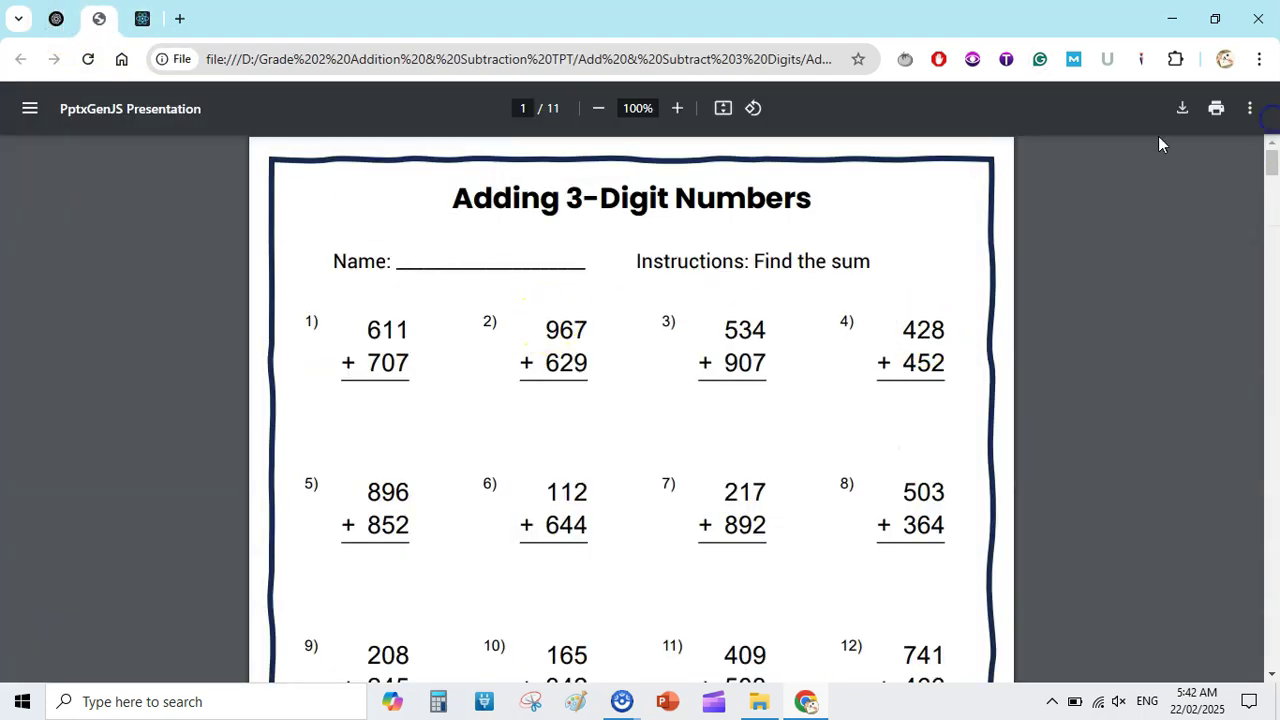
left_click(148, 19)
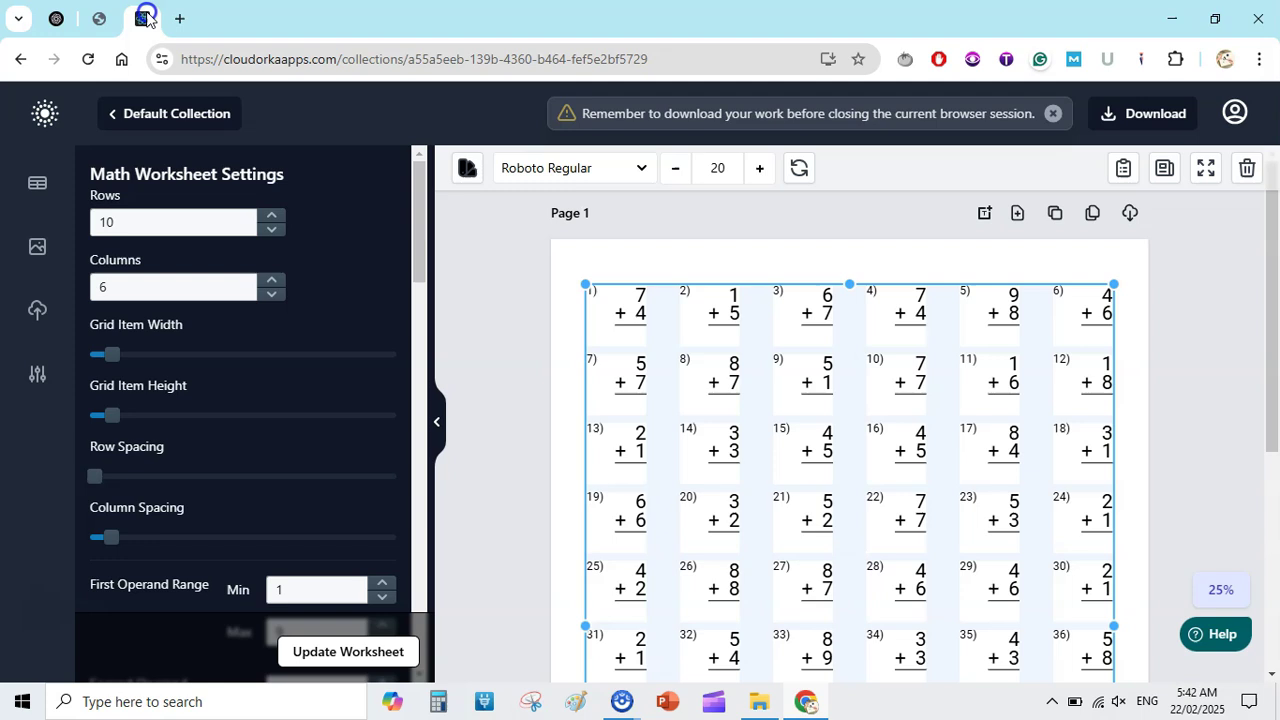
Step: Set the problem grid to 5 rows by 5 columns and regenerate the worksheet
left_click(271, 230)
left_click(271, 230)
left_click(271, 230)
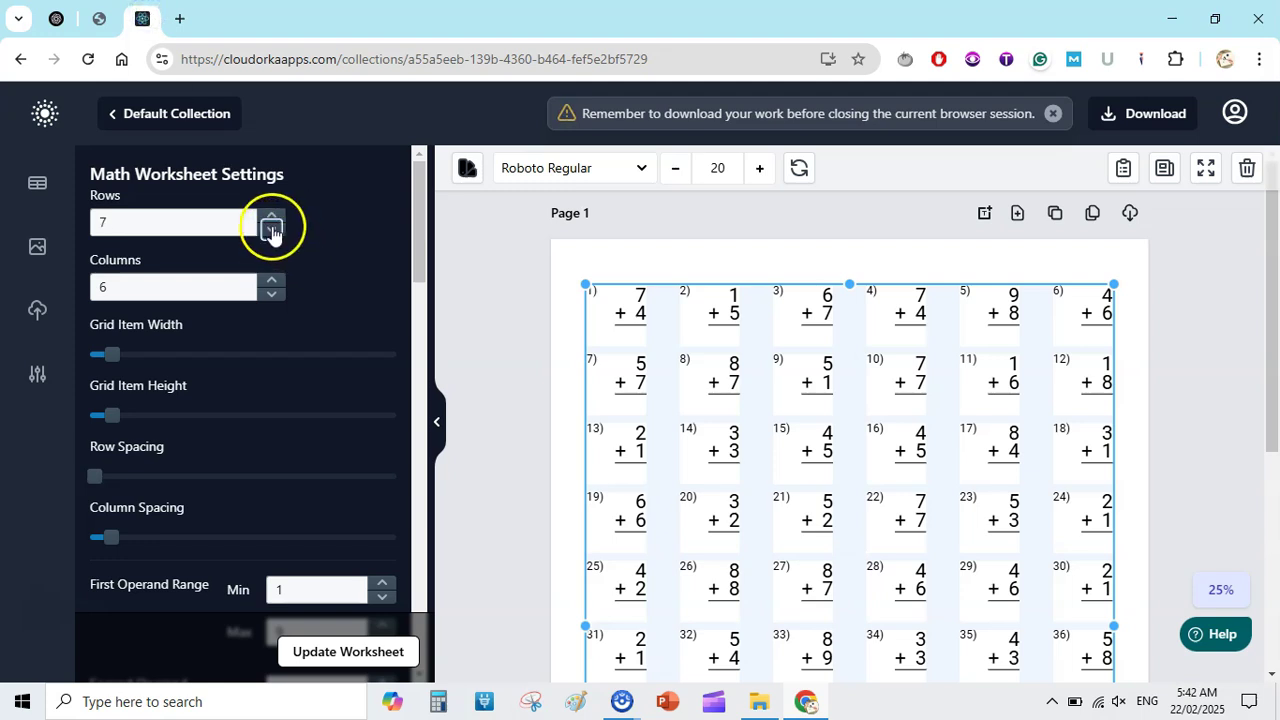
left_click(271, 294)
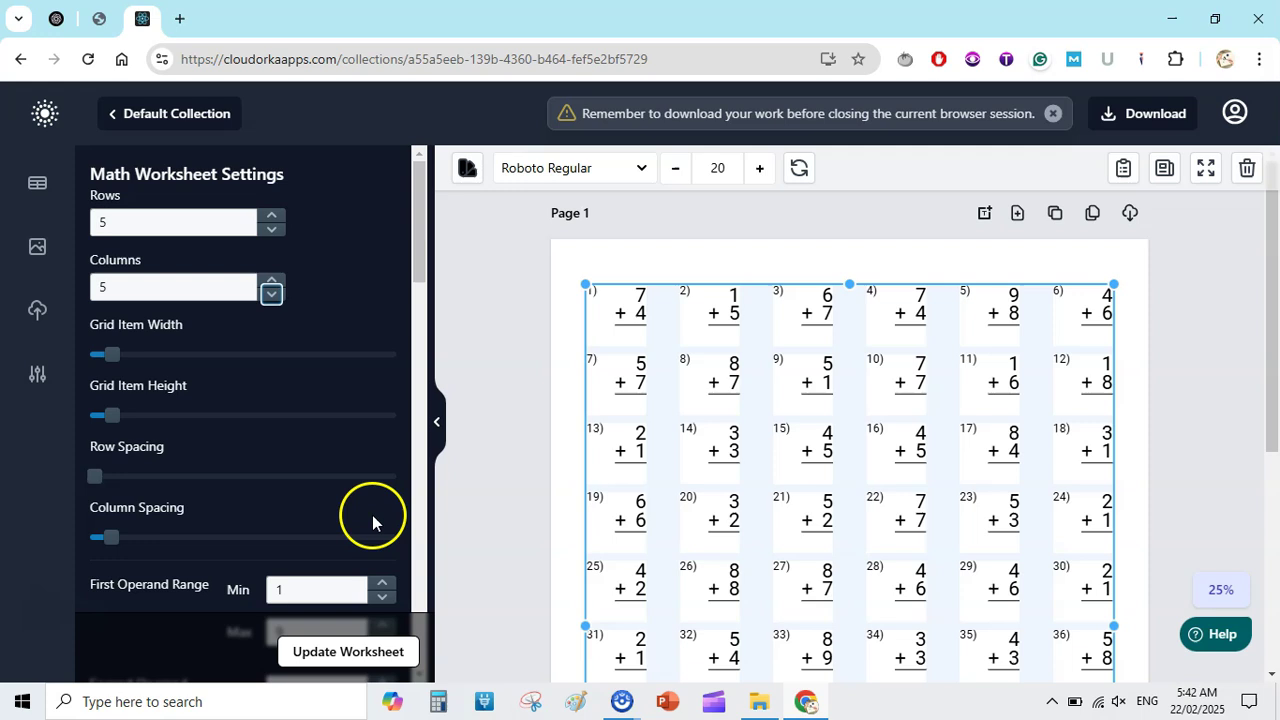
left_click(338, 655)
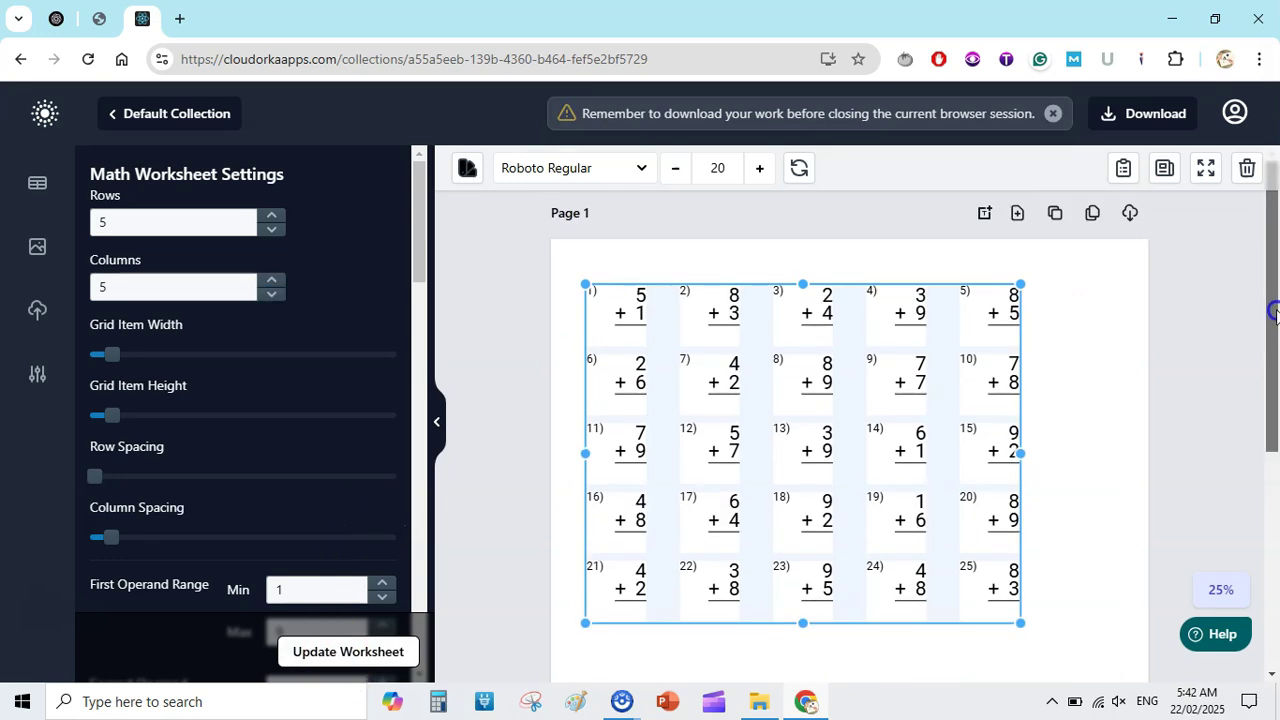
left_click(31, 378)
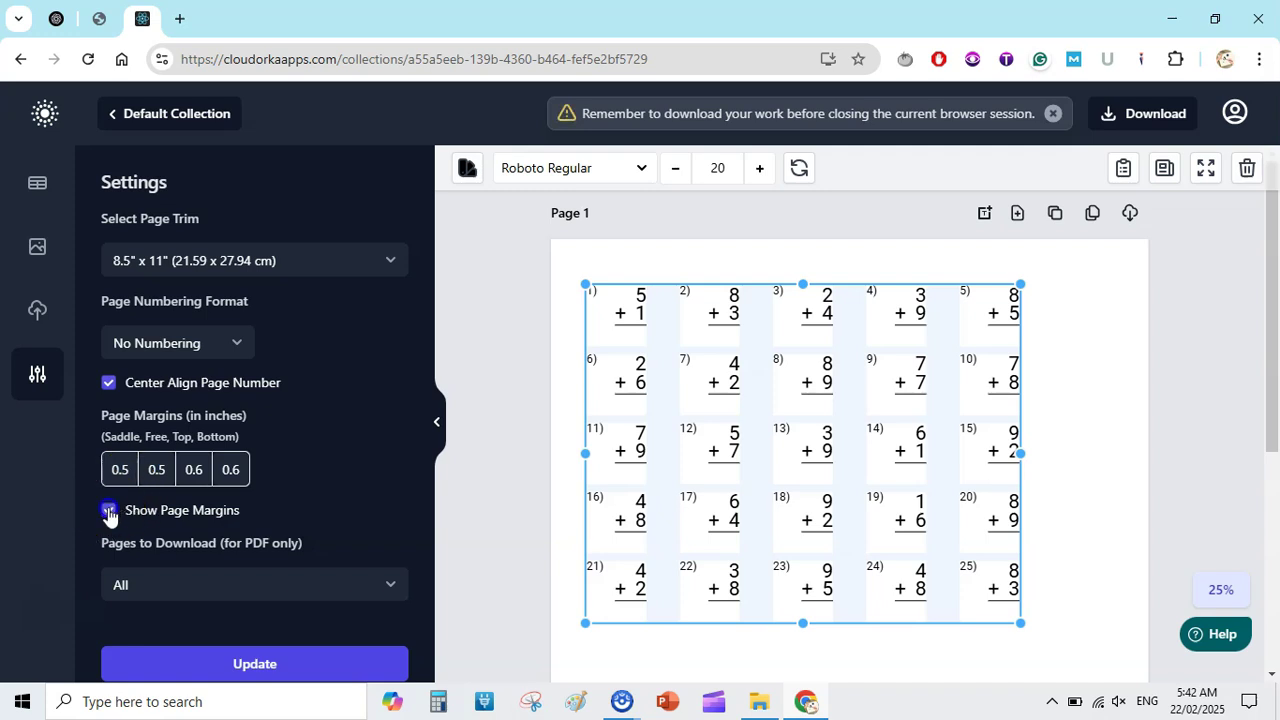
Step: Apply the page settings to show margin guides and put the browser in full screen
left_click(275, 664)
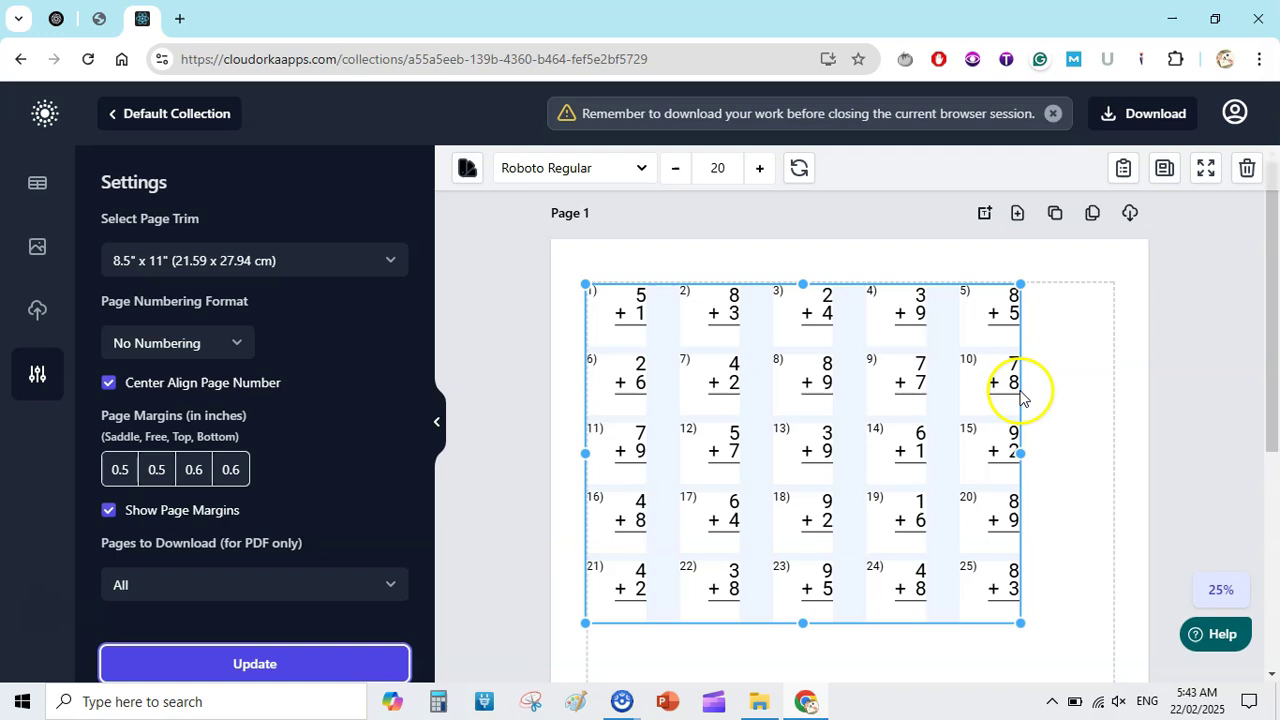
left_click_drag(1268, 271, 1275, 345)
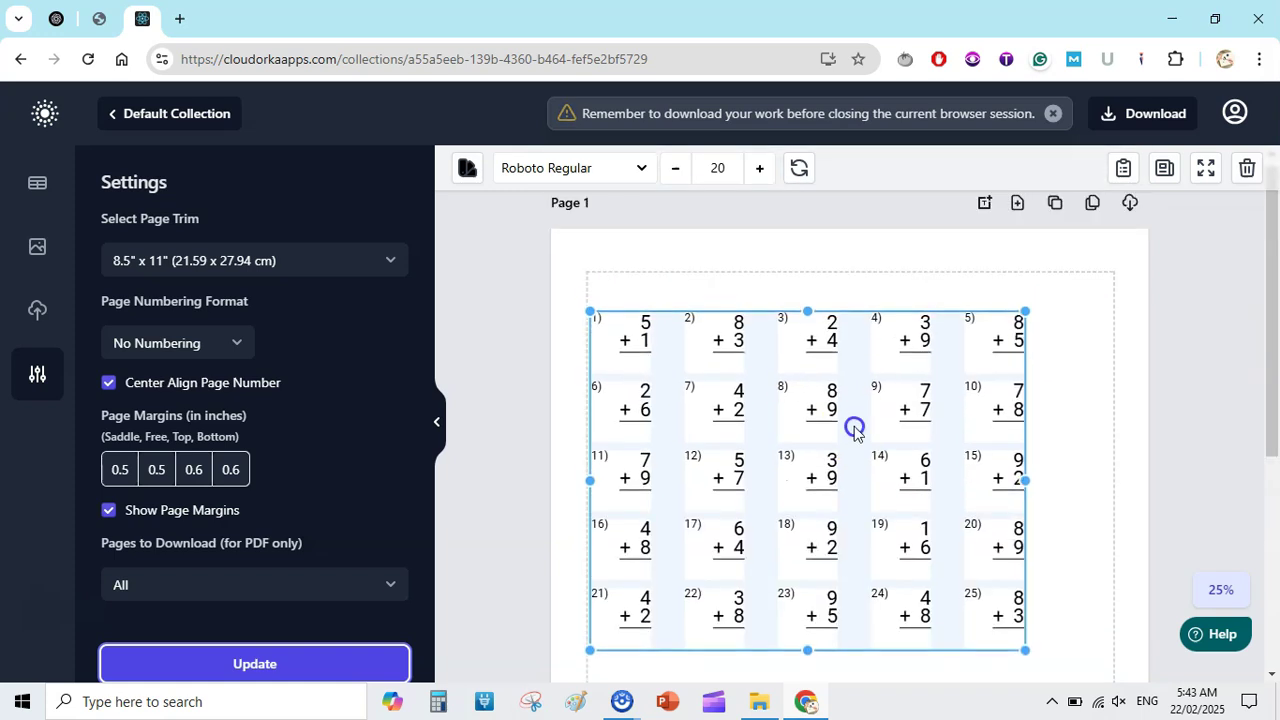
left_click_drag(1274, 360, 1278, 400)
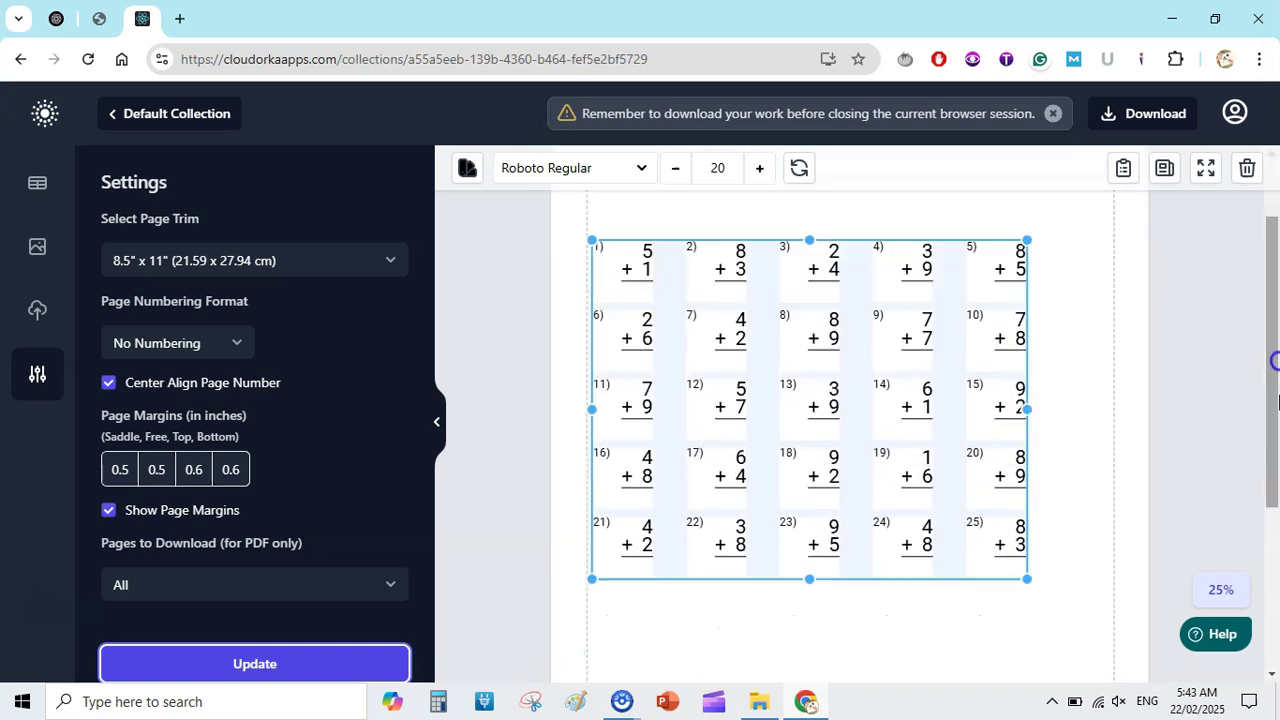
key("F11")
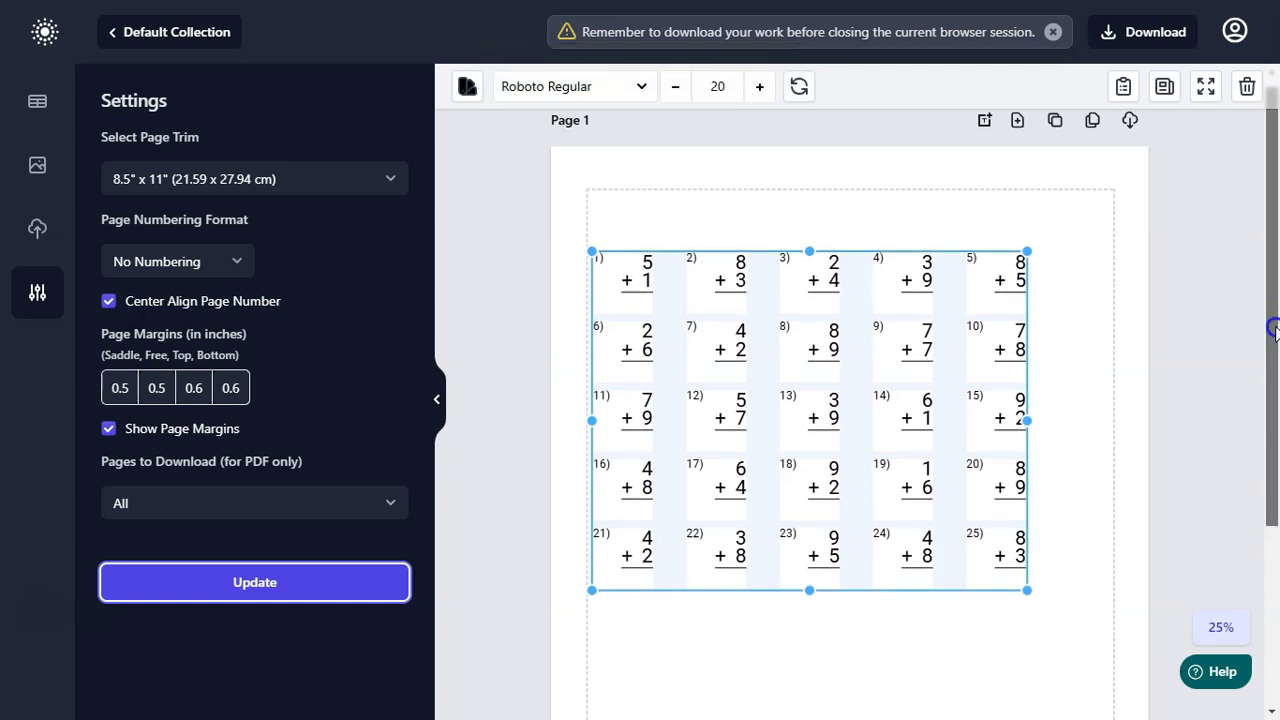
Step: Stretch the 25-problem grid wider and taller to fill Page 1's margin area
left_click(524, 262)
left_click(37, 101)
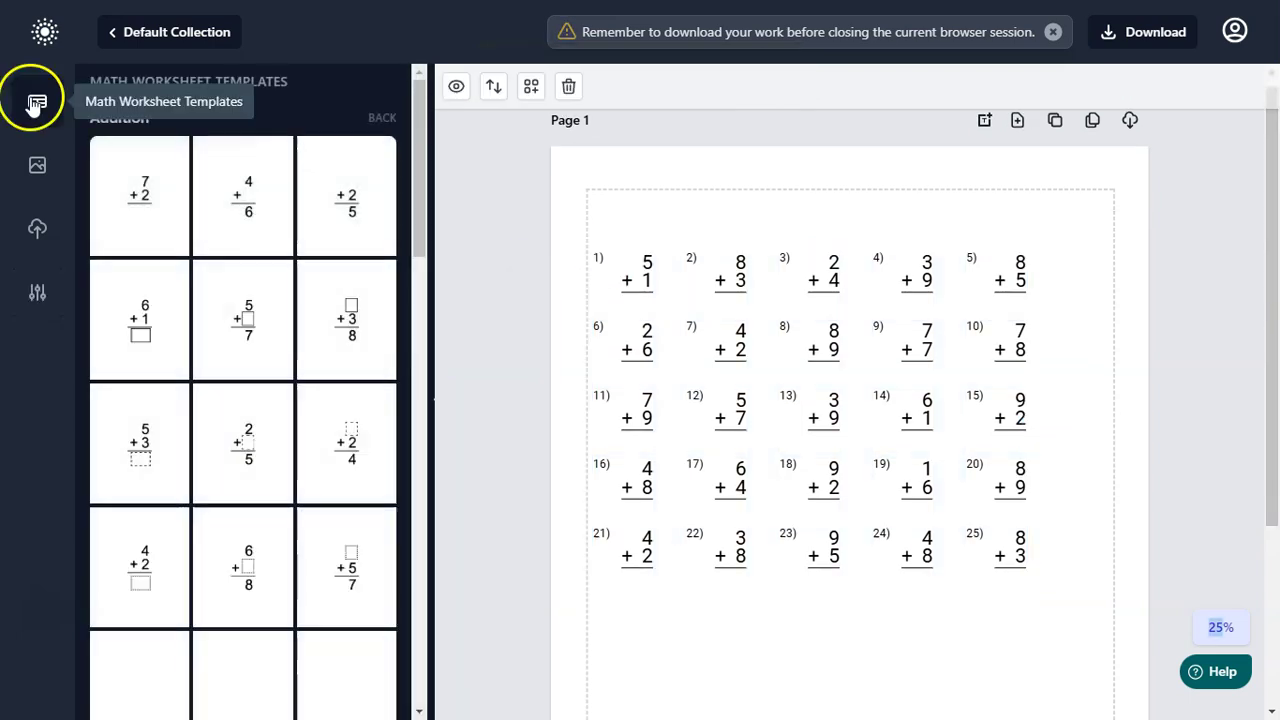
left_click(686, 334)
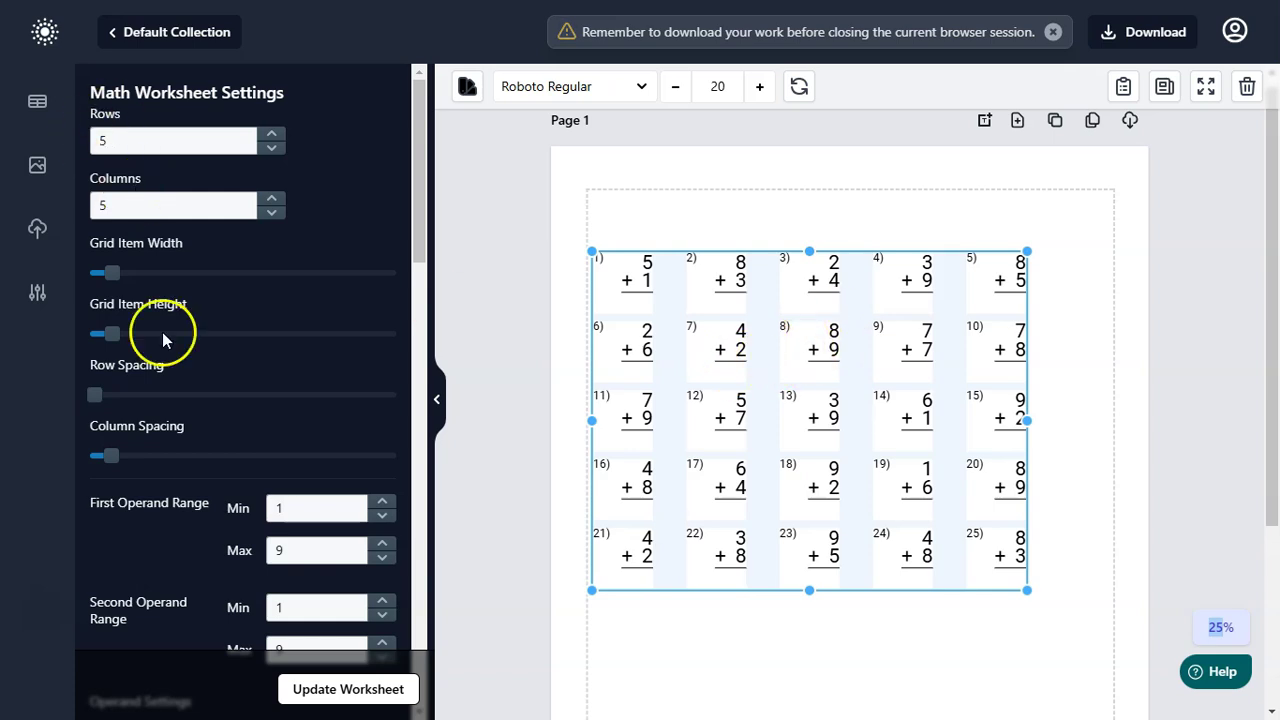
left_click_drag(122, 276, 116, 269)
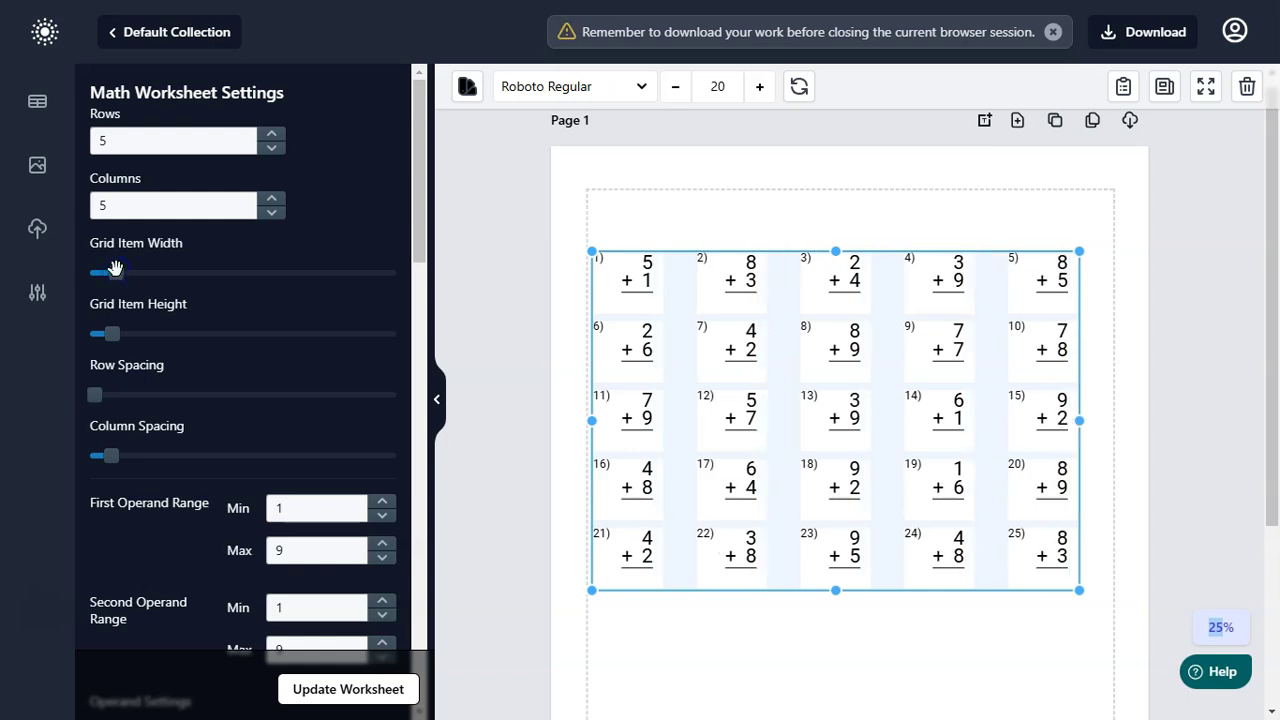
left_click_drag(1078, 420, 1102, 420)
scroll(1276, 490, "down", 3)
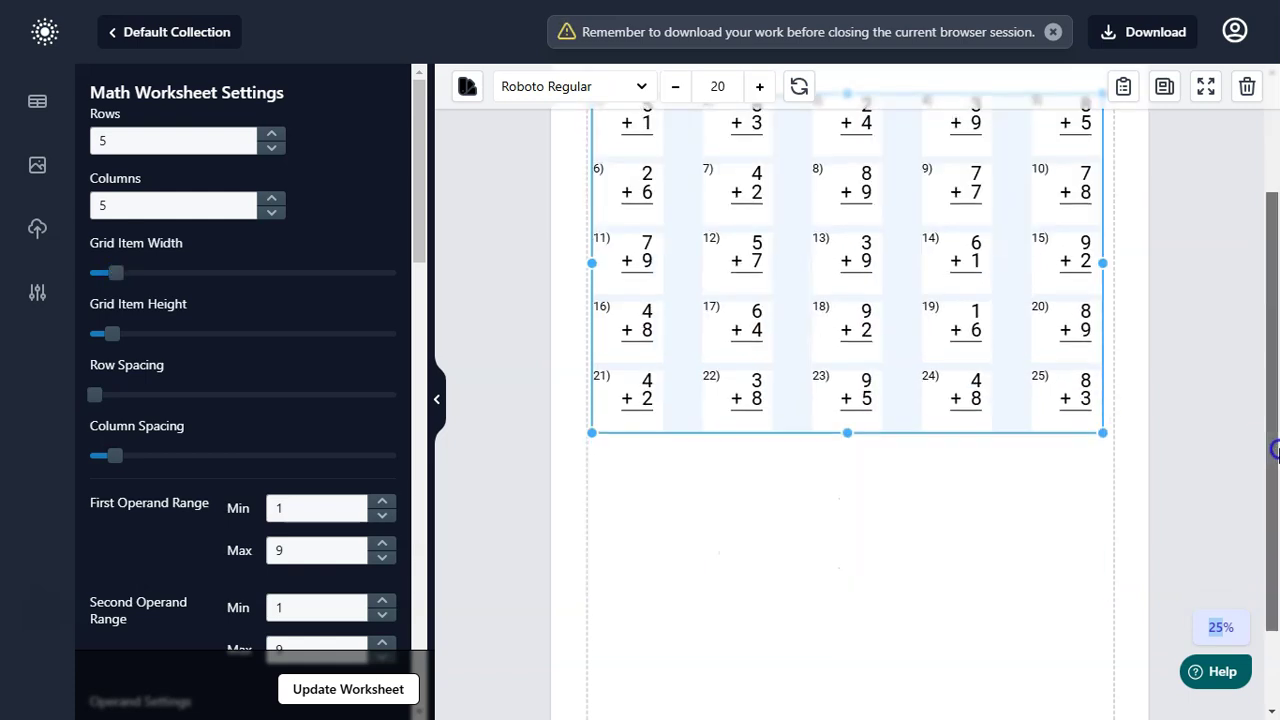
left_click_drag(847, 350, 823, 604)
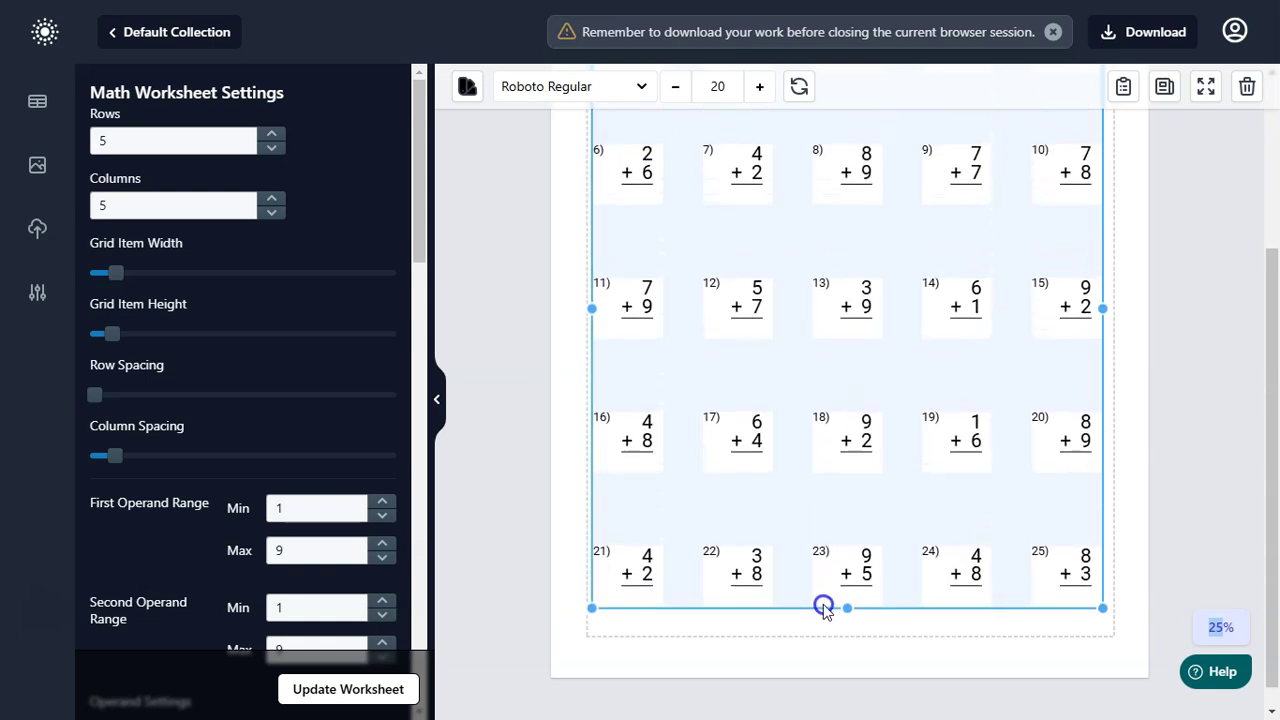
left_click(1151, 471)
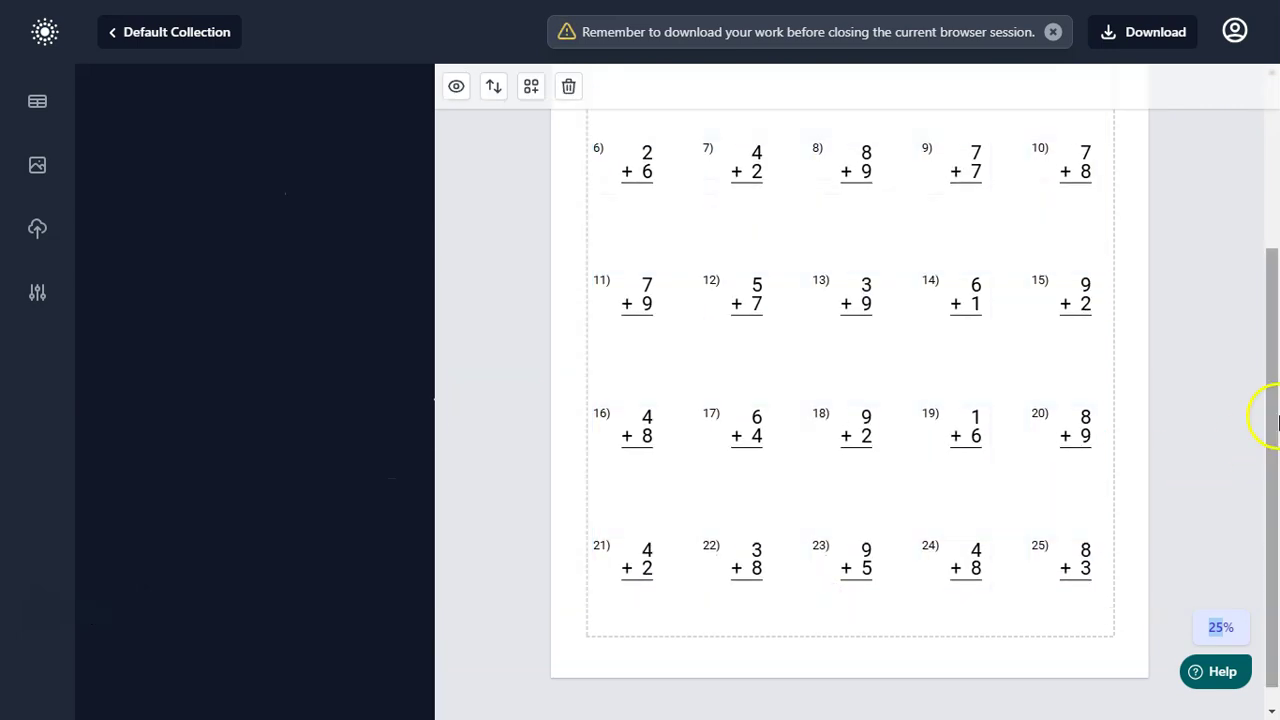
Step: Set both operand ranges to 100–999 and regenerate the grid as 3-digit addition problems
left_click_drag(1277, 420, 1271, 240)
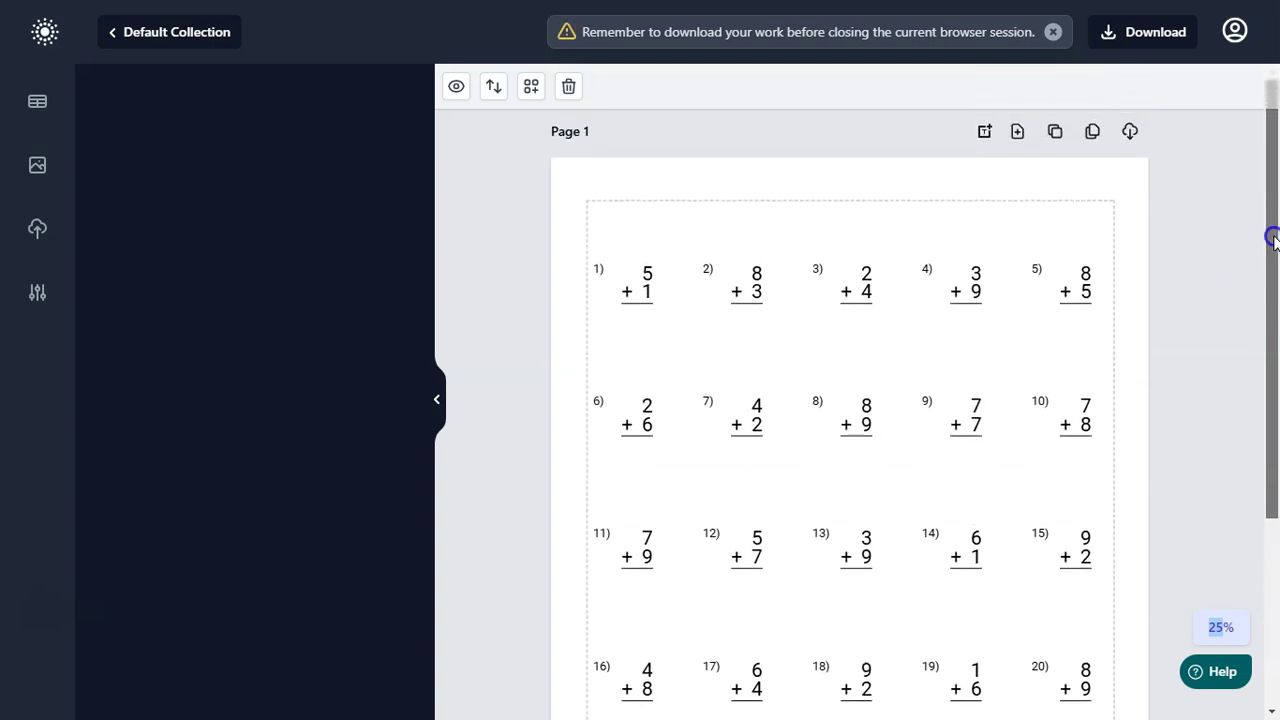
left_click(845, 378)
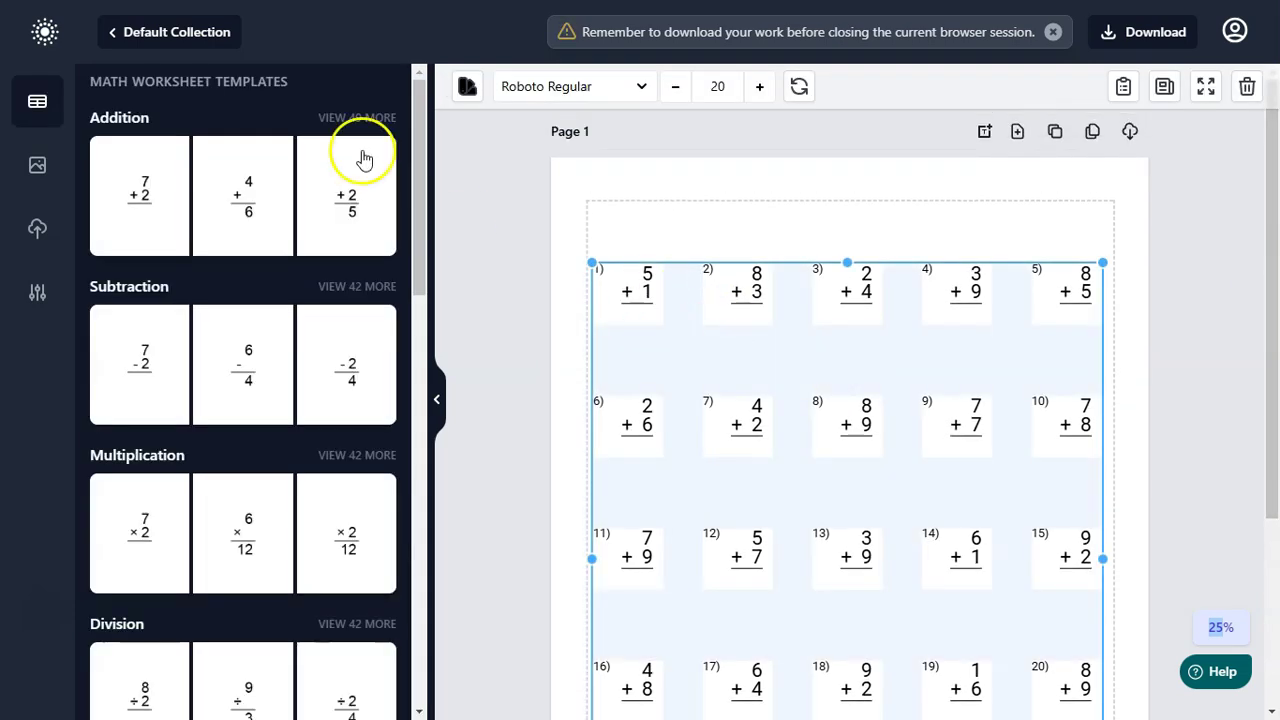
left_click(475, 192)
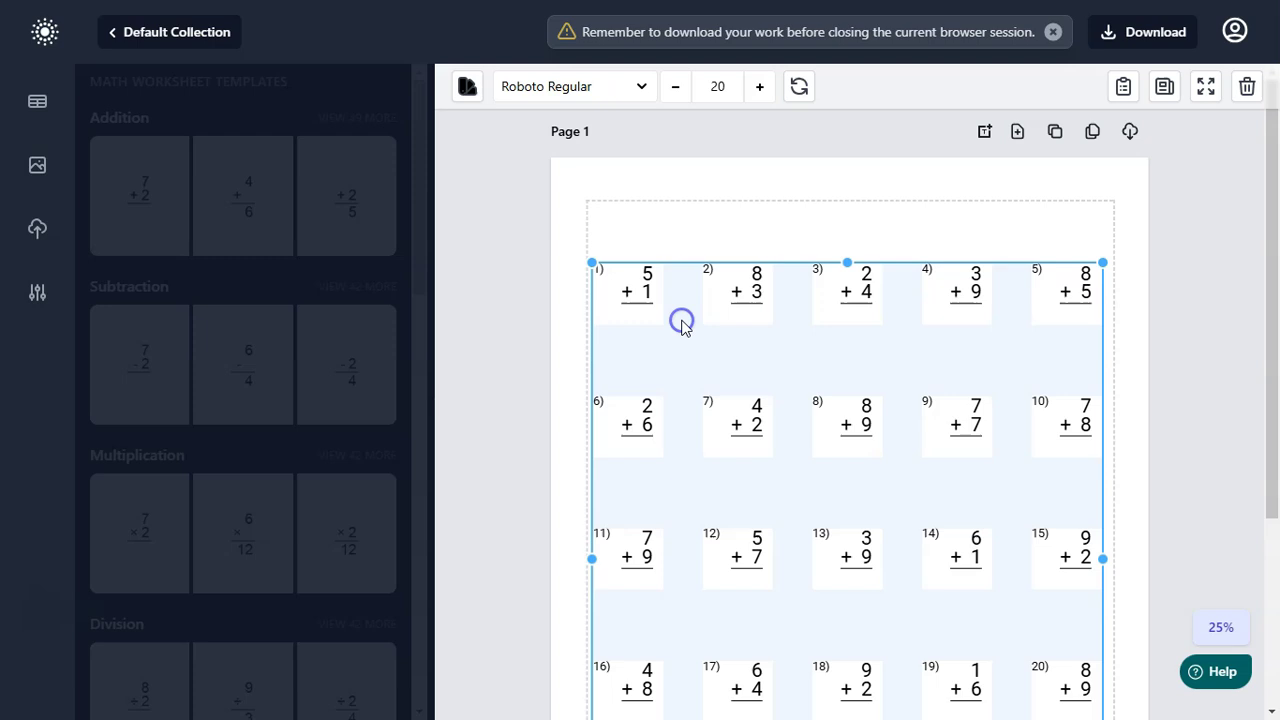
scroll(423, 243, "down", 3)
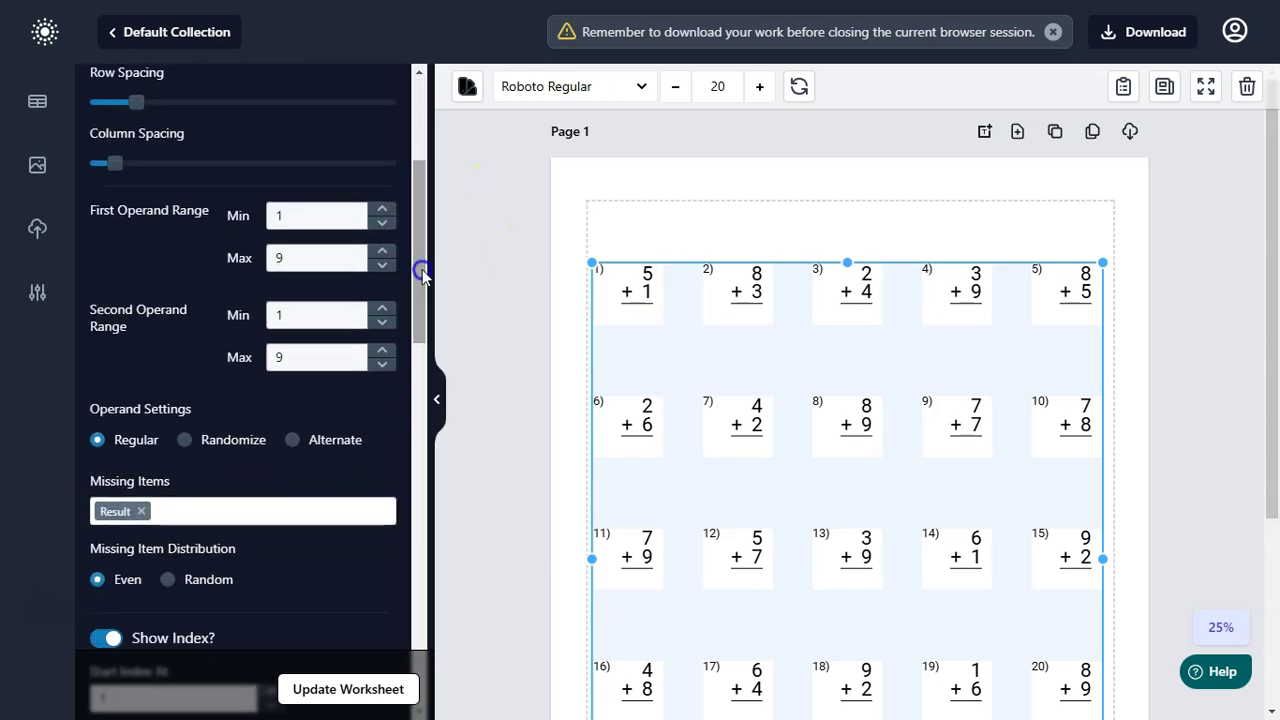
double_click(314, 213)
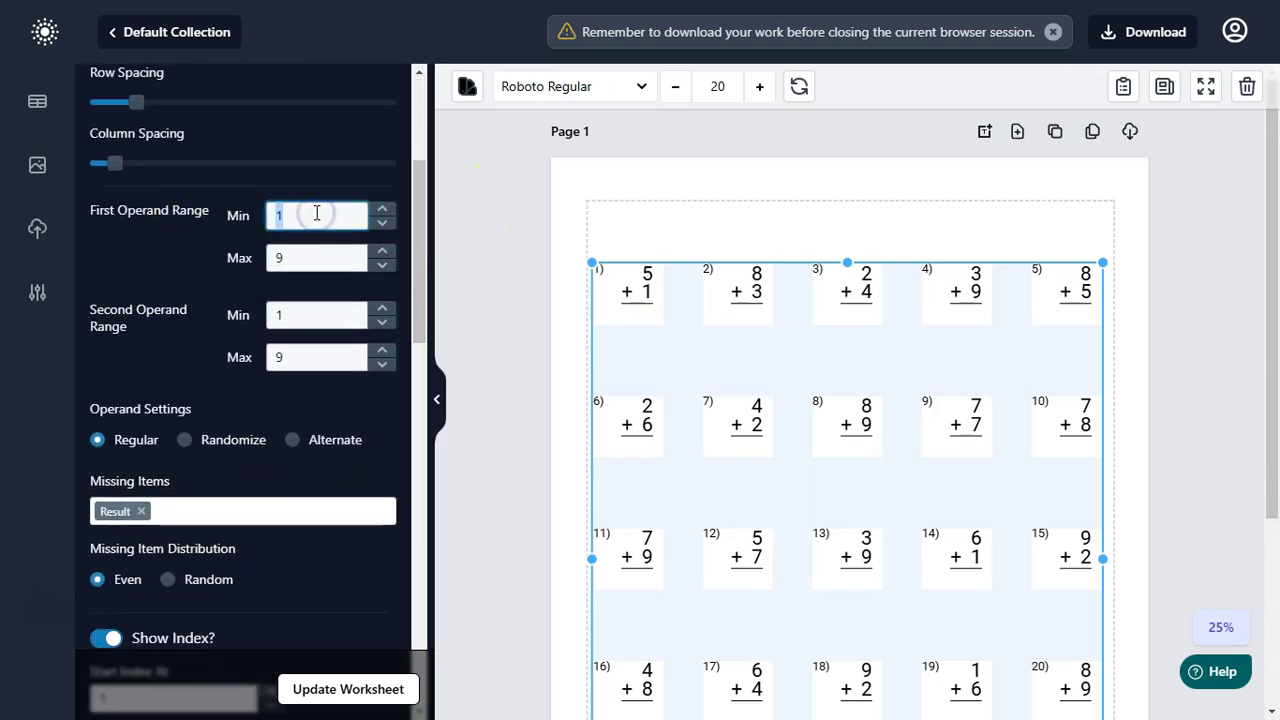
type("100")
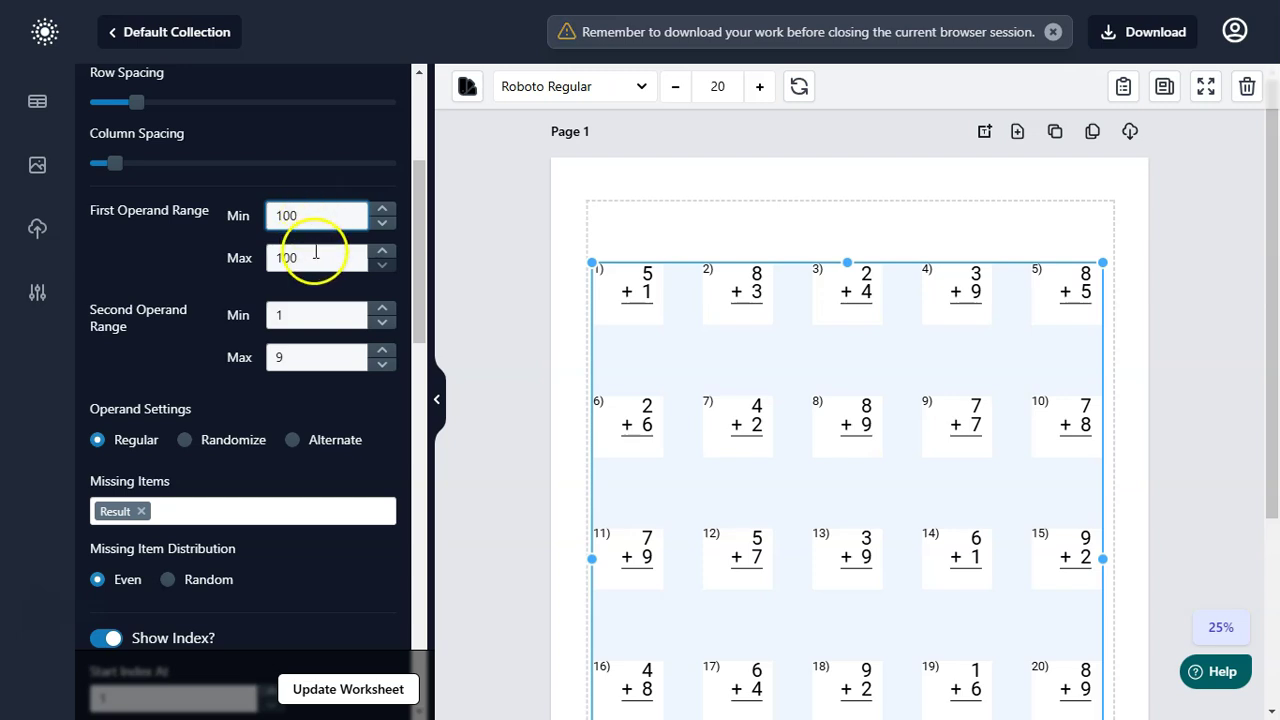
double_click(314, 255)
type("999")
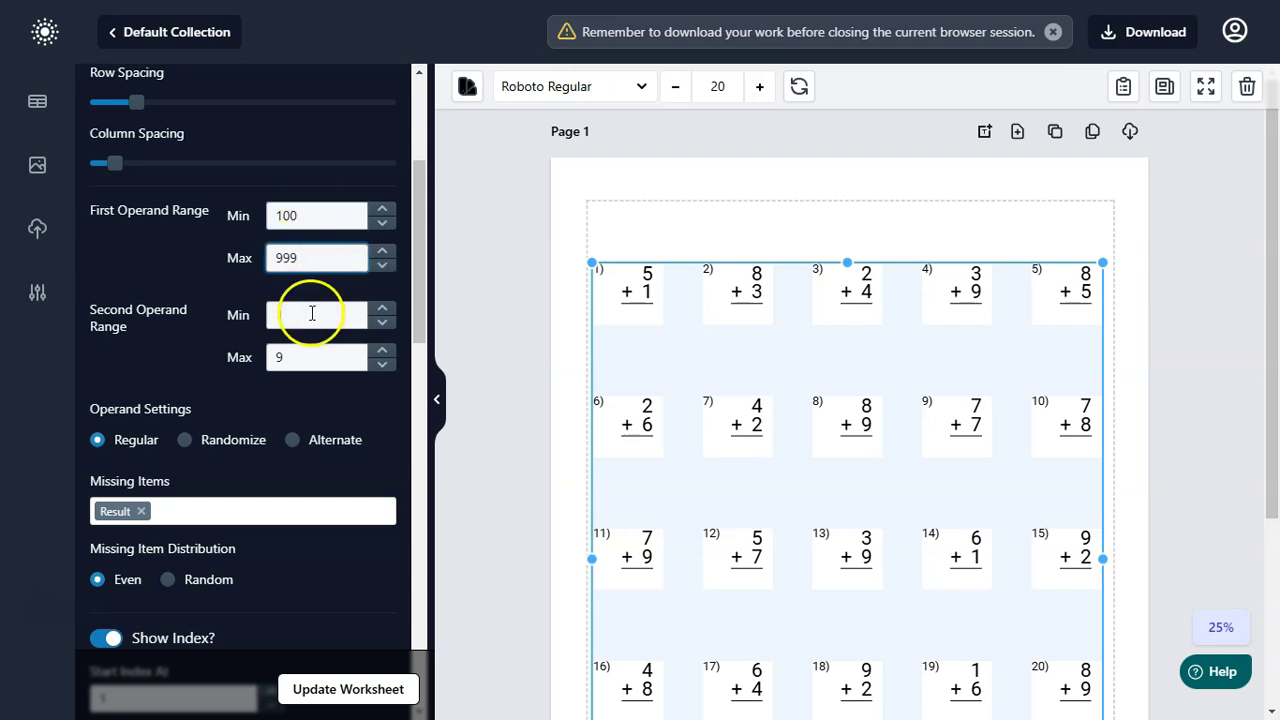
double_click(311, 314)
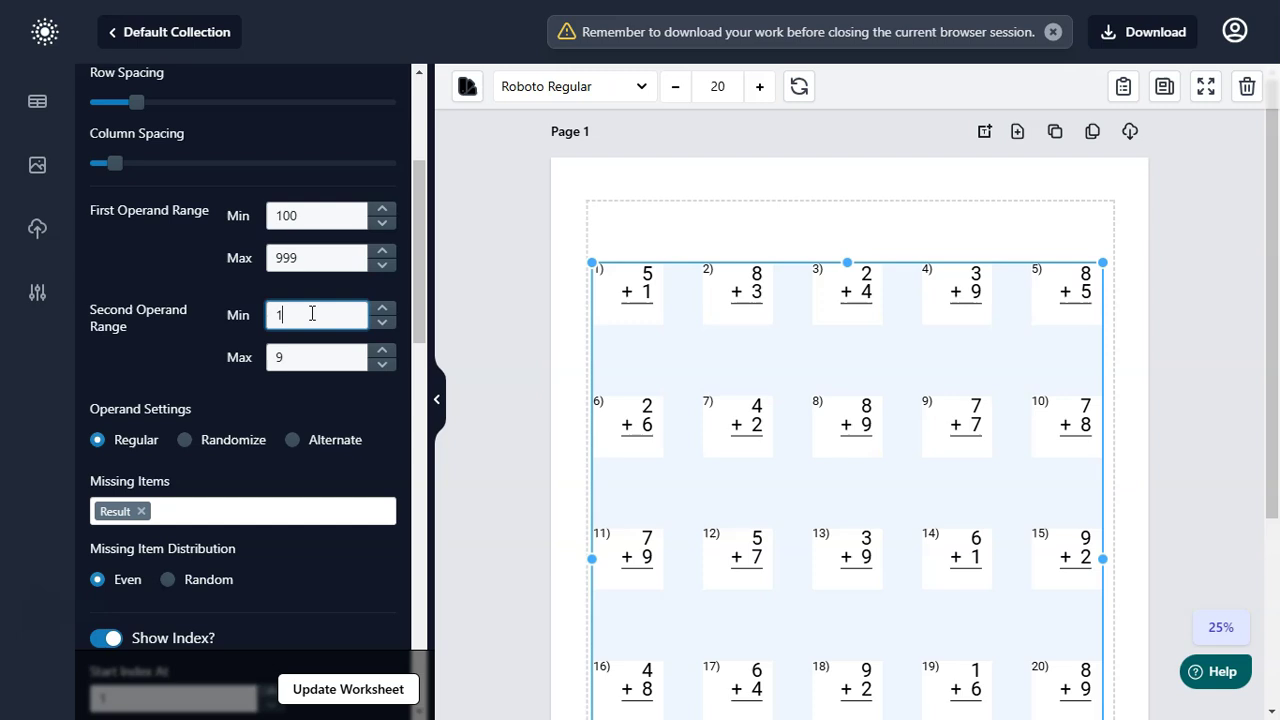
type("00")
double_click(318, 356)
type("99")
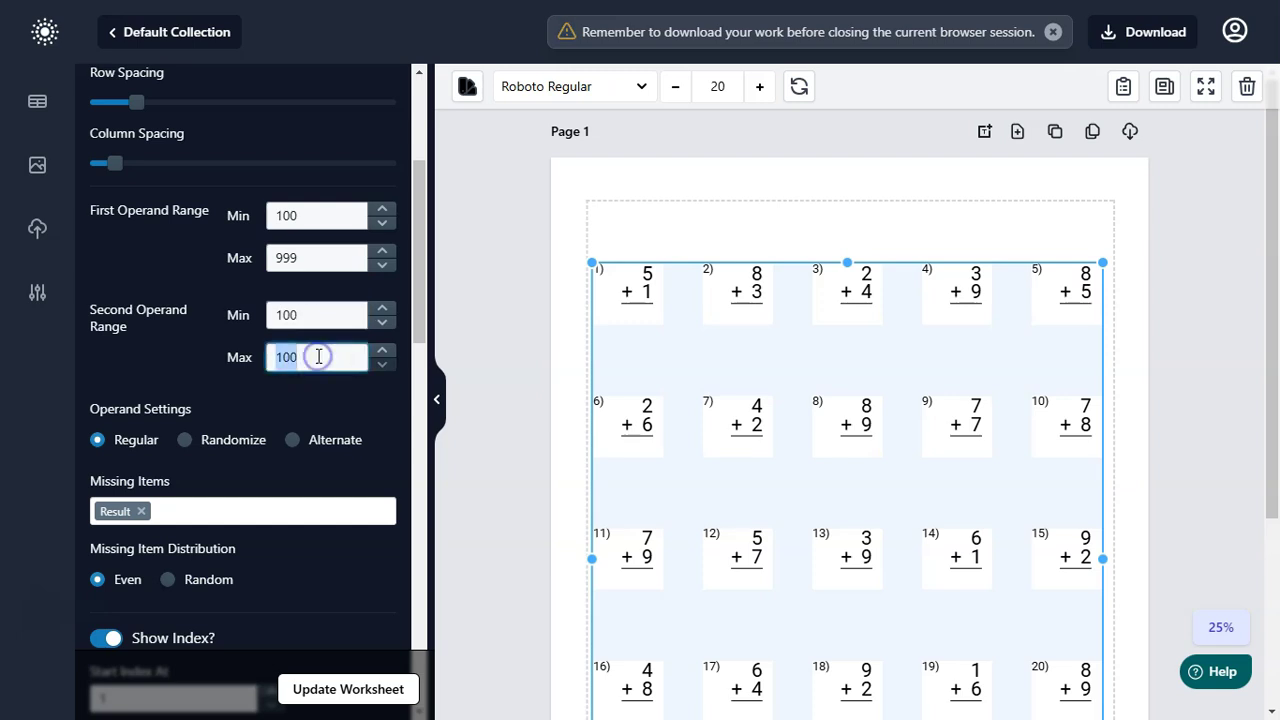
left_click(343, 688)
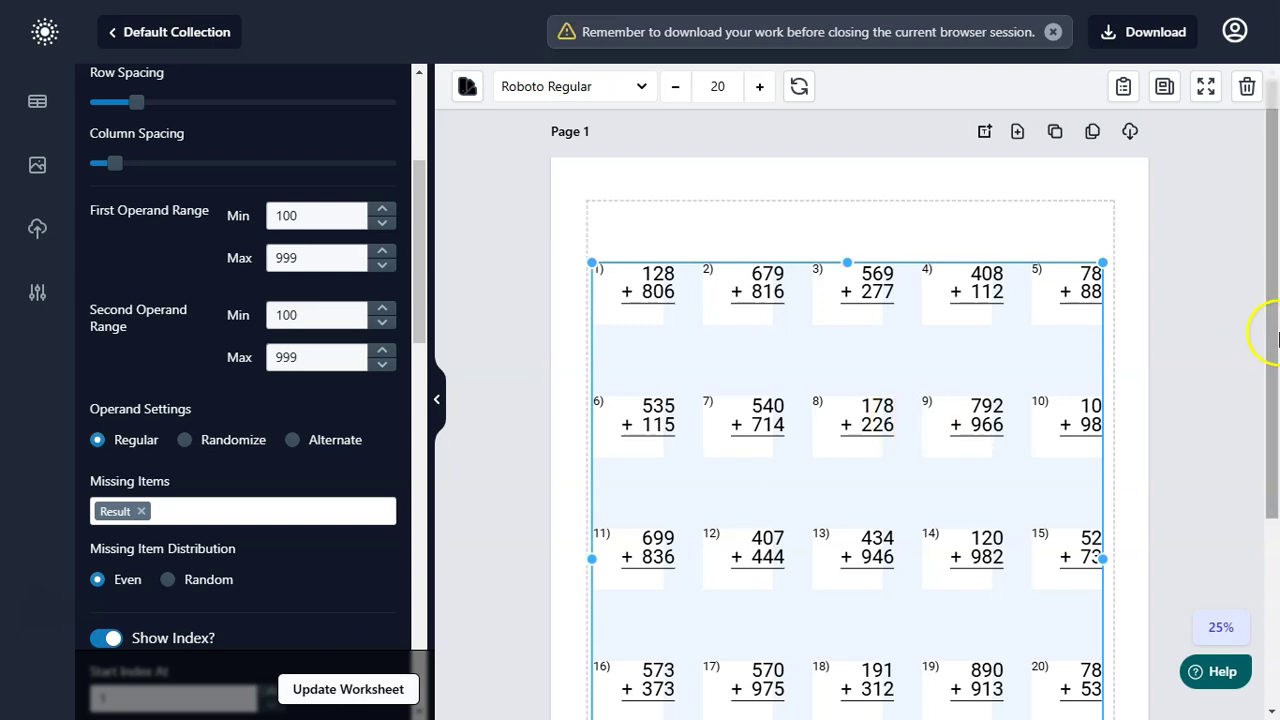
Step: Widen each problem cell so numbers fit, then stretch the grid across the full page width
mouse_move(1272, 329)
left_mouse_down()
mouse_move(1276, 498)
mouse_move(1272, 394)
left_mouse_up()
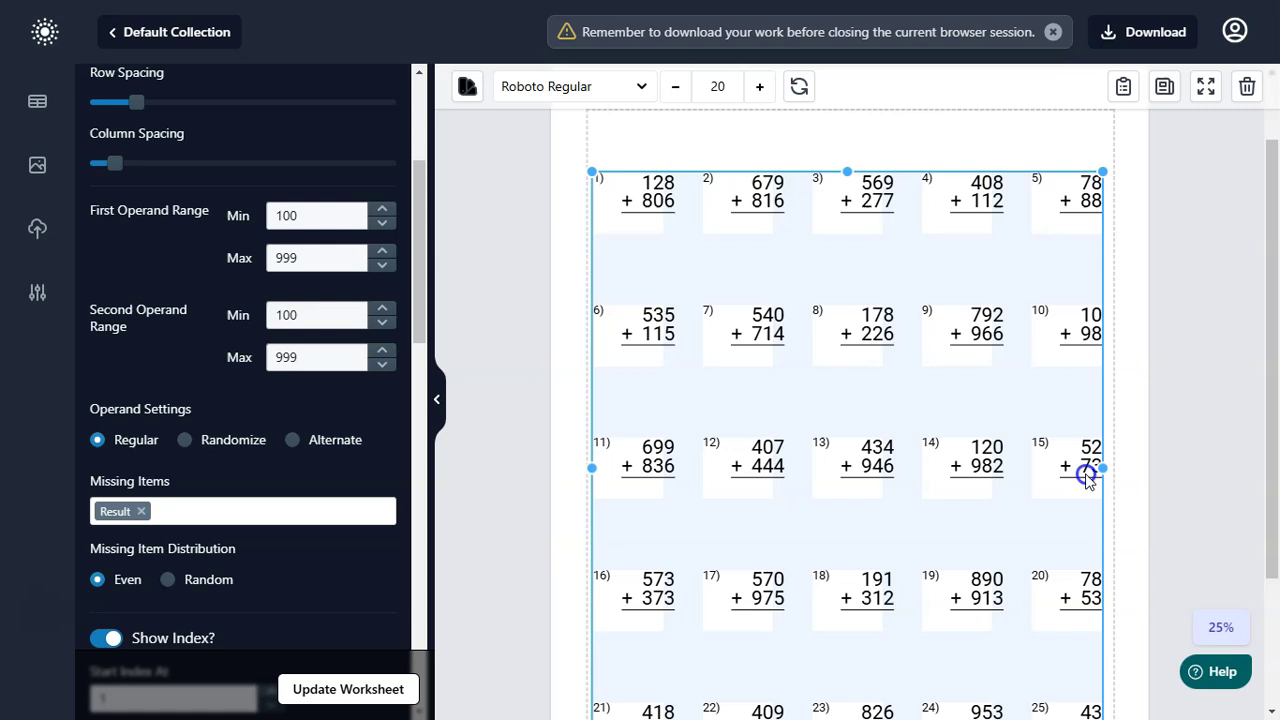
left_click_drag(1103, 467, 1050, 472)
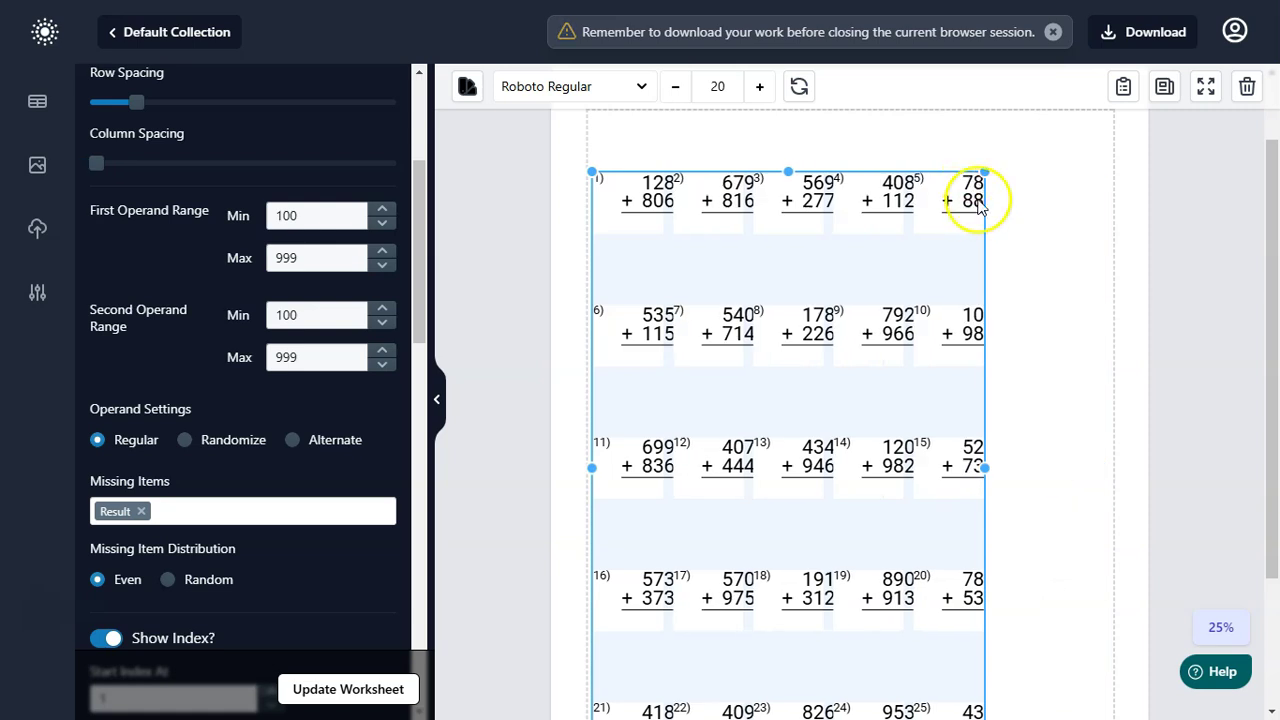
left_click_drag(416, 197, 416, 110)
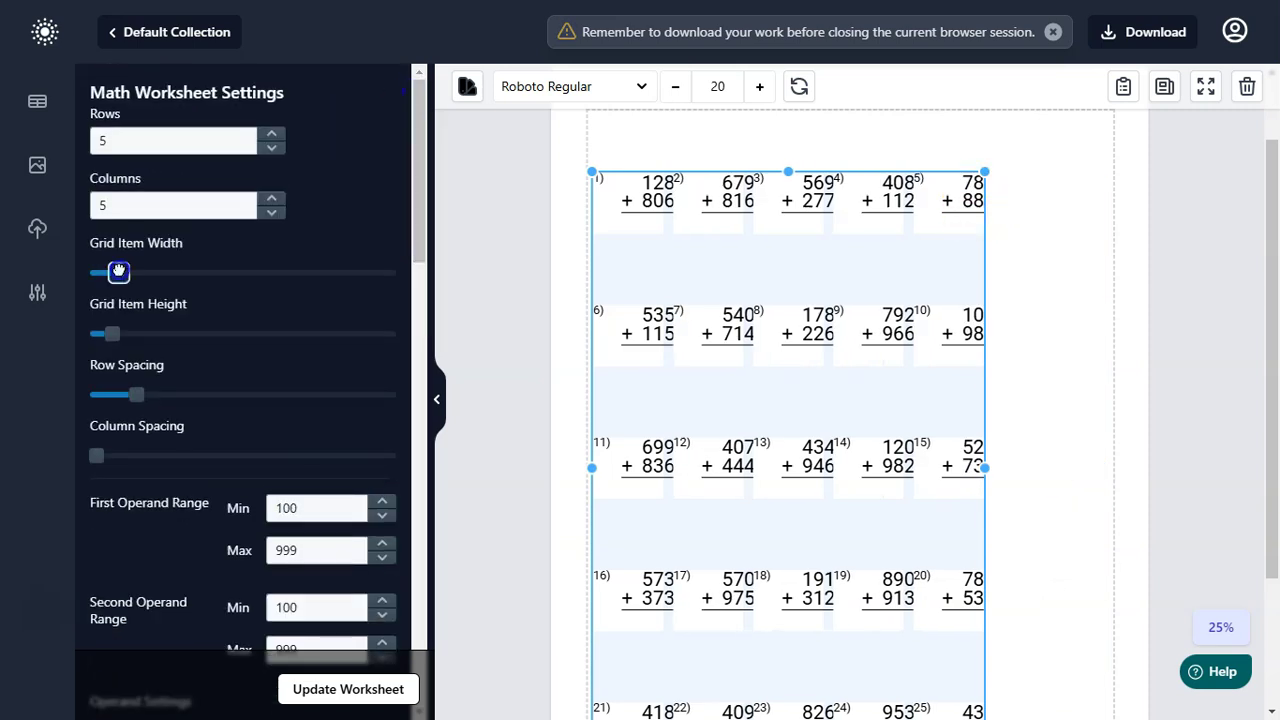
left_click_drag(120, 271, 120, 268)
left_click_drag(1060, 467, 1104, 463)
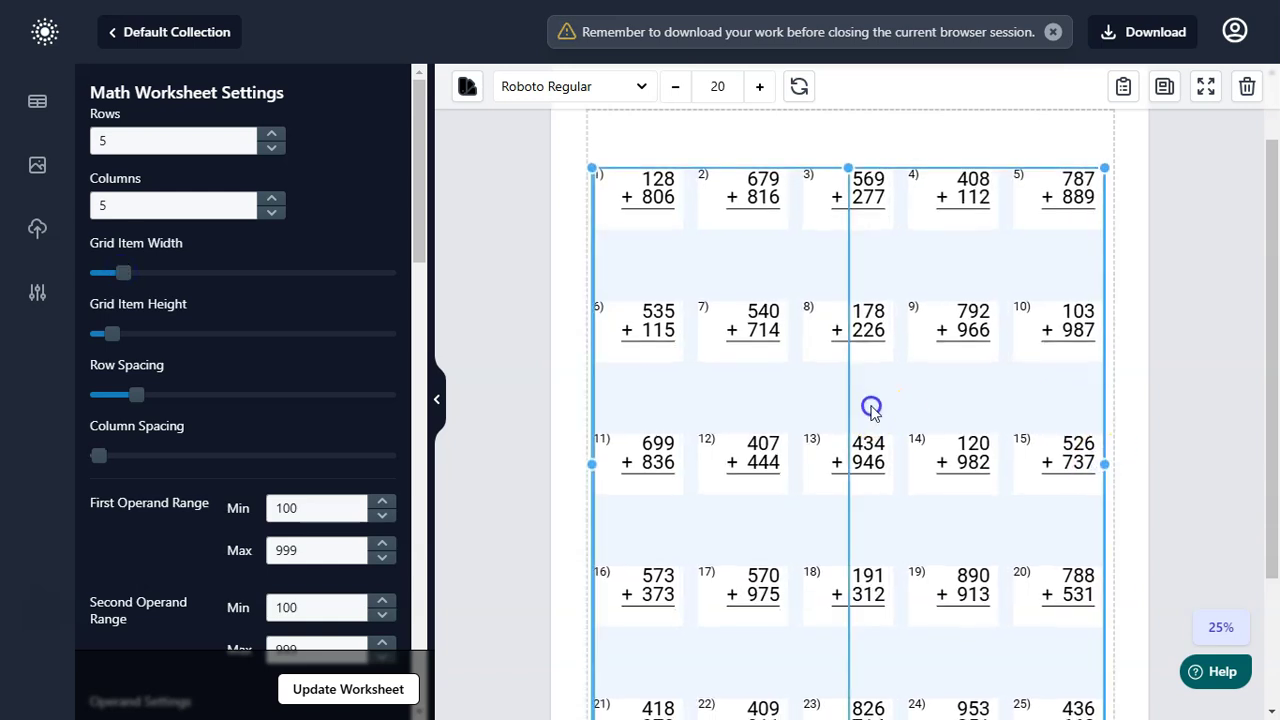
Step: Move the problem grid slightly lower on the page
scroll(871, 410, "down", 2)
left_click(851, 580)
scroll(870, 400, "up", 3)
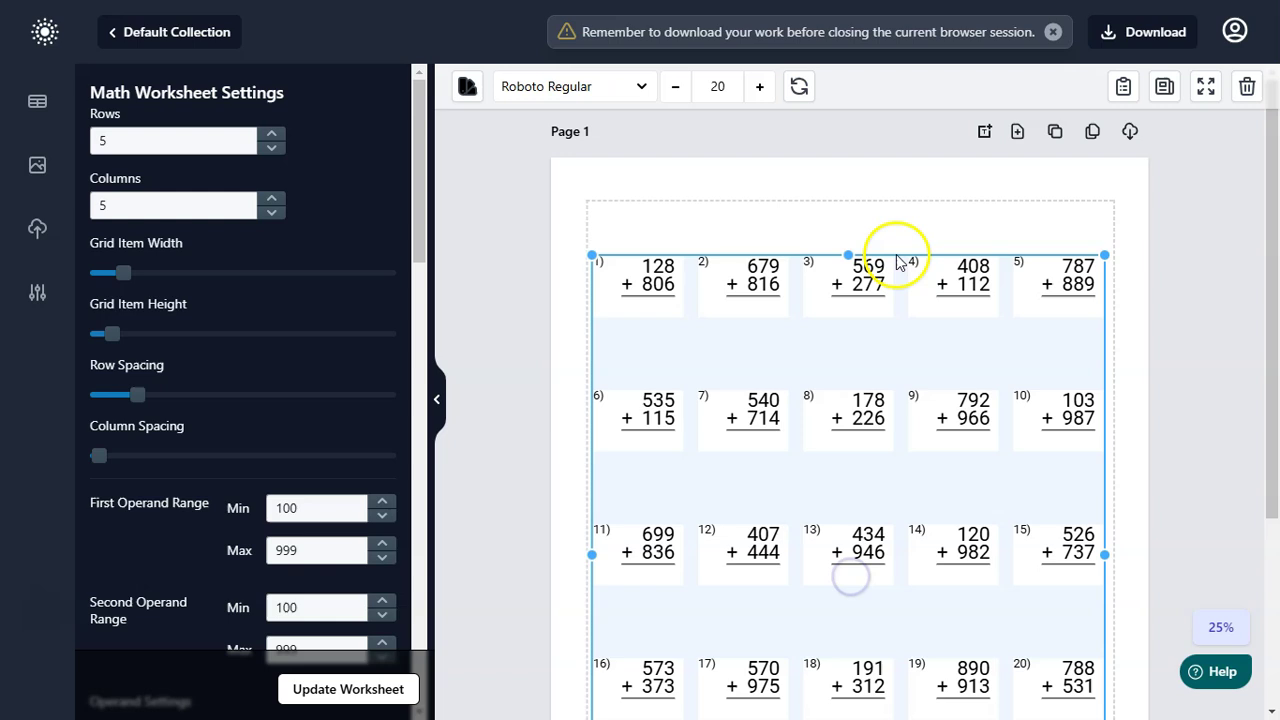
left_click(855, 268)
left_click_drag(855, 275, 853, 297)
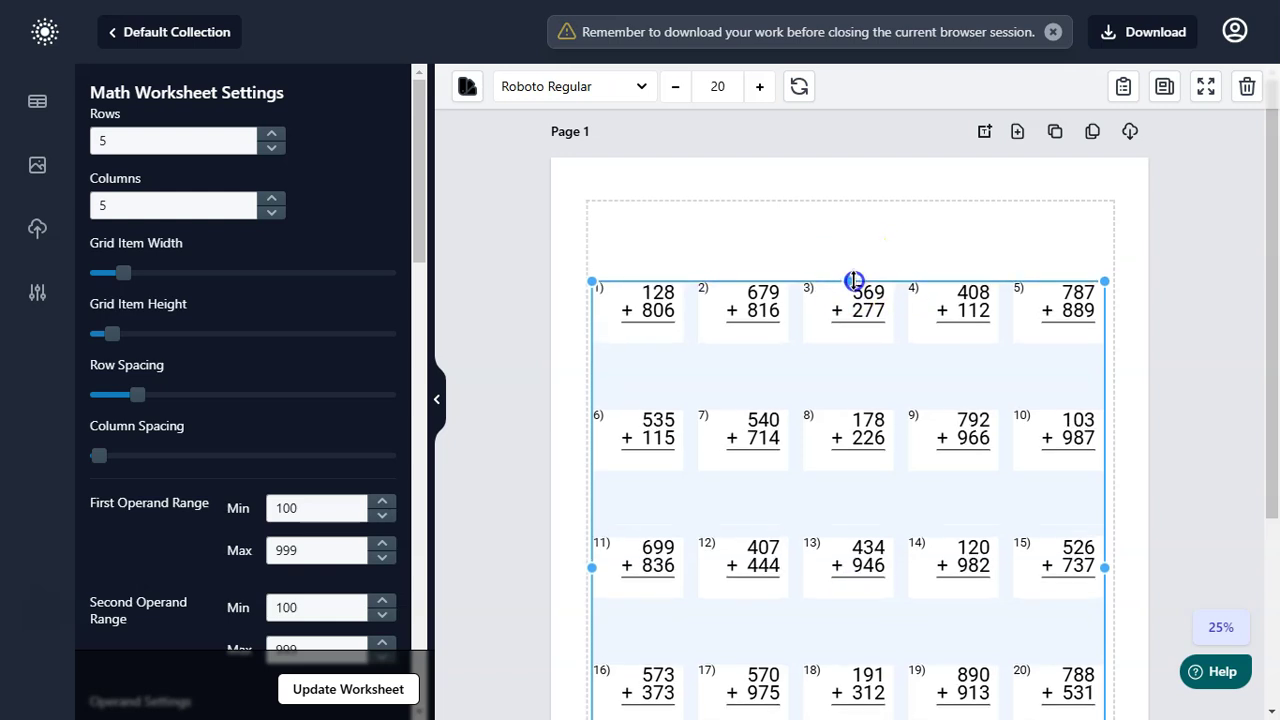
left_click(1246, 126)
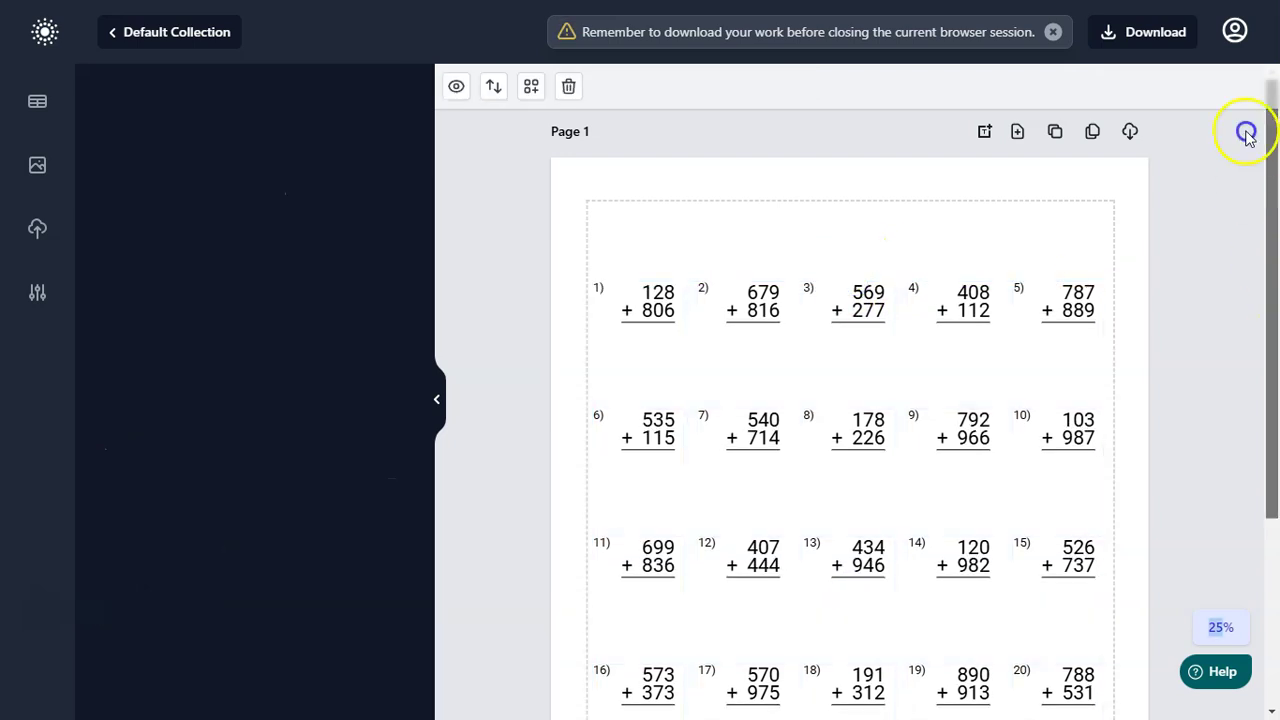
Step: Add a text box at the top of the page reading 'Adding 3-Digits'
left_click(987, 130)
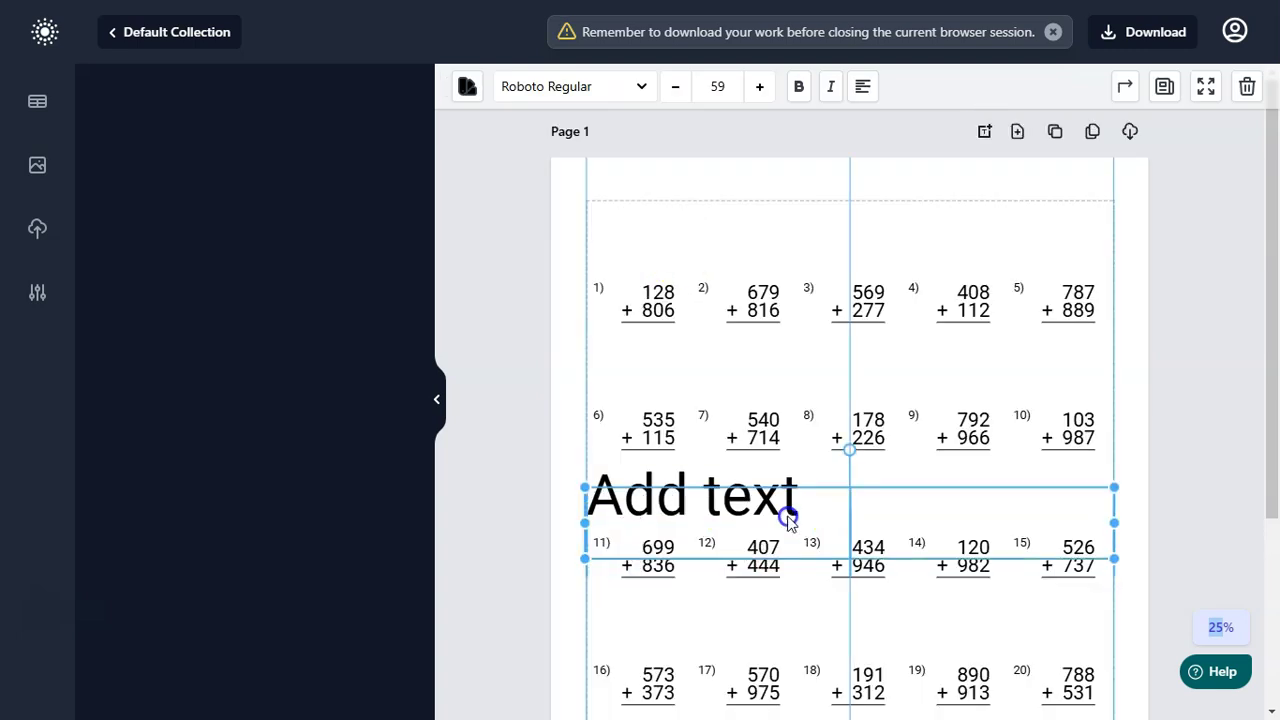
mouse_move(786, 514)
left_mouse_down()
mouse_move(808, 229)
mouse_move(810, 250)
left_mouse_up()
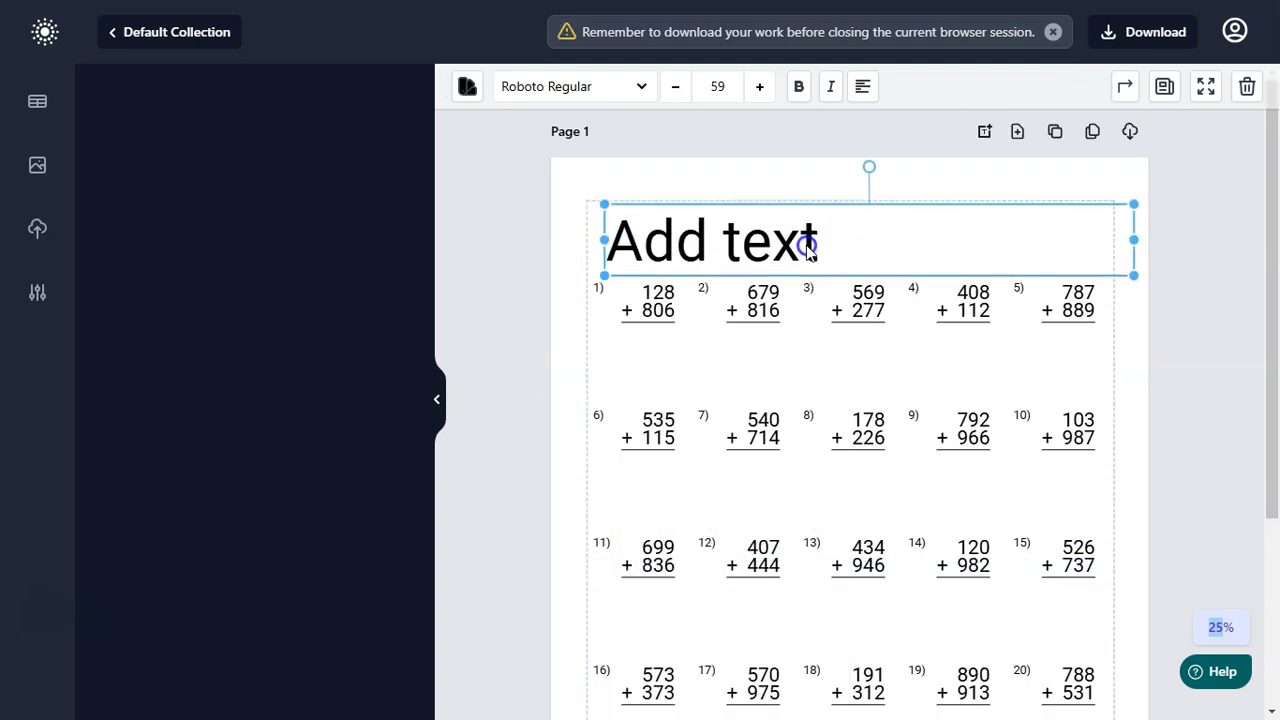
double_click(810, 250)
type("Adding £")
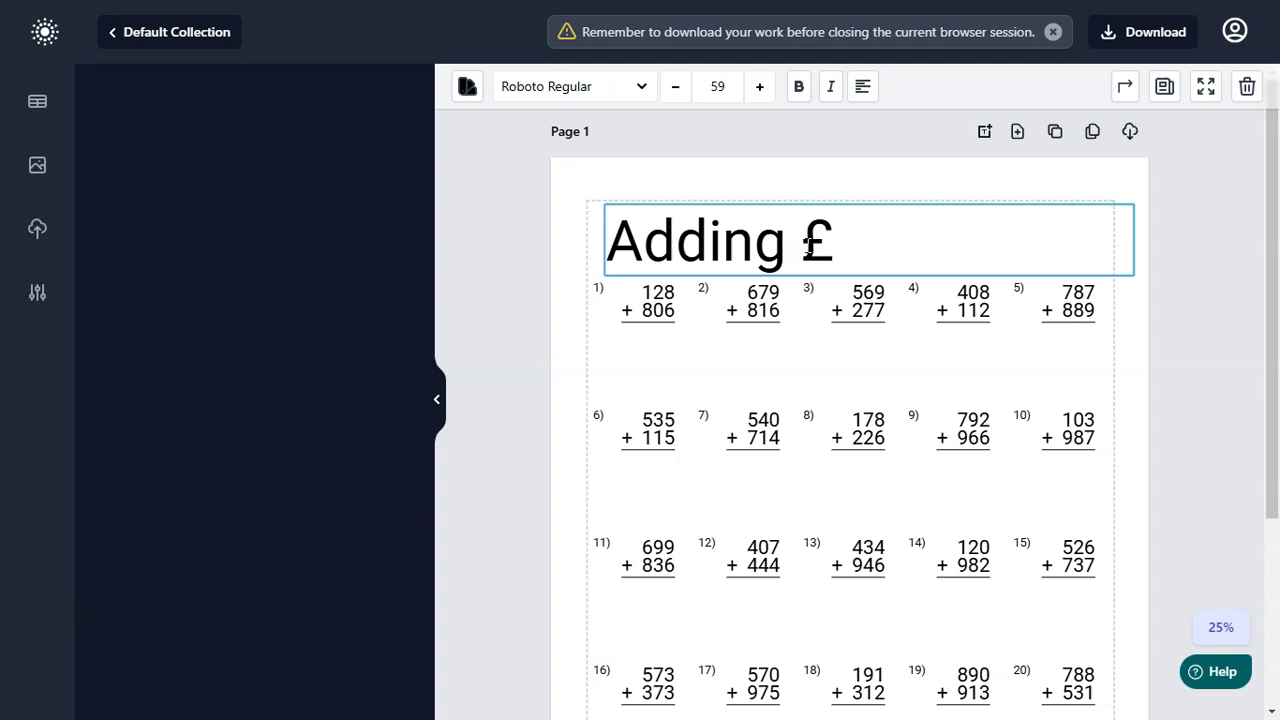
key("BackSpace")
type("3-Digits")
left_click(1178, 238)
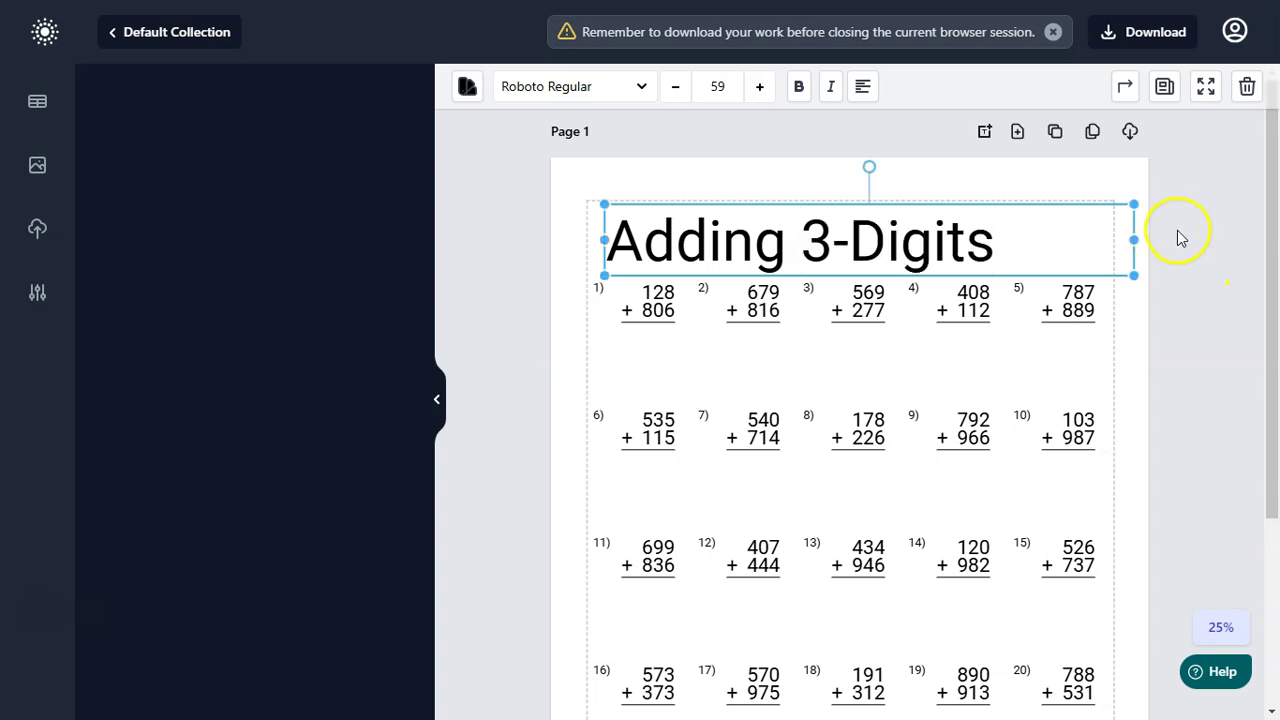
Step: Center-align the title at font size 33, center it at the top, and lower the grid
left_click(863, 86)
left_click(849, 119)
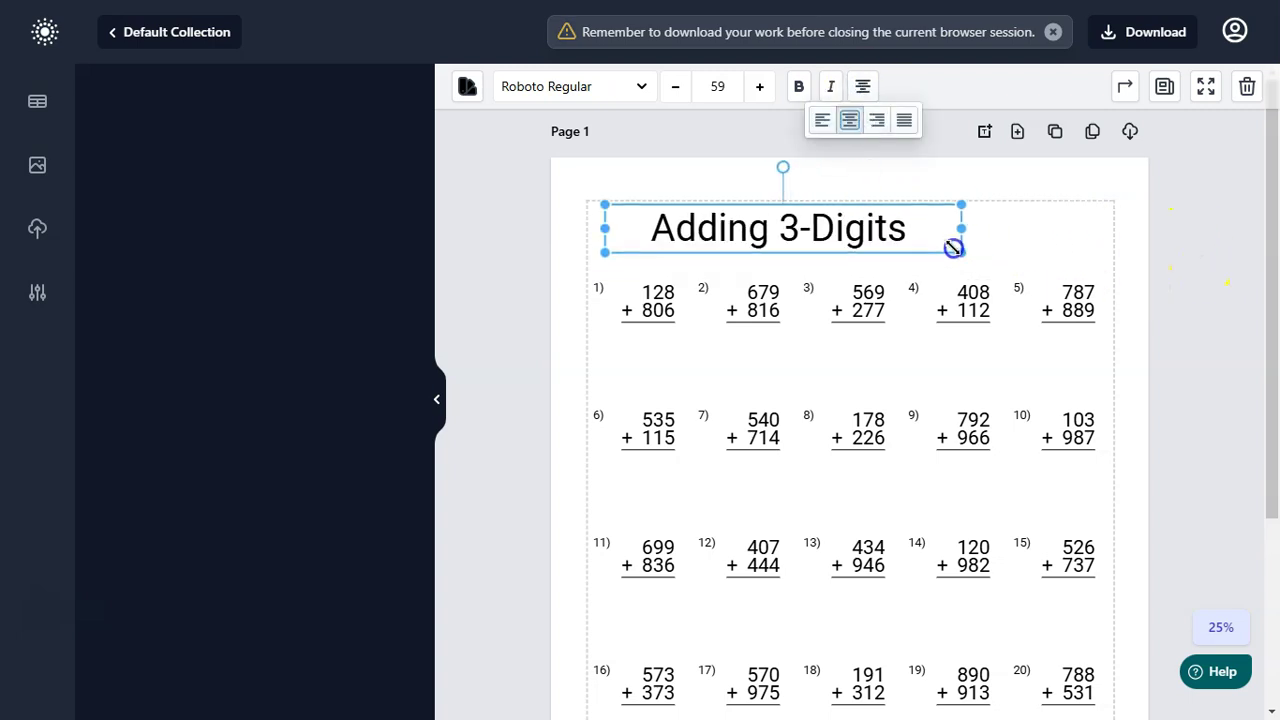
left_click_drag(1135, 277, 897, 246)
left_click_drag(797, 230, 900, 230)
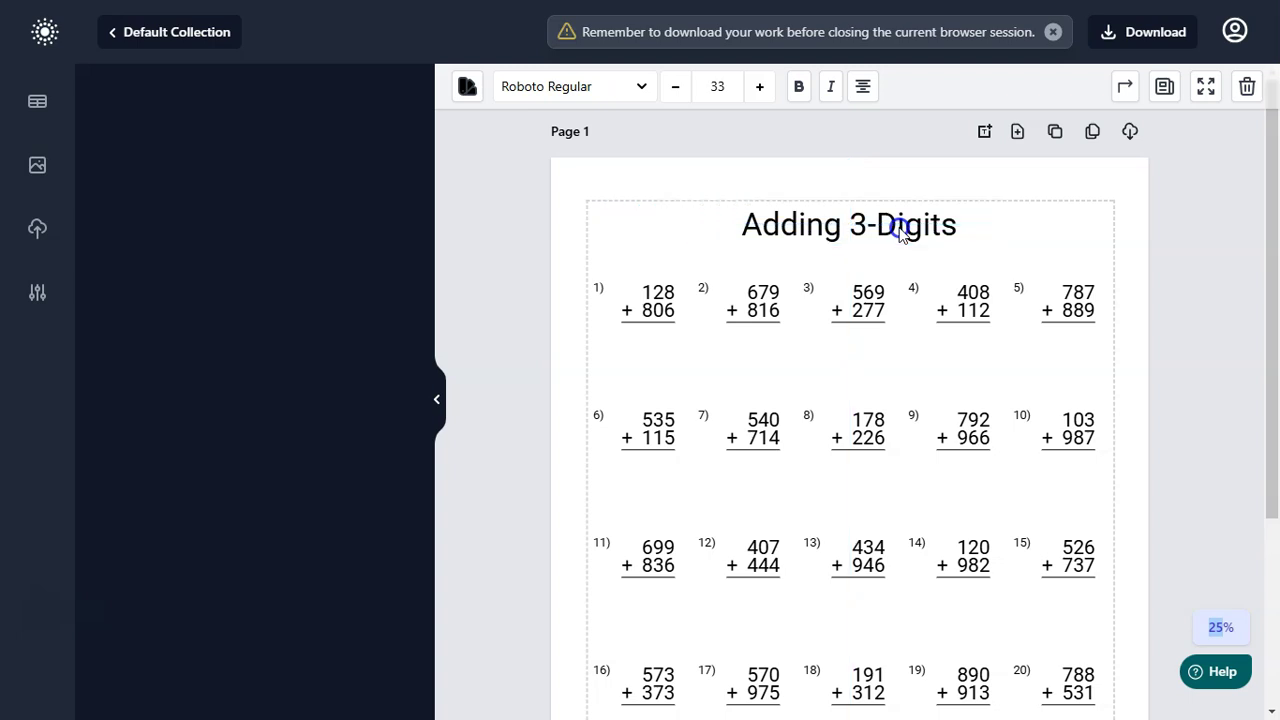
left_click_drag(849, 276, 846, 320)
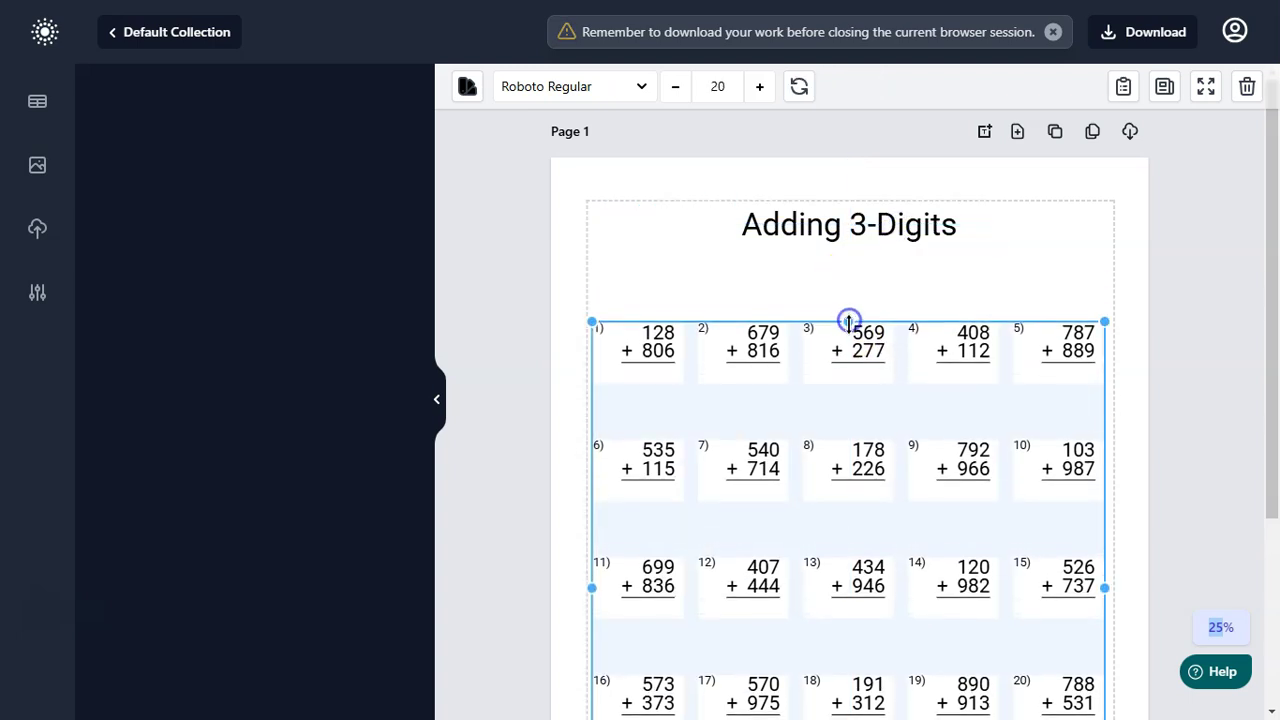
mouse_move(1266, 320)
left_mouse_down()
mouse_move(1272, 462)
mouse_move(1257, 305)
left_mouse_up()
Step: Add a 'Name:_' text box beneath the title on the left
left_click(965, 122)
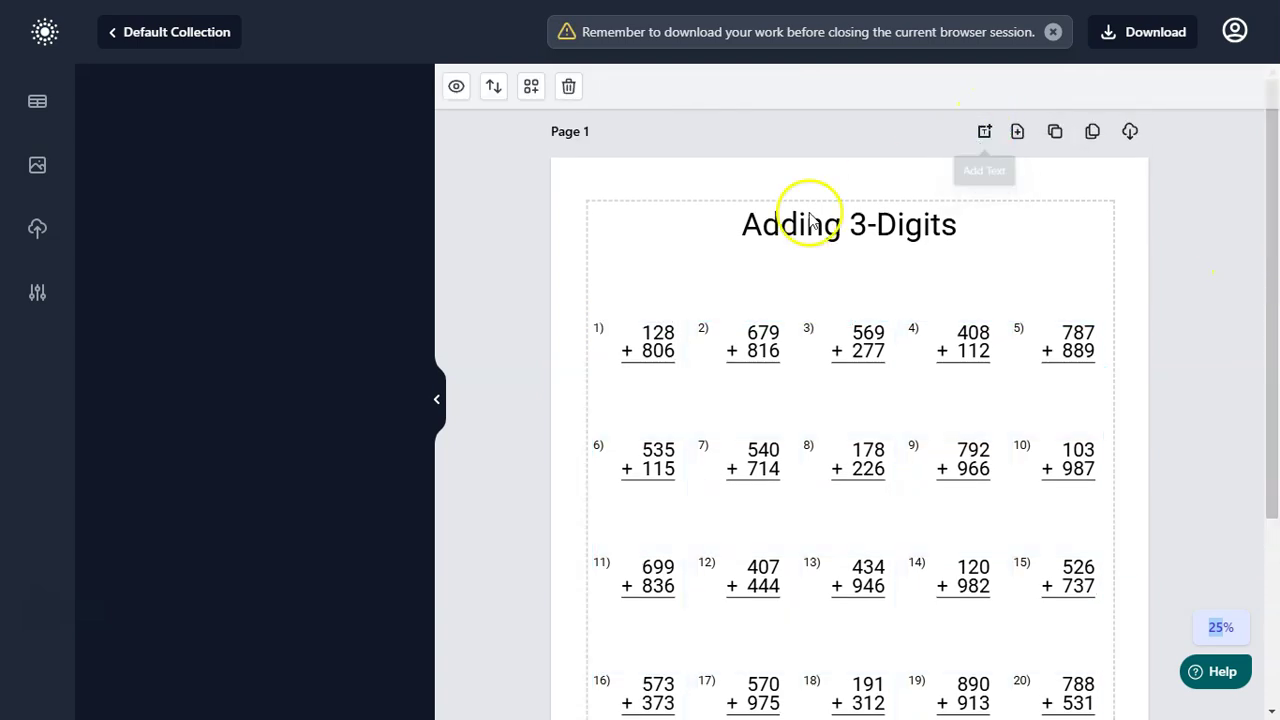
left_click(758, 244)
right_click(758, 248)
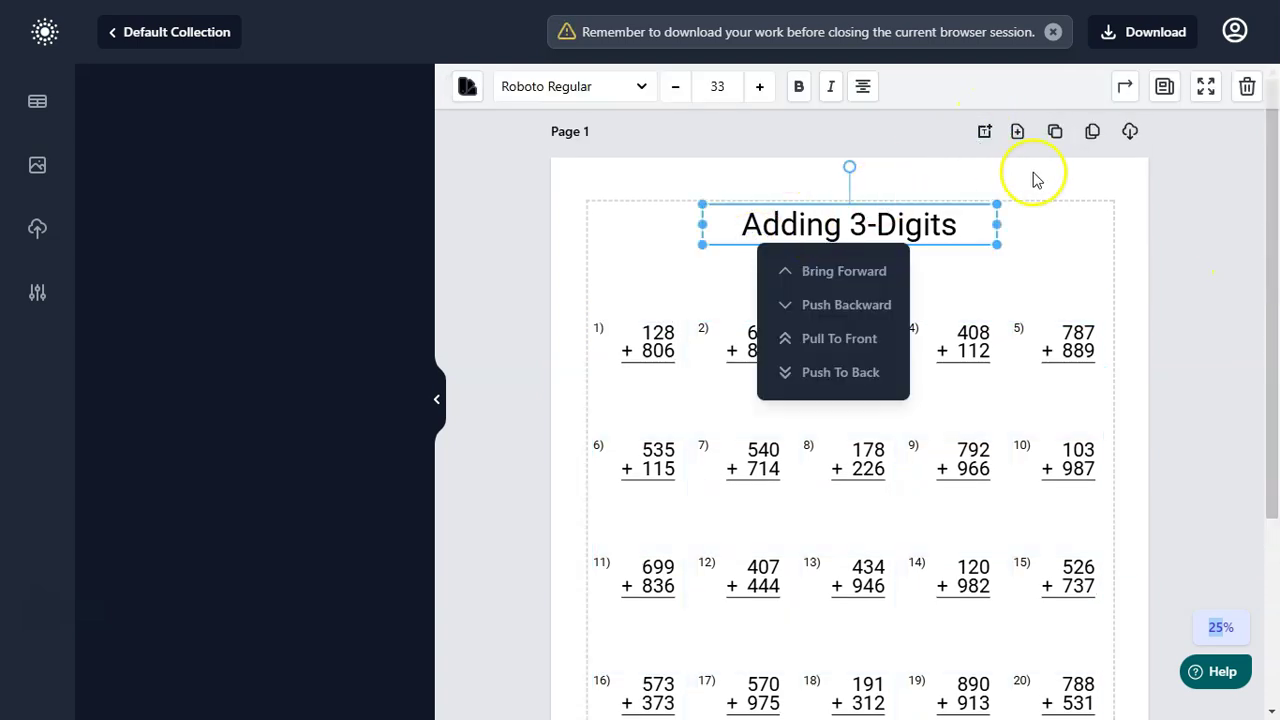
left_click(984, 131)
left_click_drag(744, 552, 744, 288)
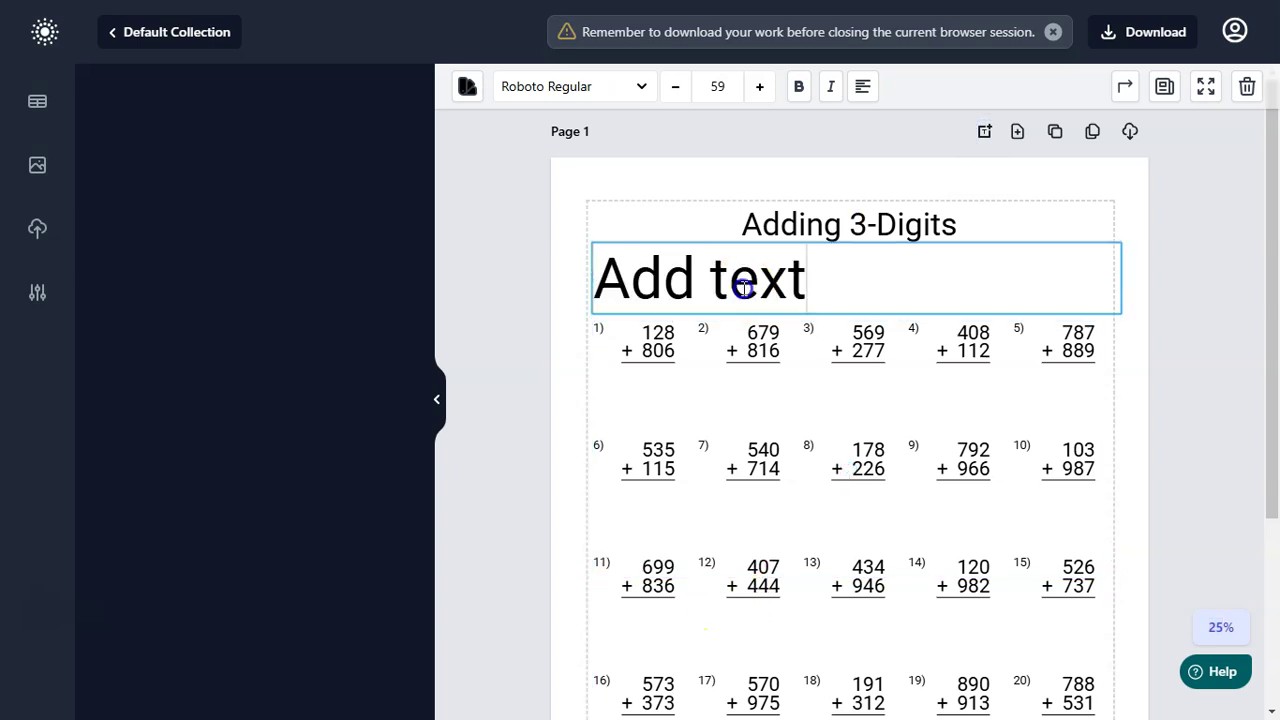
double_click(744, 288)
type("n")
key("BackSpace")
type("Name:")
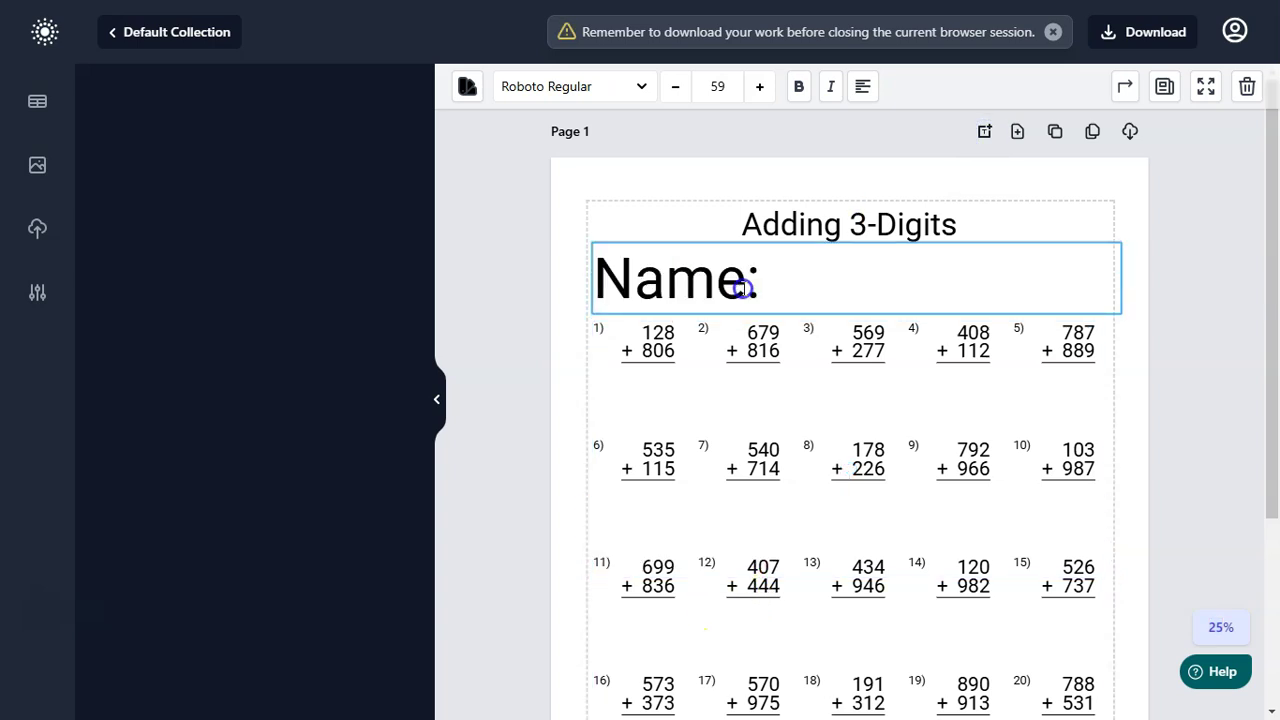
type("________")
Step: Set the Name label's font size to 18 and widen its box for a long blank
key("ctrl+a")
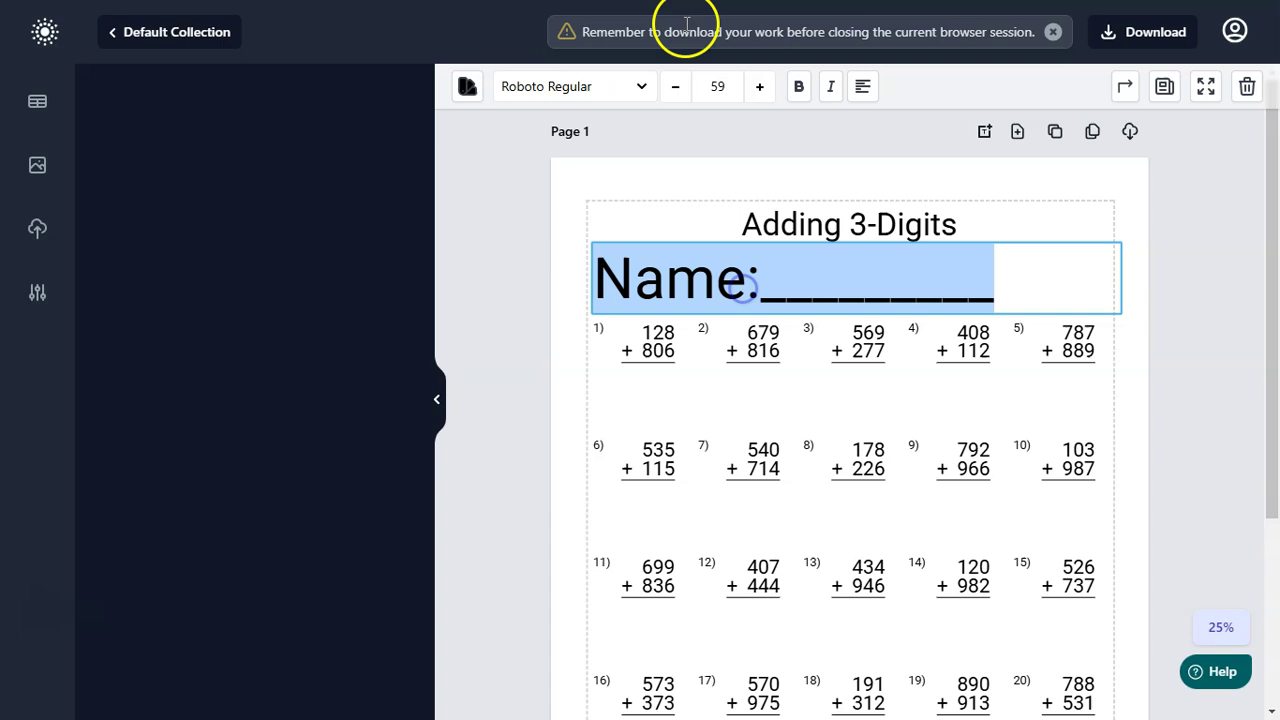
left_click(720, 88)
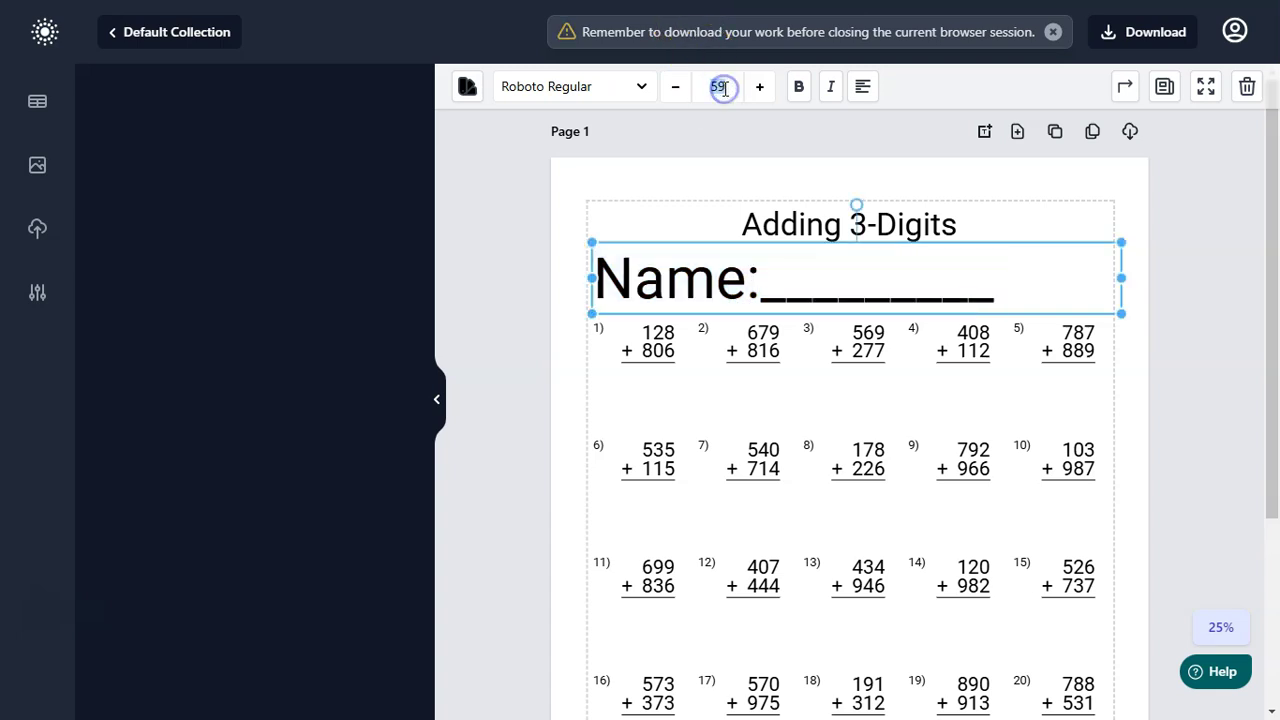
type("12")
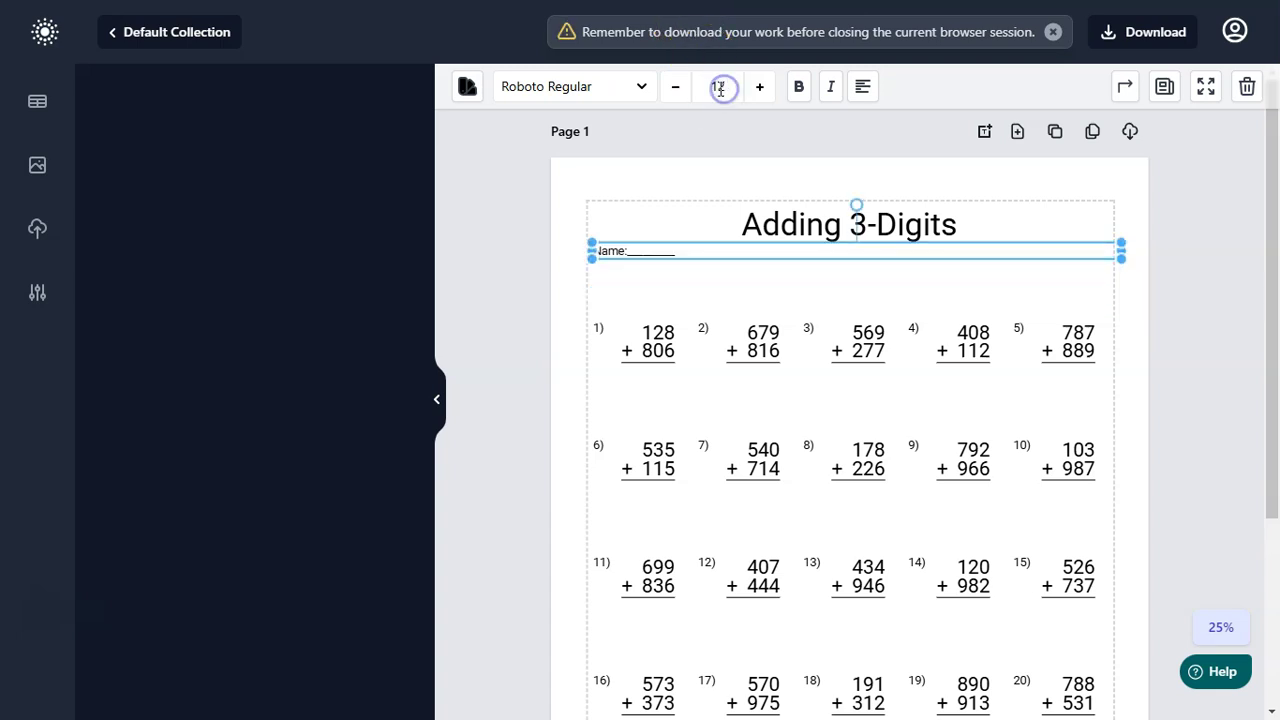
key("BackSpace")
type("4")
left_click_drag(1120, 250, 700, 268)
left_click(709, 85)
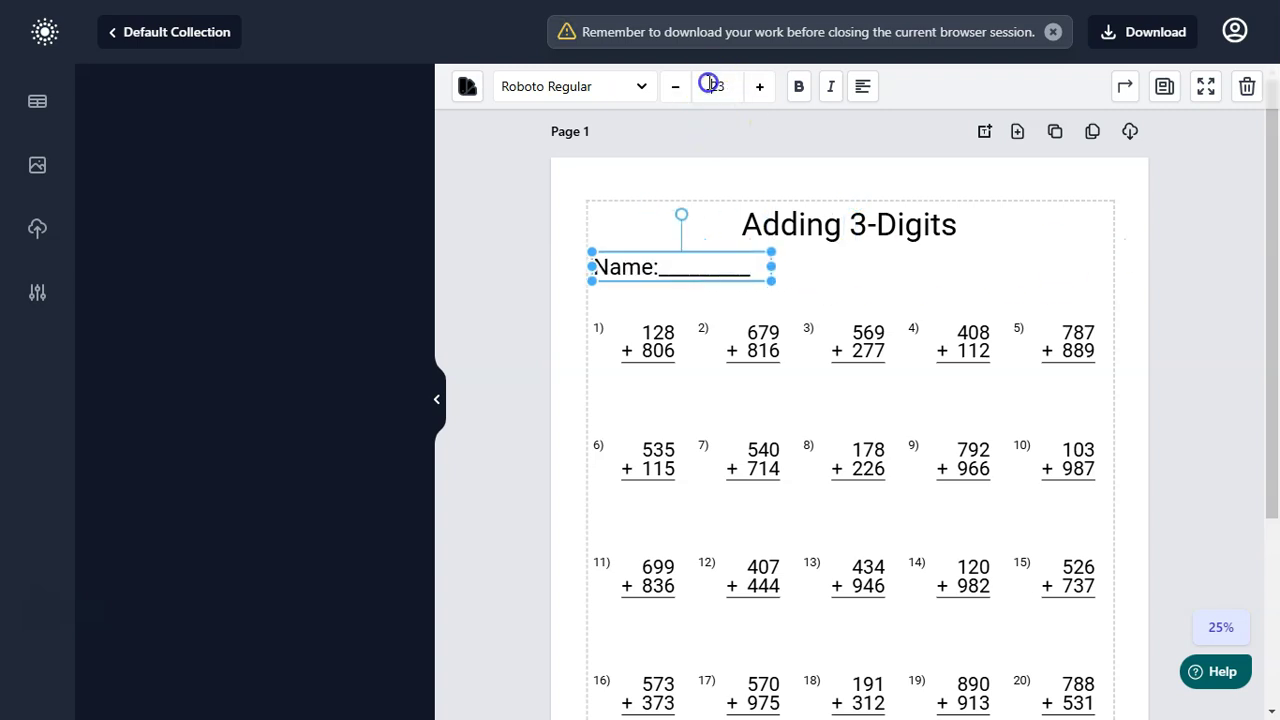
type("18")
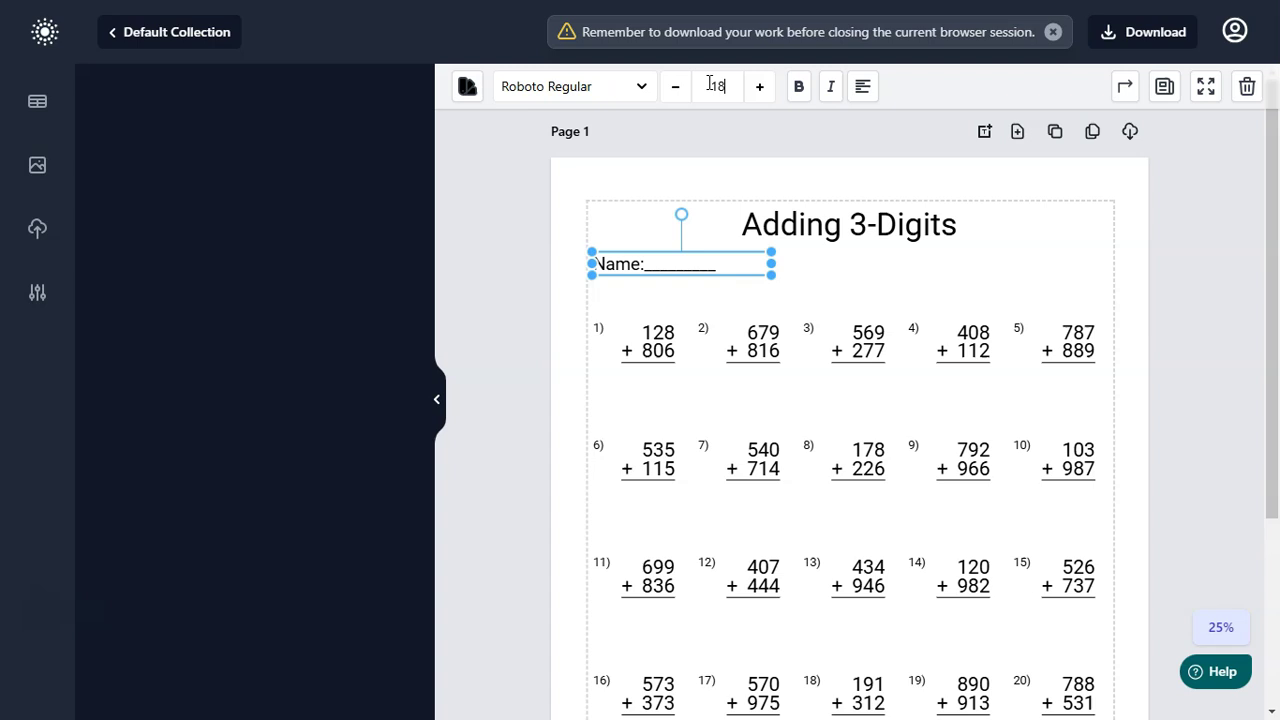
double_click(720, 269)
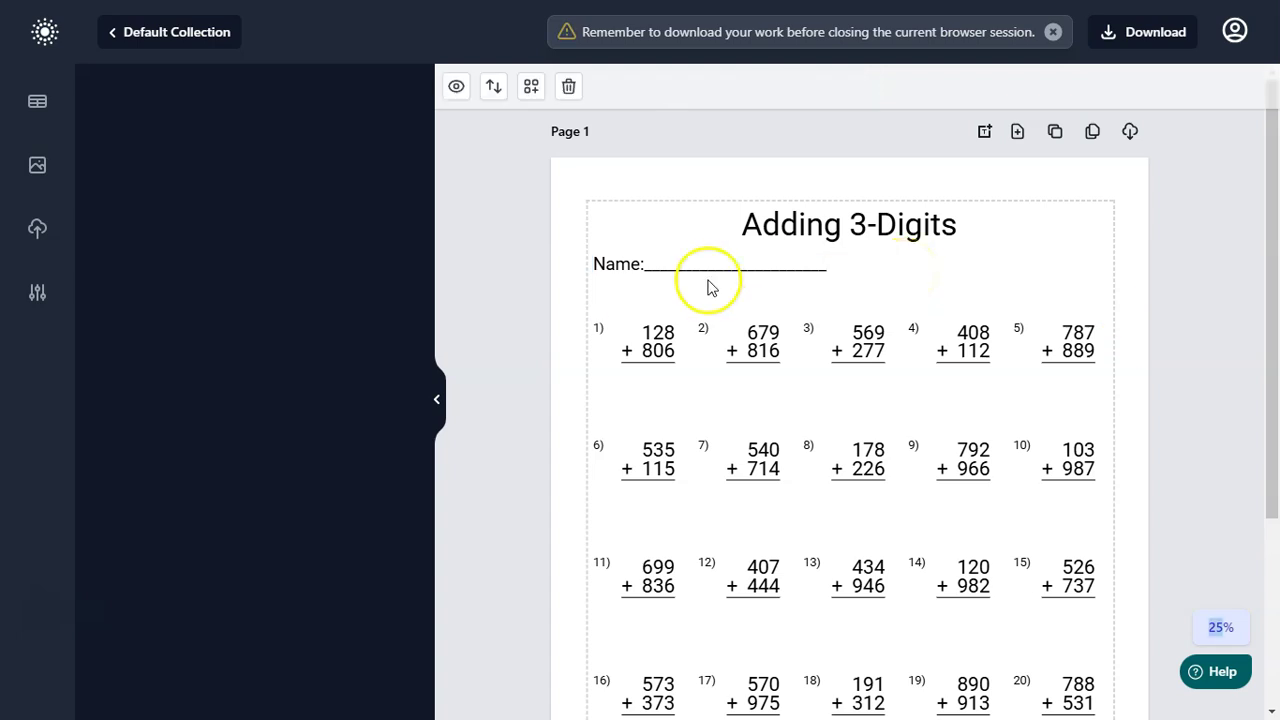
Step: Duplicate the Name label to the right and retype it as 'Instructions: Find the sum'
left_click_drag(697, 277, 732, 277)
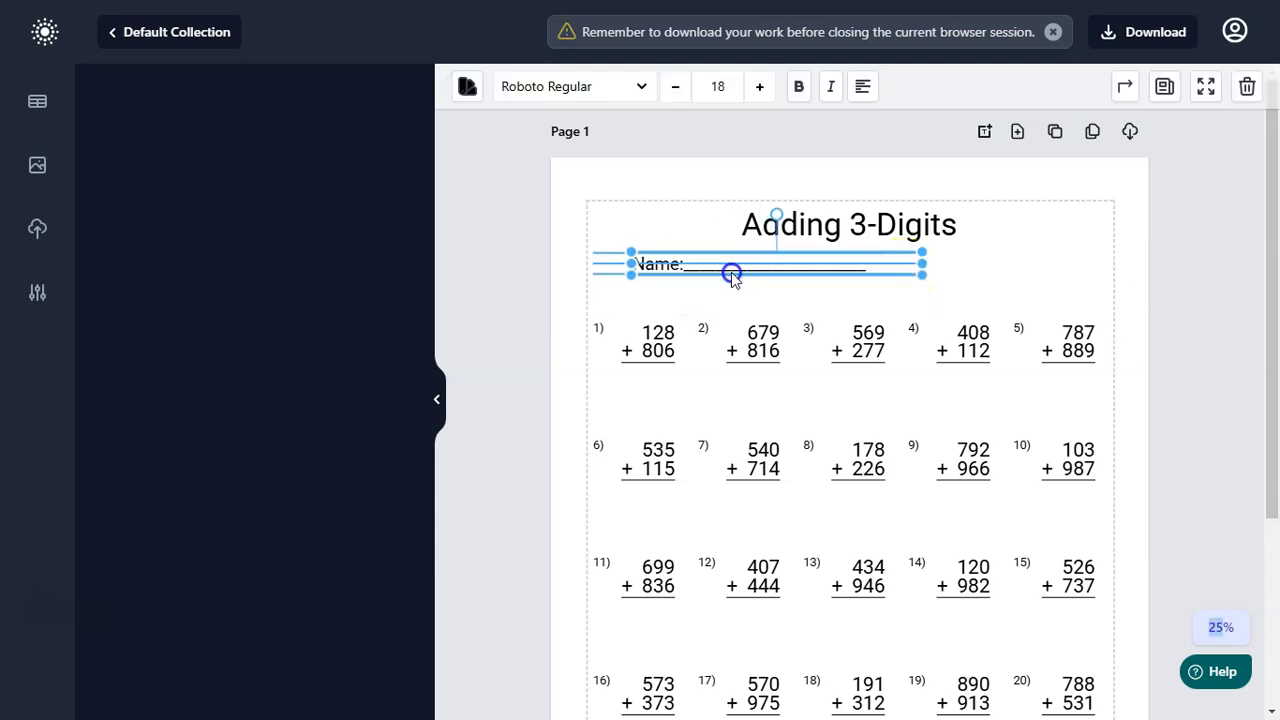
right_click(732, 277)
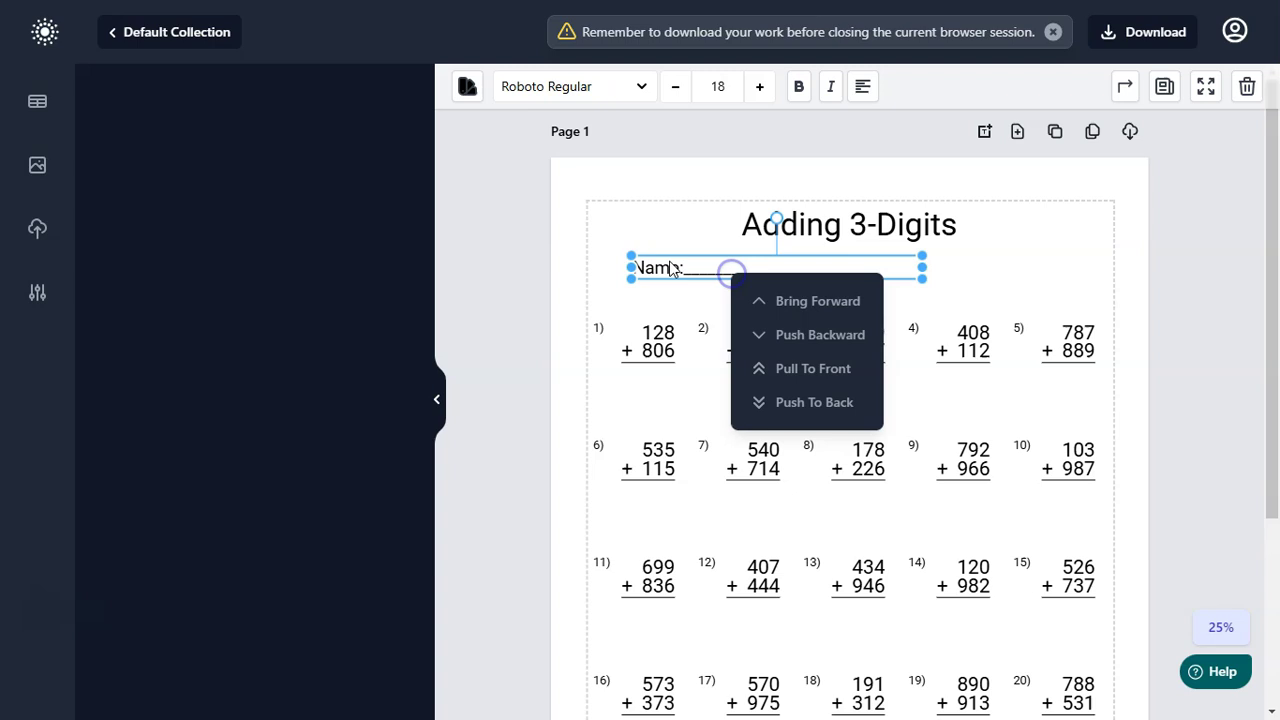
mouse_move(866, 550)
left_mouse_down()
mouse_move(1027, 260)
mouse_move(1031, 275)
left_mouse_up()
double_click(921, 263)
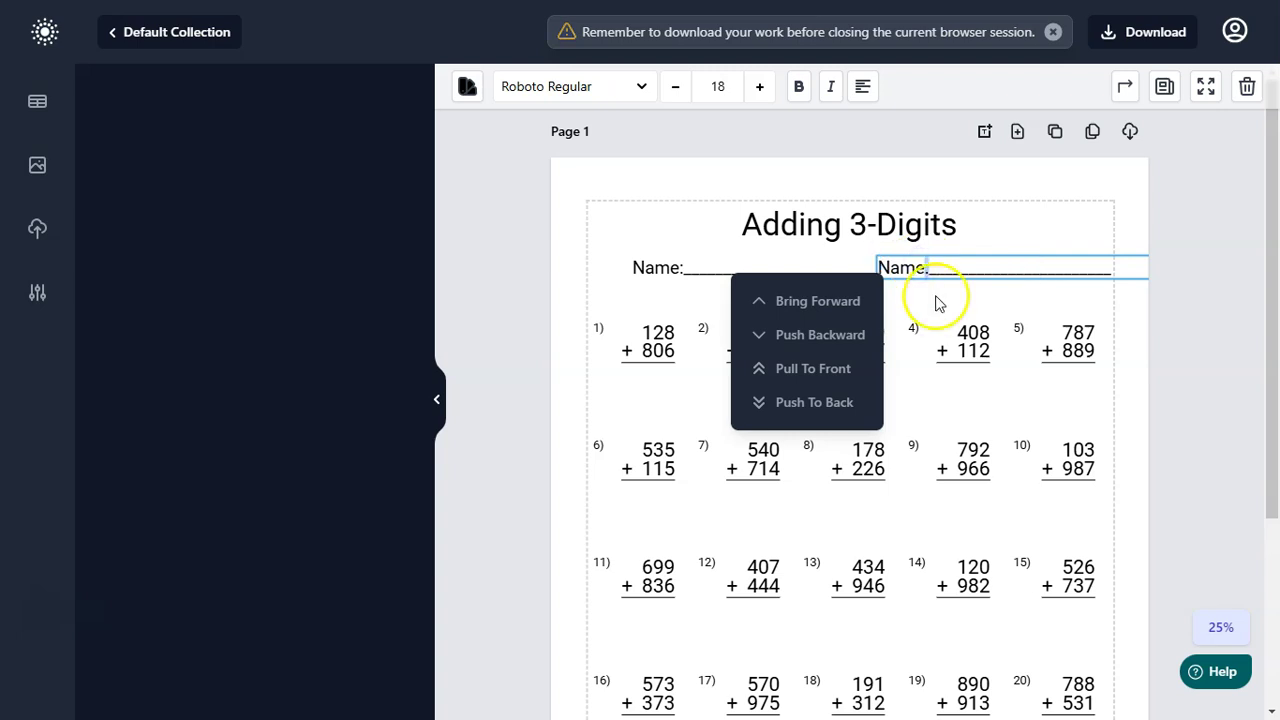
left_click(932, 268)
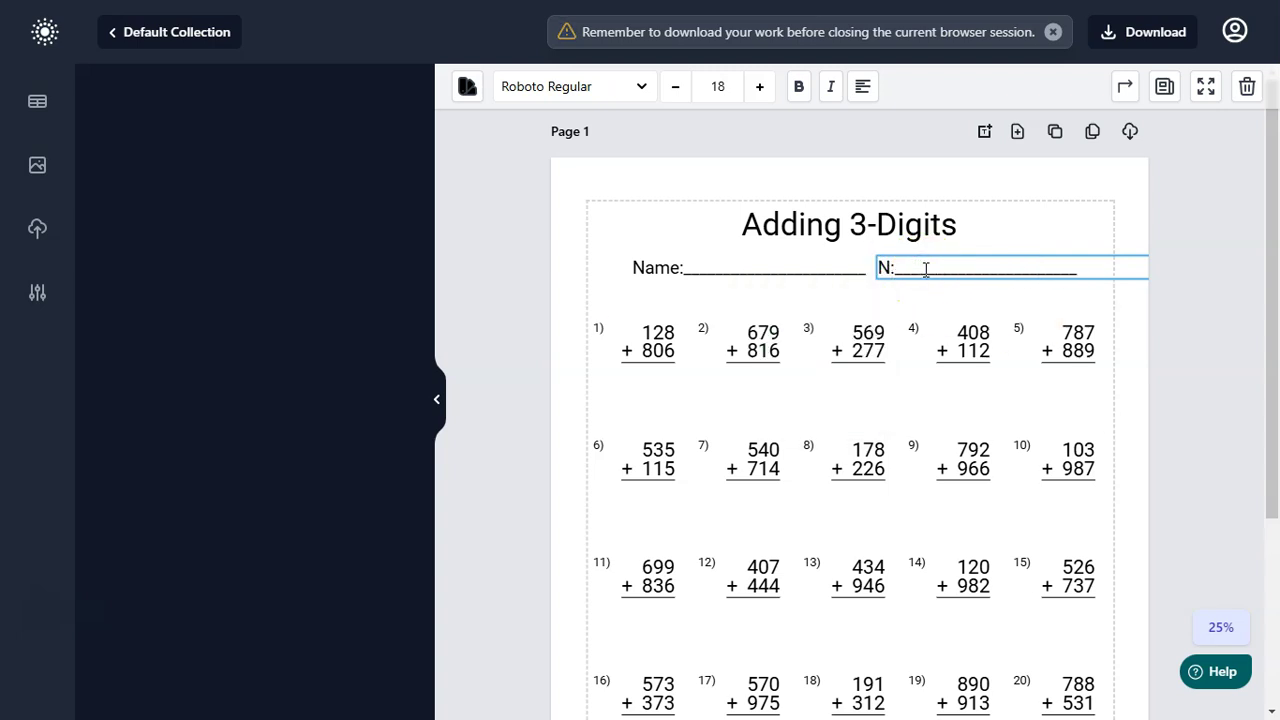
type("Instructions: Find the")
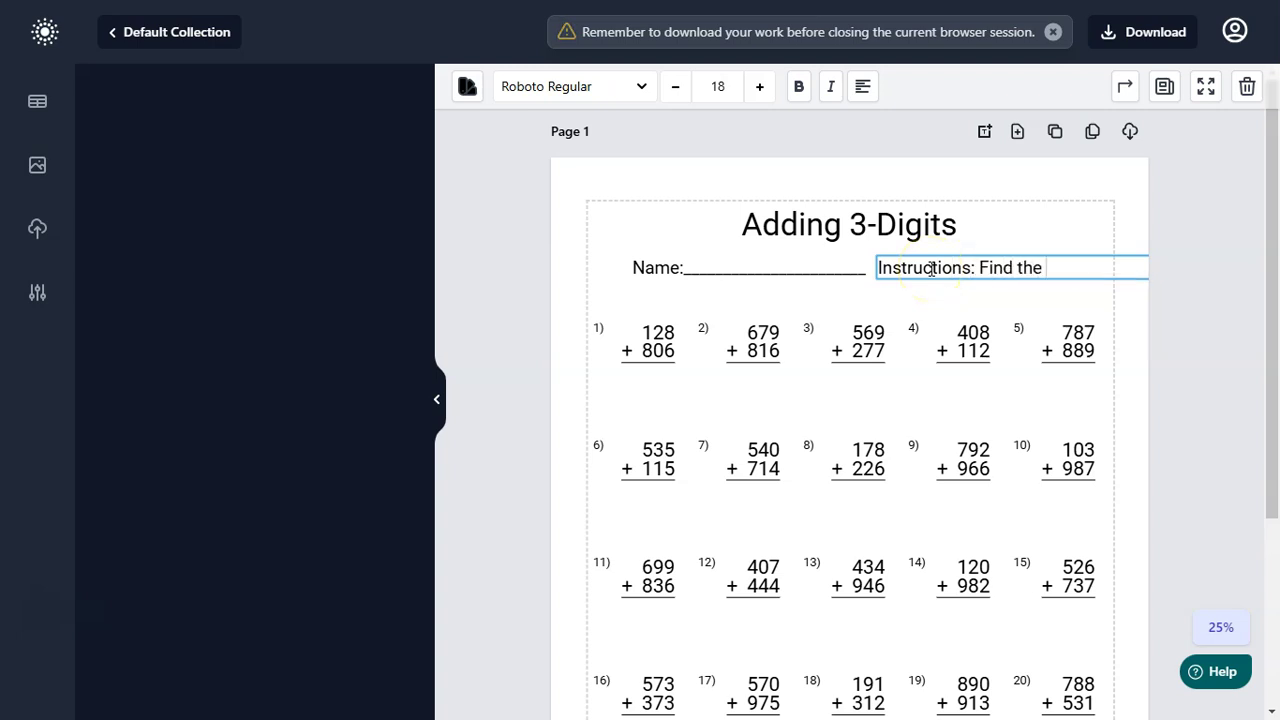
type("sum")
left_click(1211, 334)
Step: Nudge the Name label left to align it with the instructions text
left_click(825, 278)
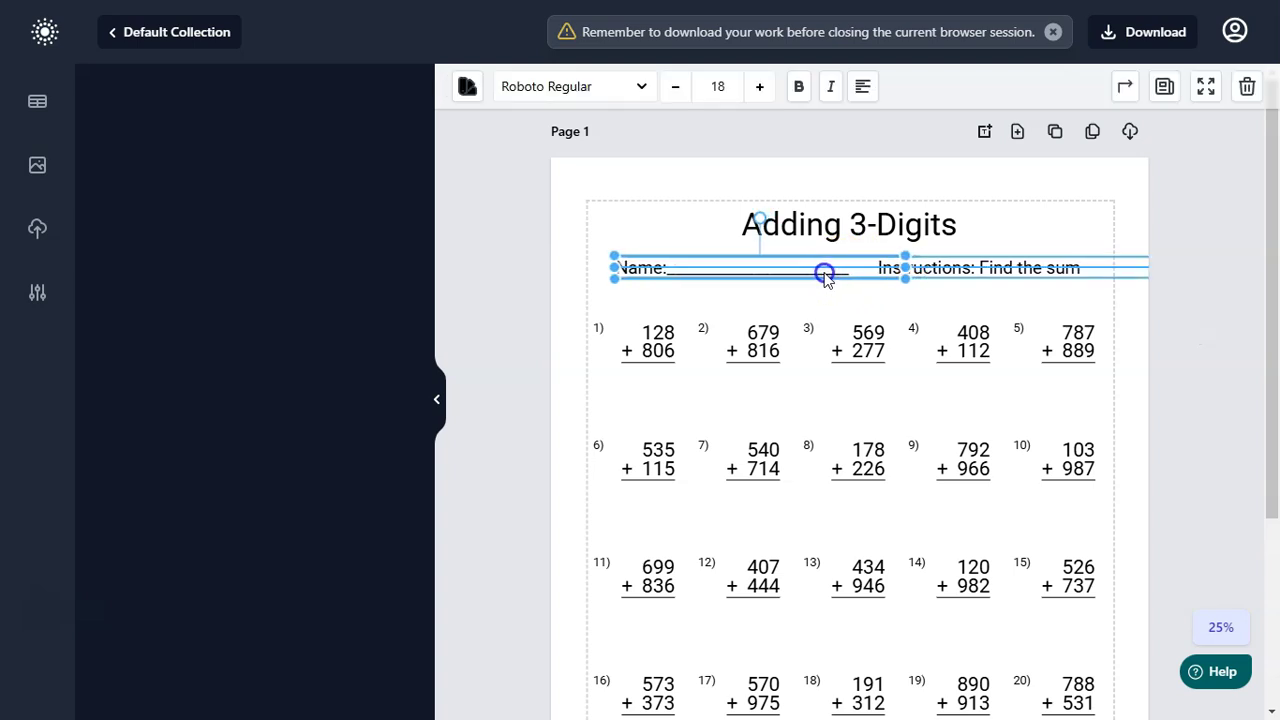
left_click_drag(825, 278, 823, 278)
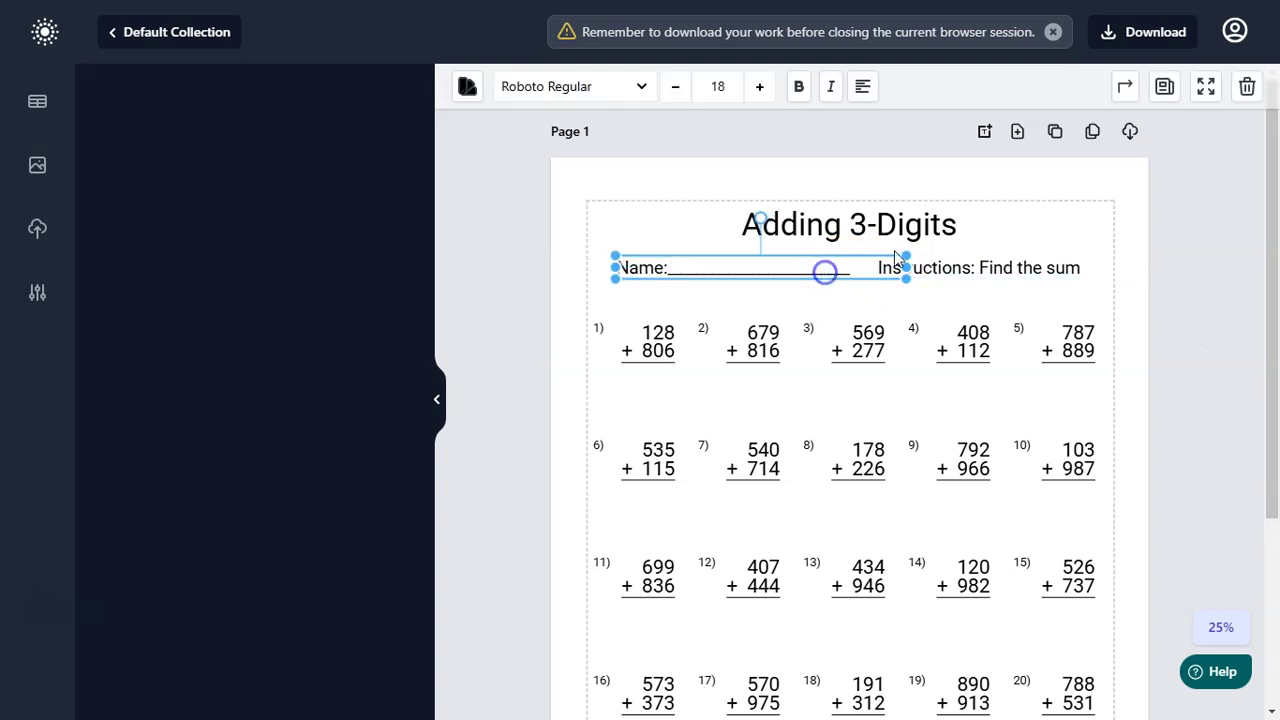
left_click(993, 272)
left_click(1218, 330)
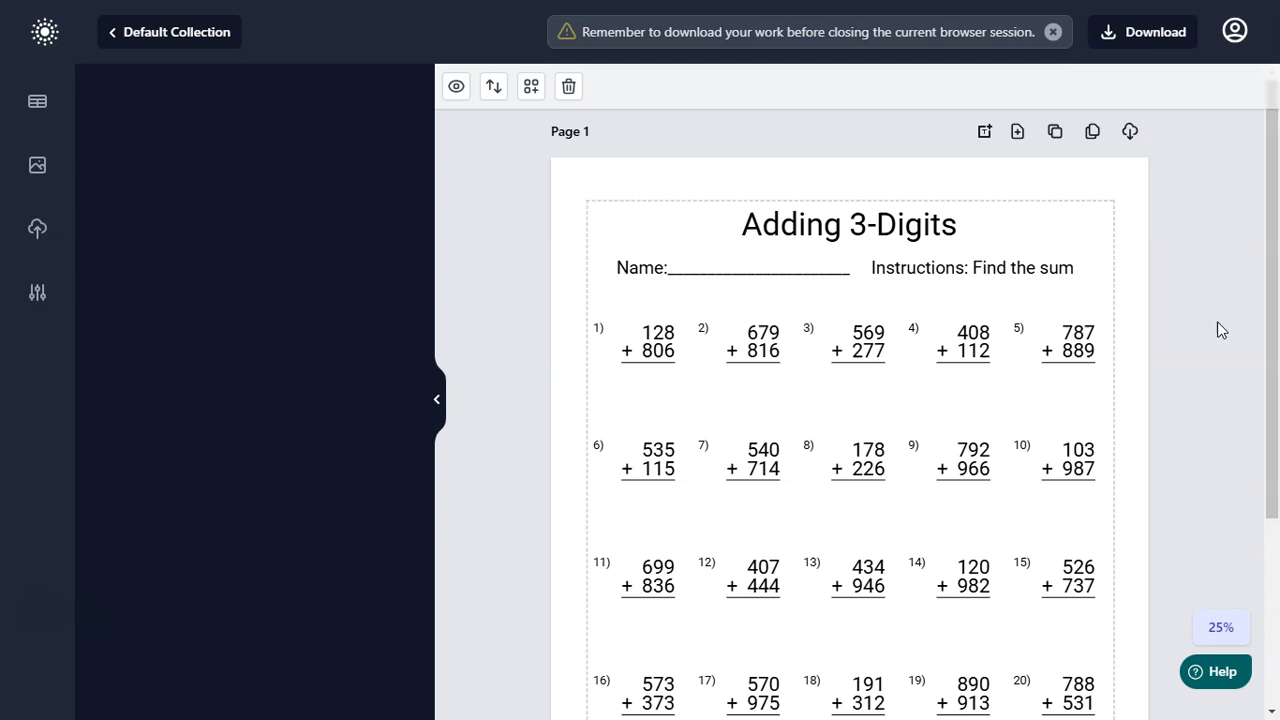
mouse_move(1272, 288)
left_mouse_down()
mouse_move(1275, 341)
mouse_move(1268, 238)
left_mouse_up()
Step: Clone the worksheet into pages 2 and 3 with fresh problems, and fit whole pages in view
left_click(1055, 134)
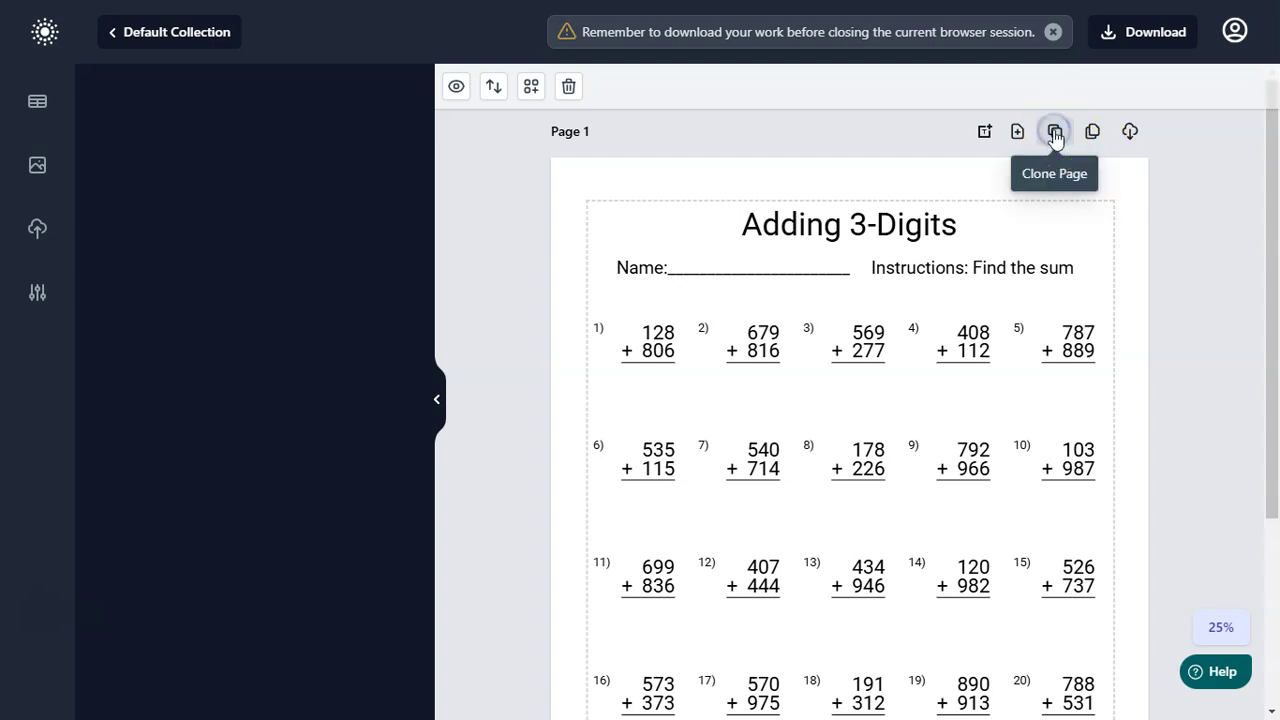
mouse_move(1266, 400)
left_mouse_down()
mouse_move(1278, 452)
mouse_move(1254, 147)
mouse_move(1269, 409)
left_mouse_up()
left_click(911, 323)
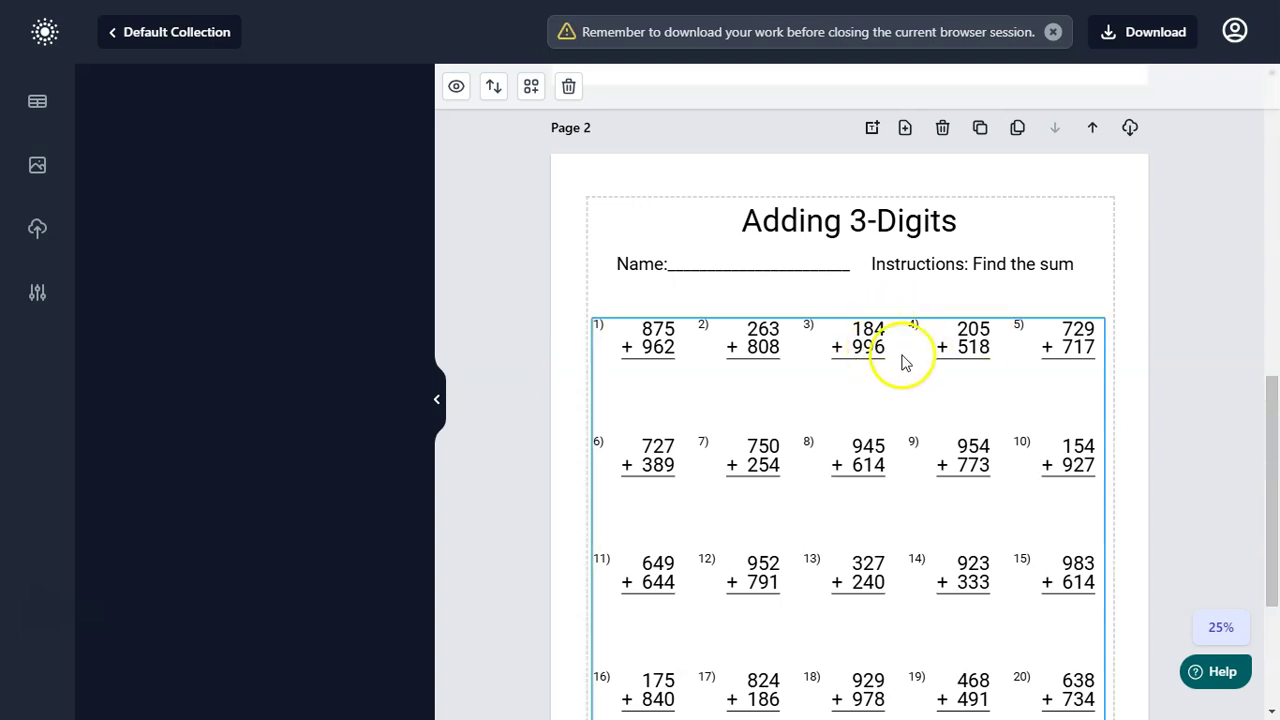
left_click(975, 348)
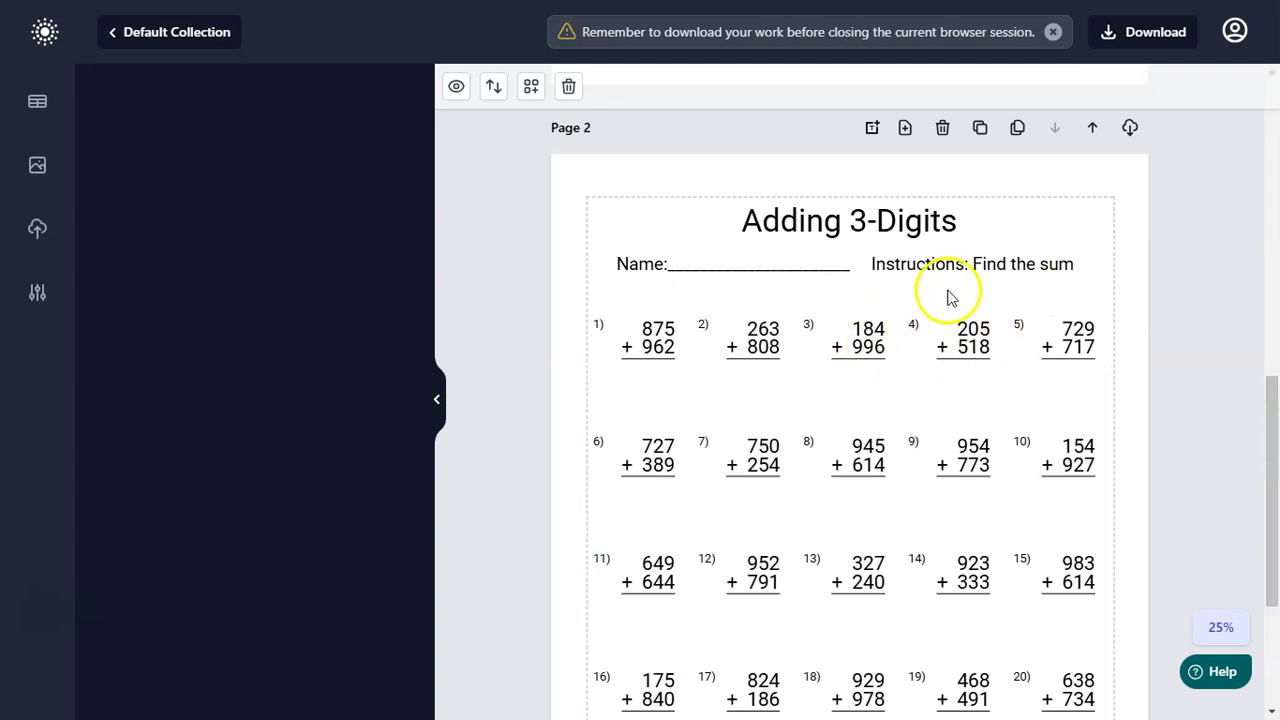
left_click(979, 138)
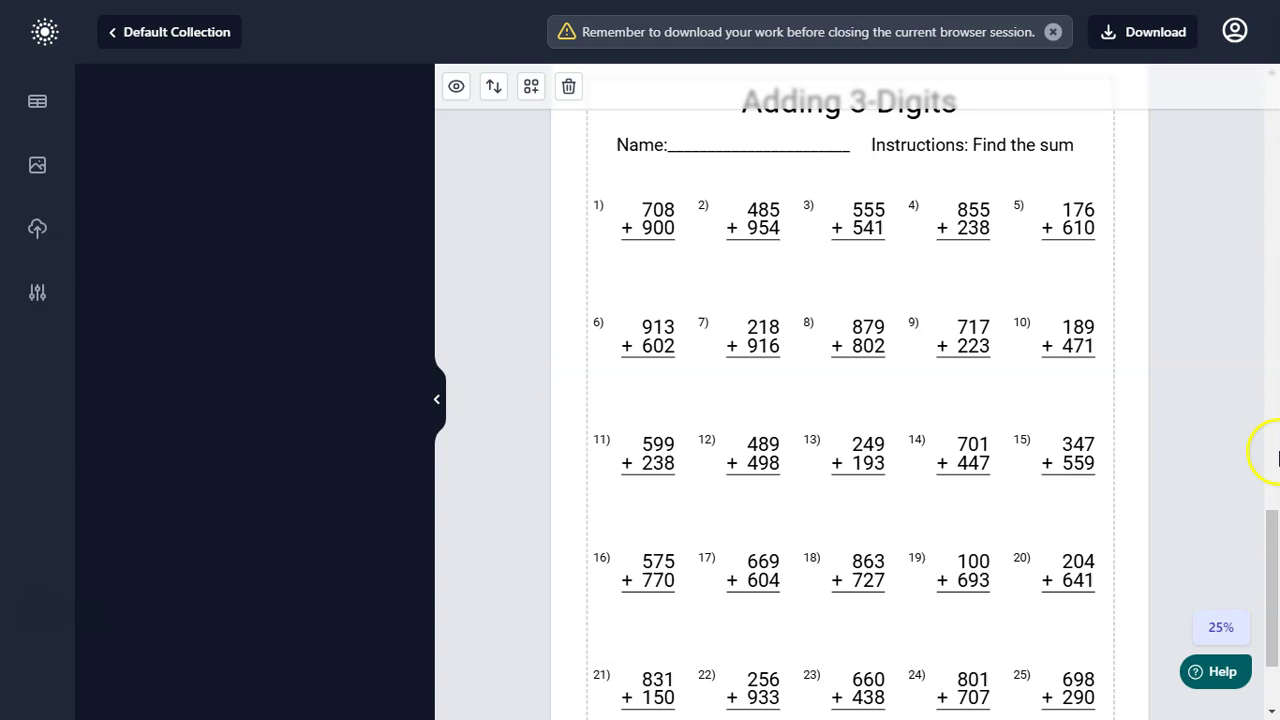
left_click(1221, 627)
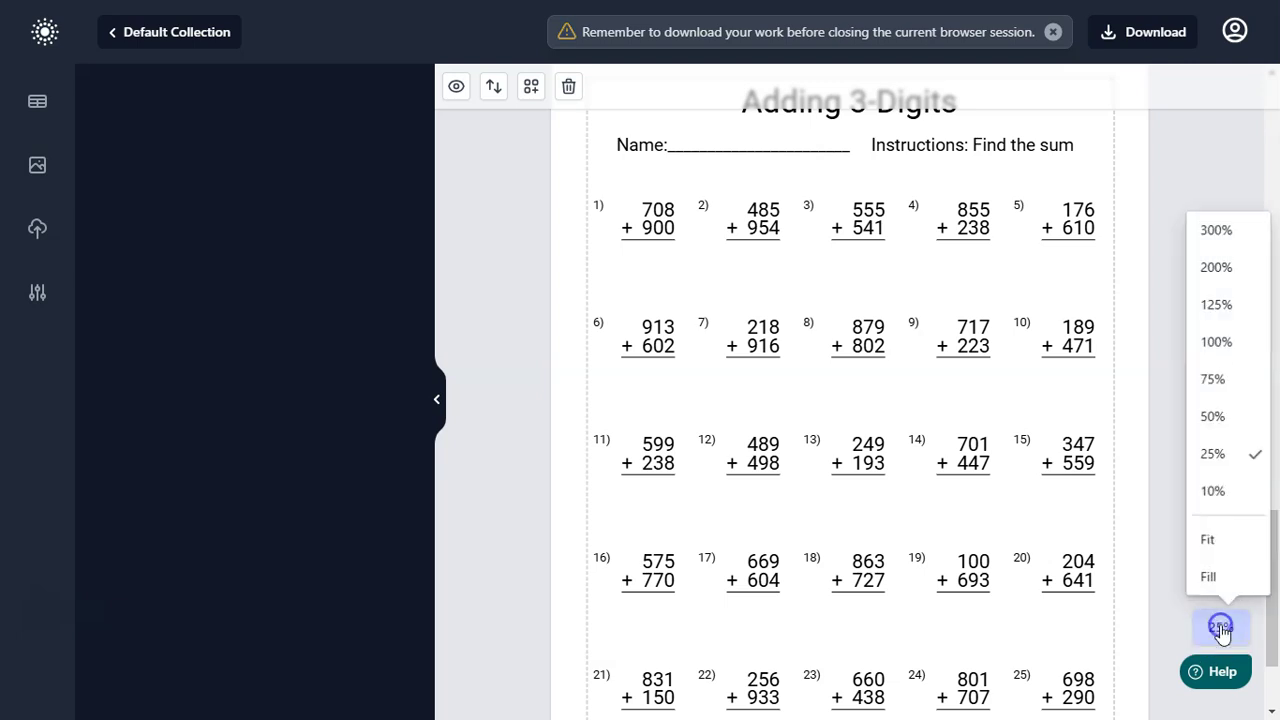
left_click(1230, 550)
Step: Add four more cloned worksheet pages and set the zoom to 25%
left_click(893, 161)
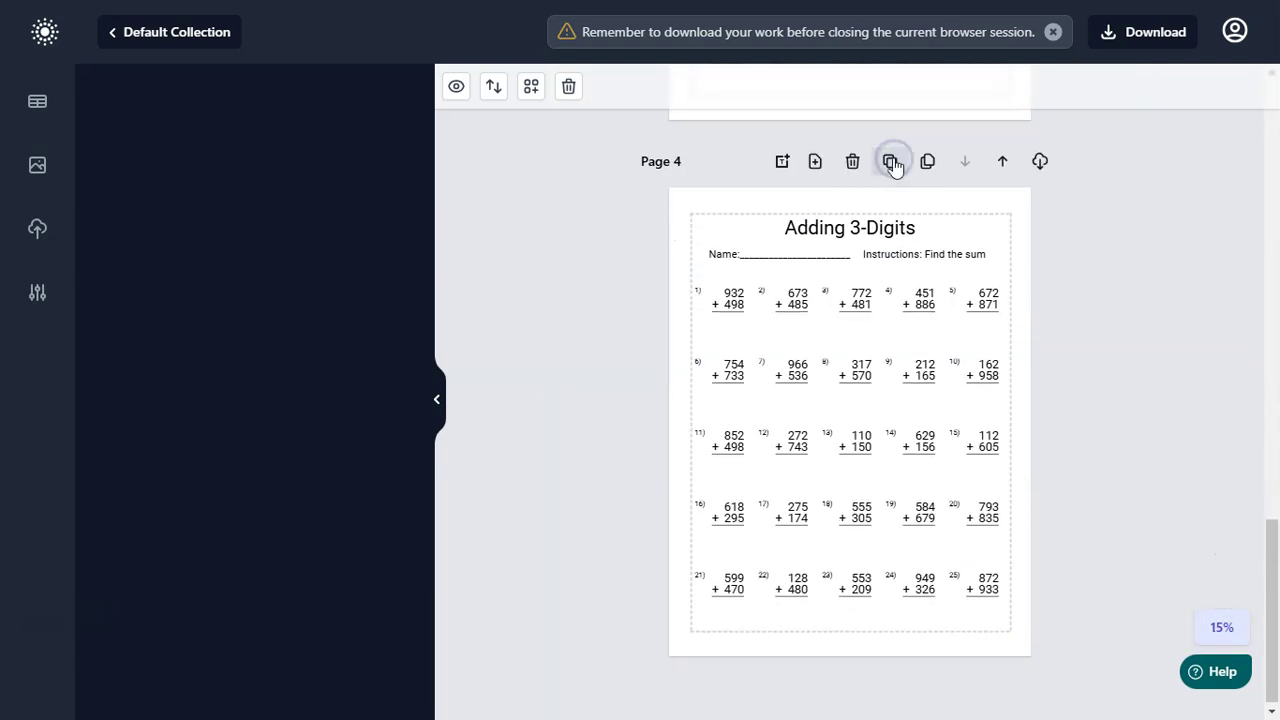
left_click(890, 161)
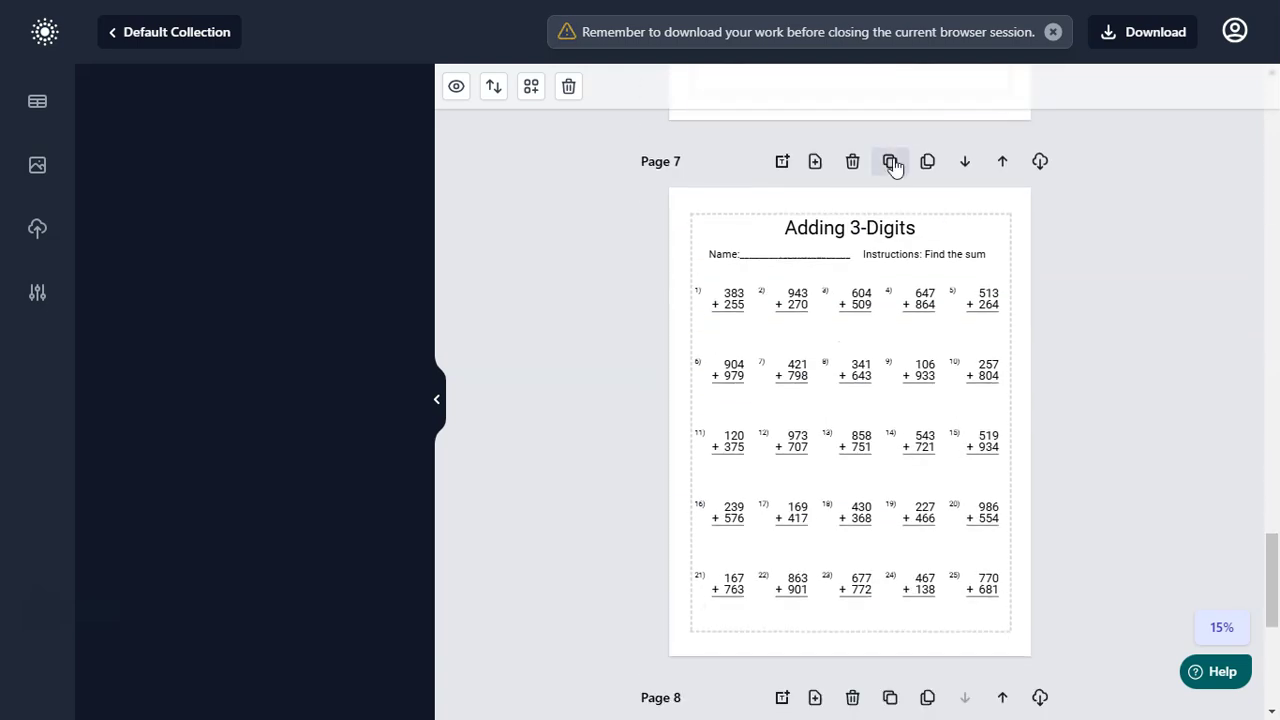
left_click(889, 170)
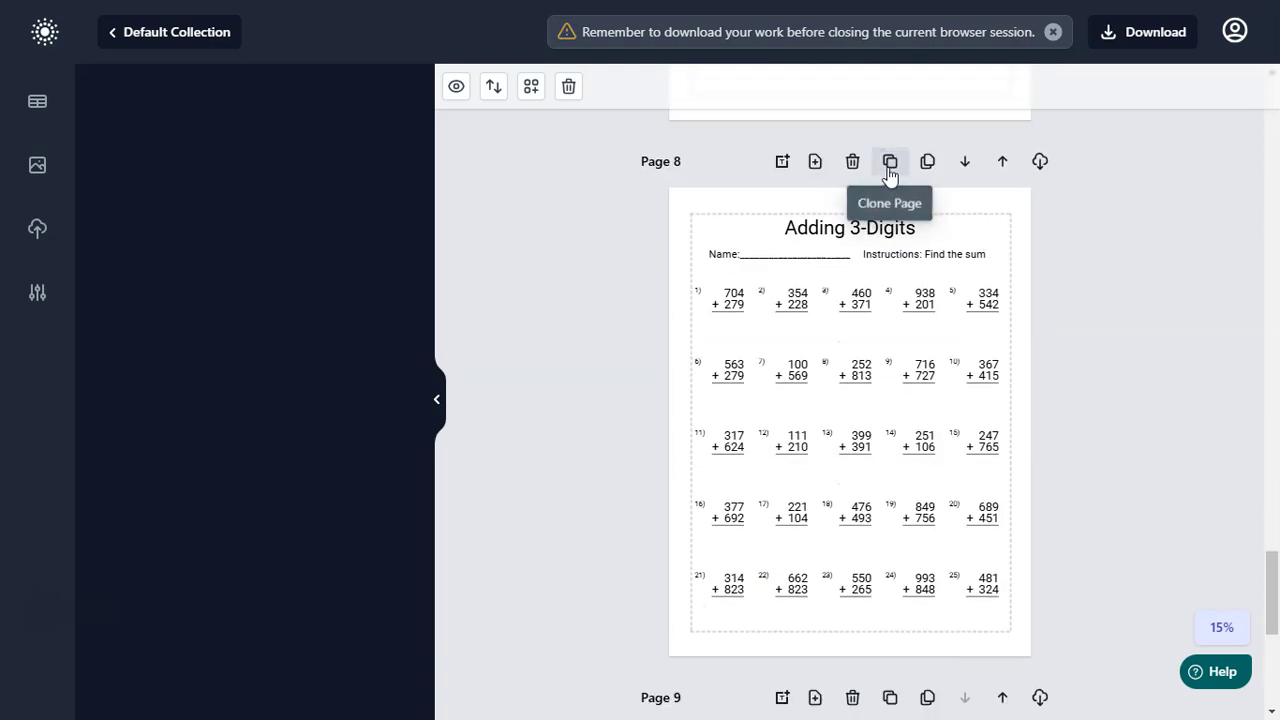
left_click(889, 163)
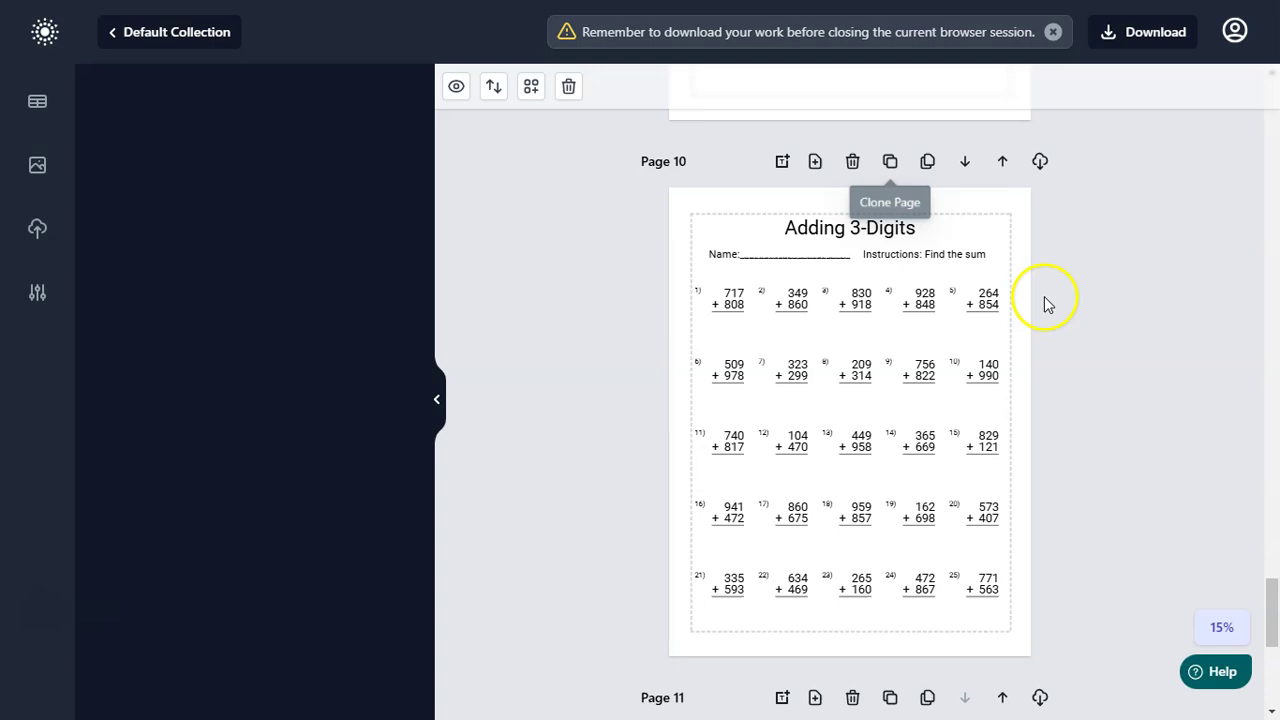
left_click_drag(1275, 614, 1275, 95)
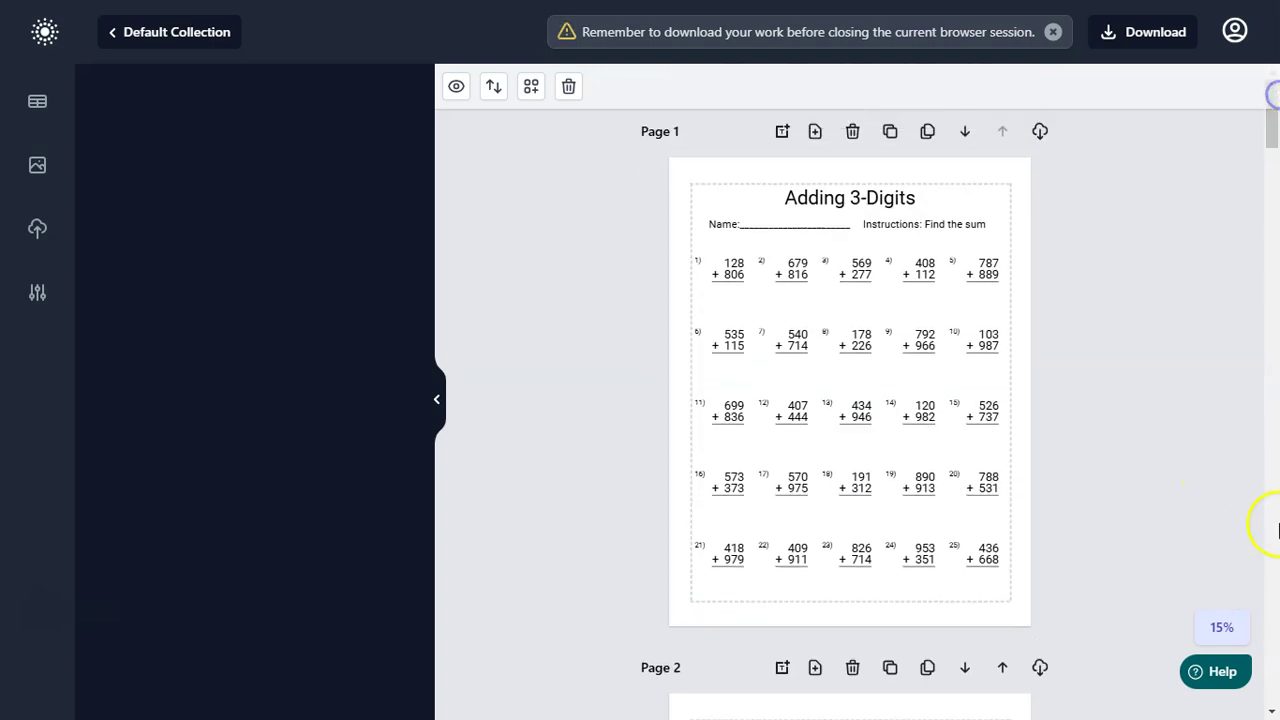
left_click(1221, 627)
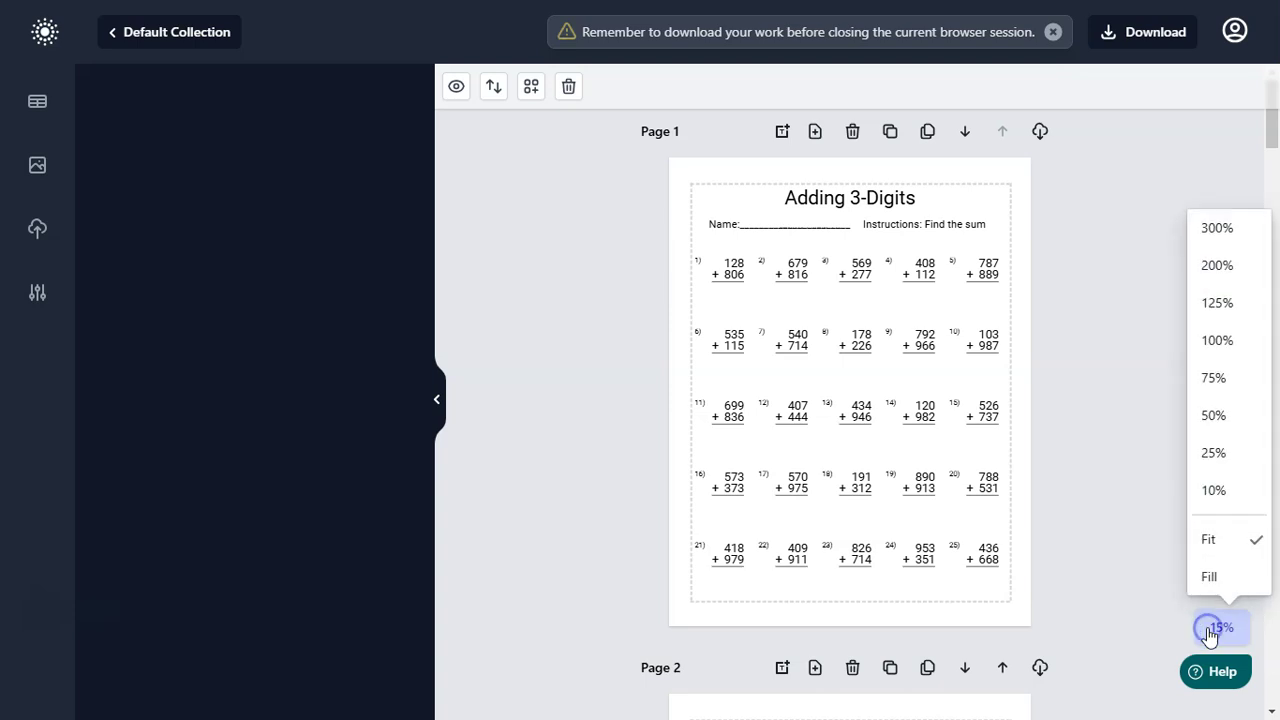
left_click(1205, 455)
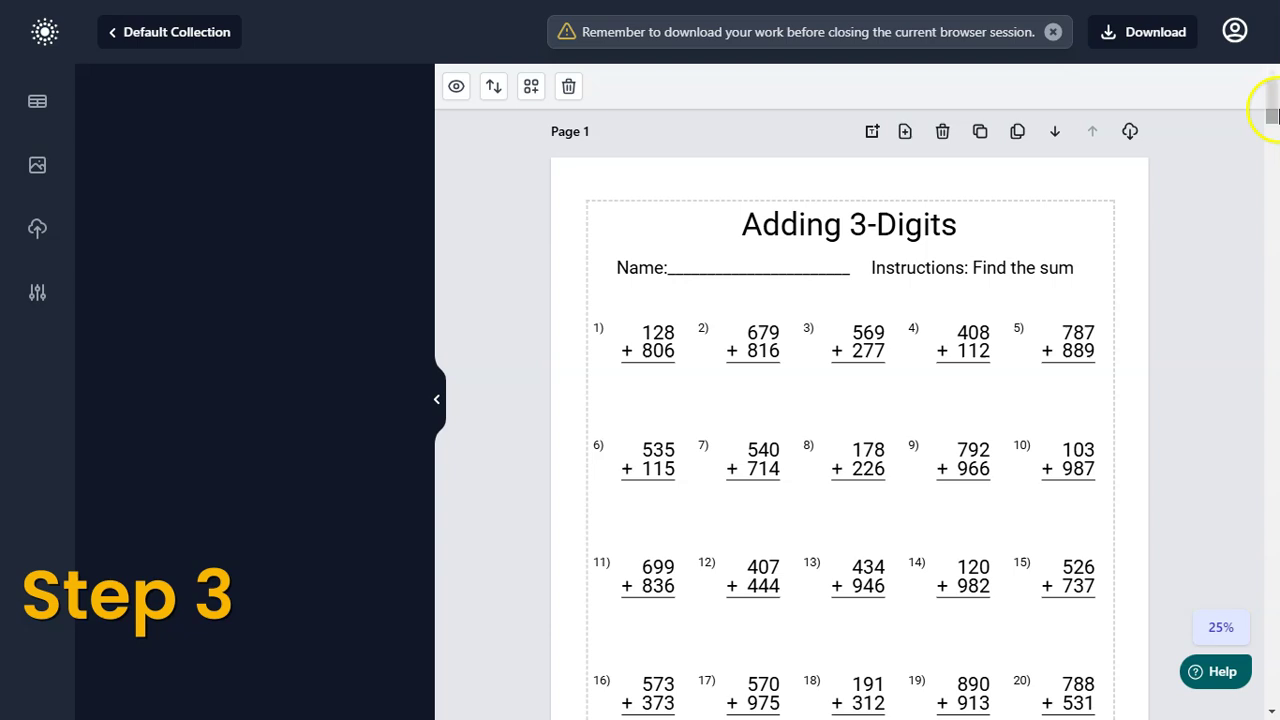
Step: Generate answer sums for all 11 pages, review them, and return to Default Collection
mouse_move(1272, 115)
left_mouse_down()
mouse_move(1274, 150)
mouse_move(1273, 115)
left_mouse_up()
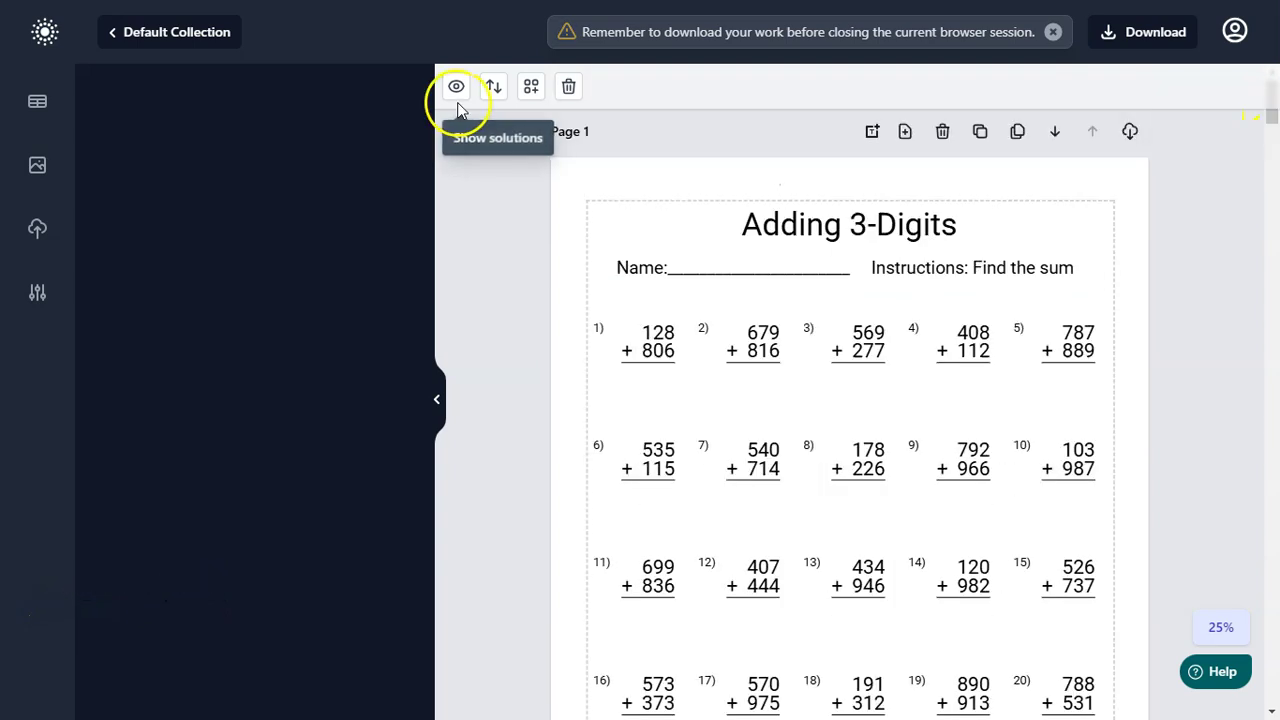
left_click(456, 90)
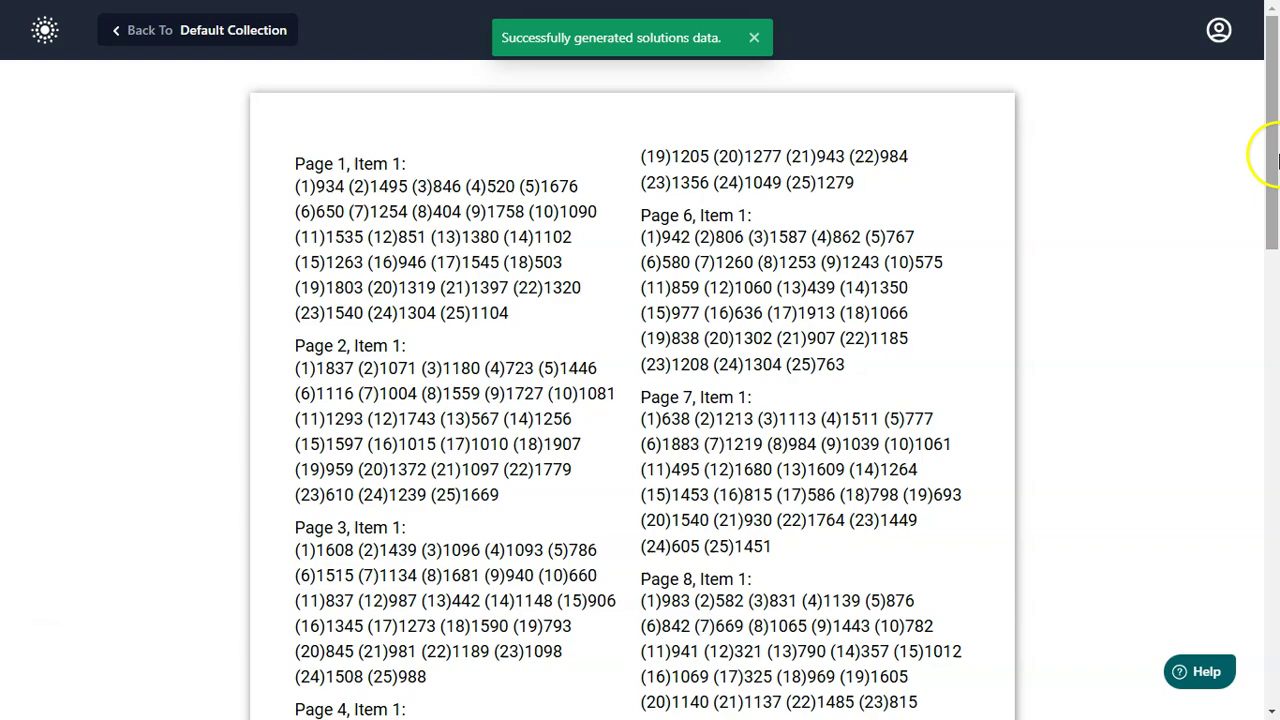
left_click_drag(1270, 150, 1277, 590)
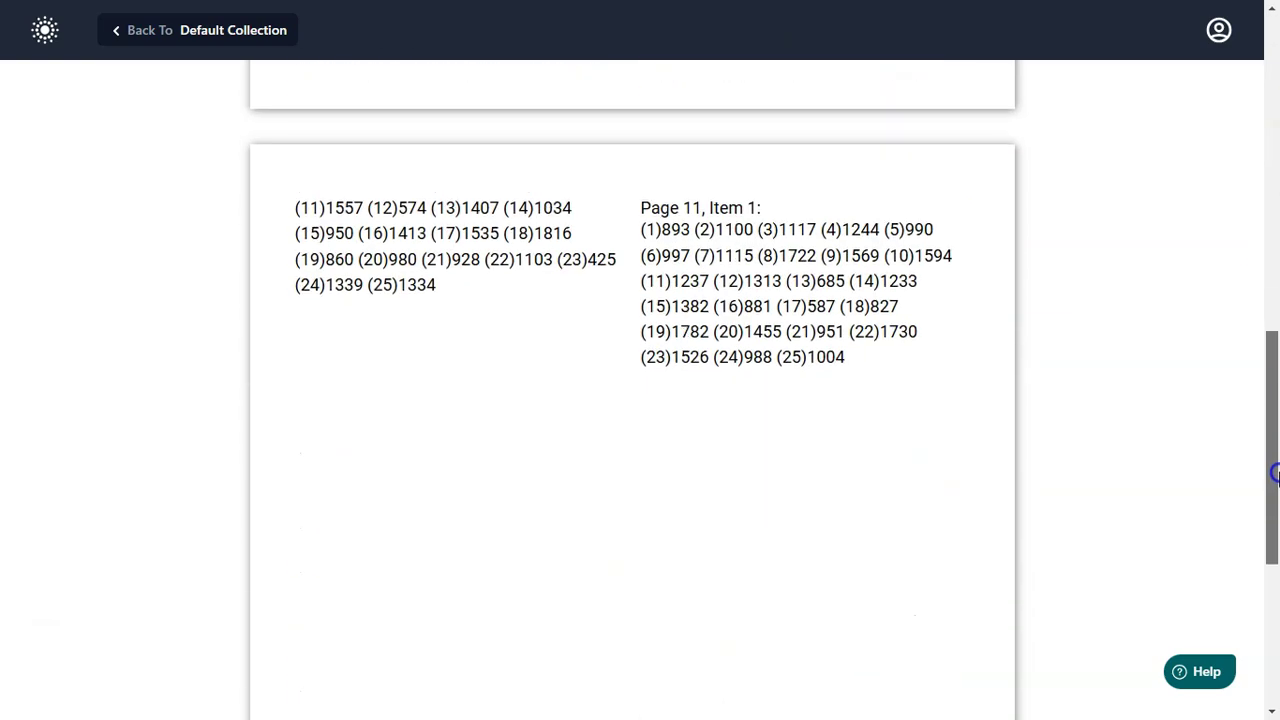
left_click(149, 31)
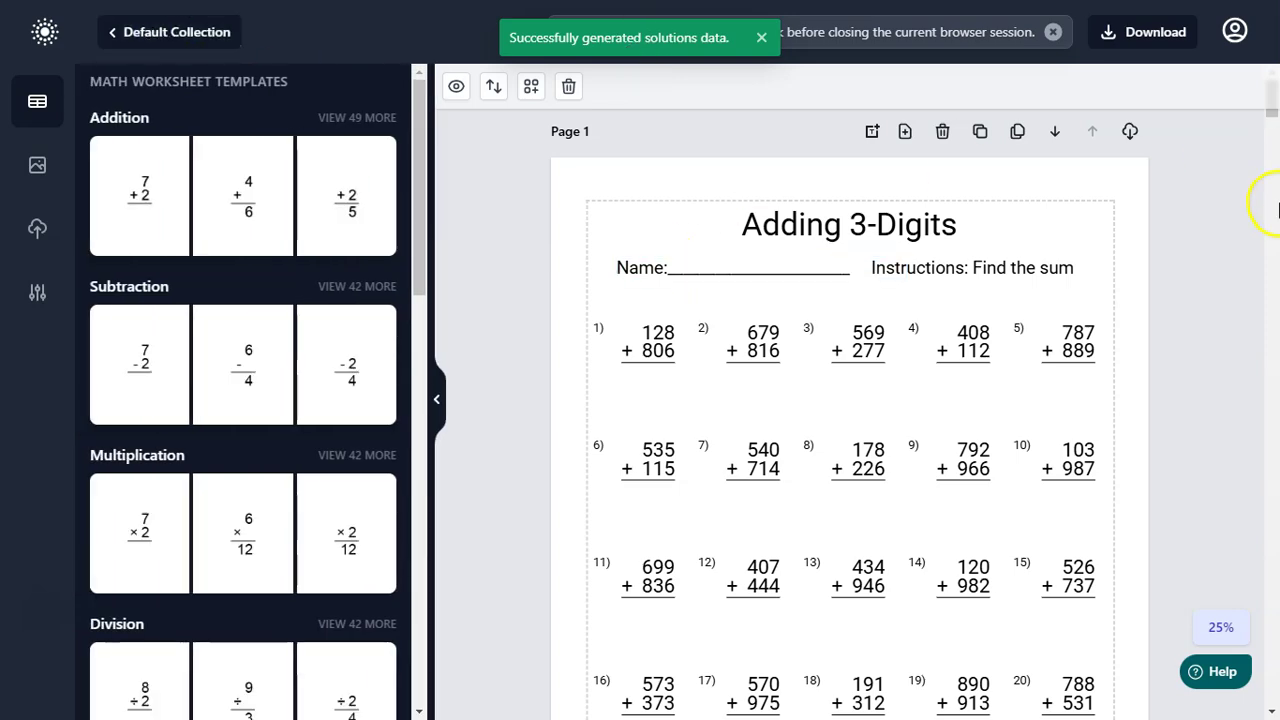
Step: Scroll down to the extra Page 11 and delete it
scroll(1274, 200, "down", 4)
scroll(1273, 172, "down", 6)
mouse_move(1271, 160)
left_mouse_down()
mouse_move(1271, 628)
mouse_move(1271, 607)
left_mouse_up()
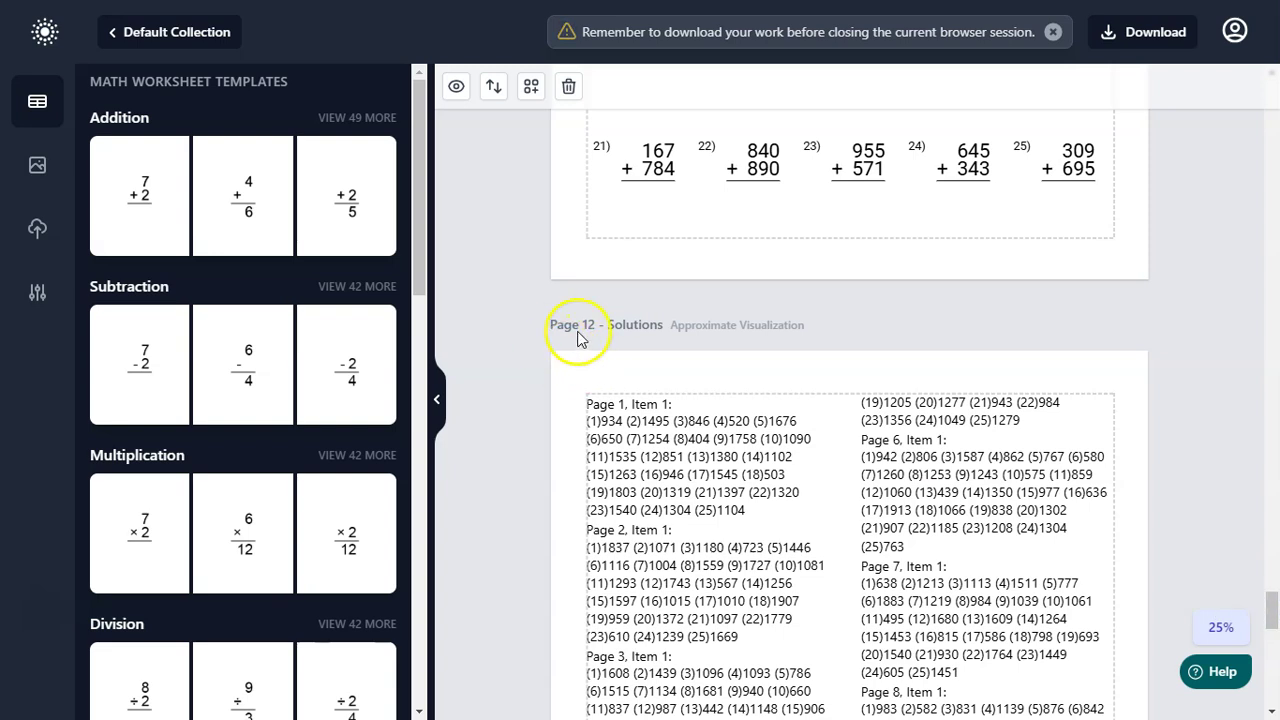
scroll(607, 333, "up", 10)
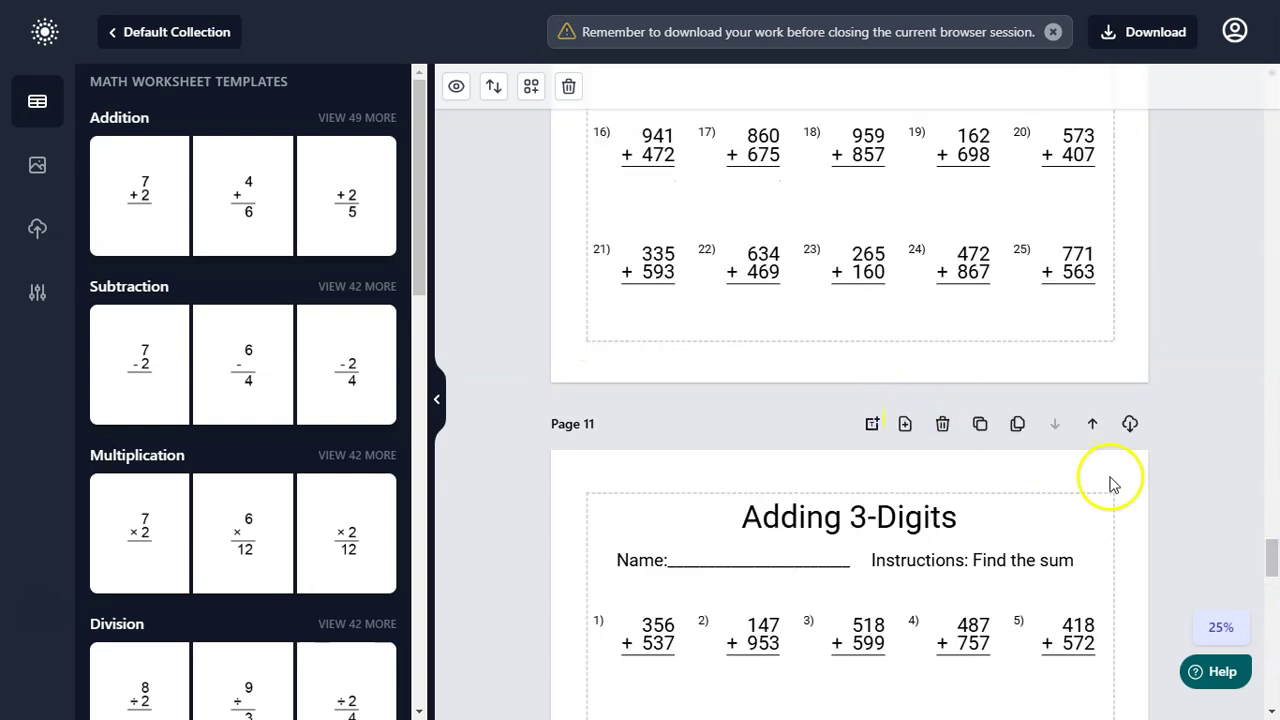
mouse_move(1276, 527)
left_mouse_down()
mouse_move(1276, 665)
mouse_move(1268, 563)
left_mouse_up()
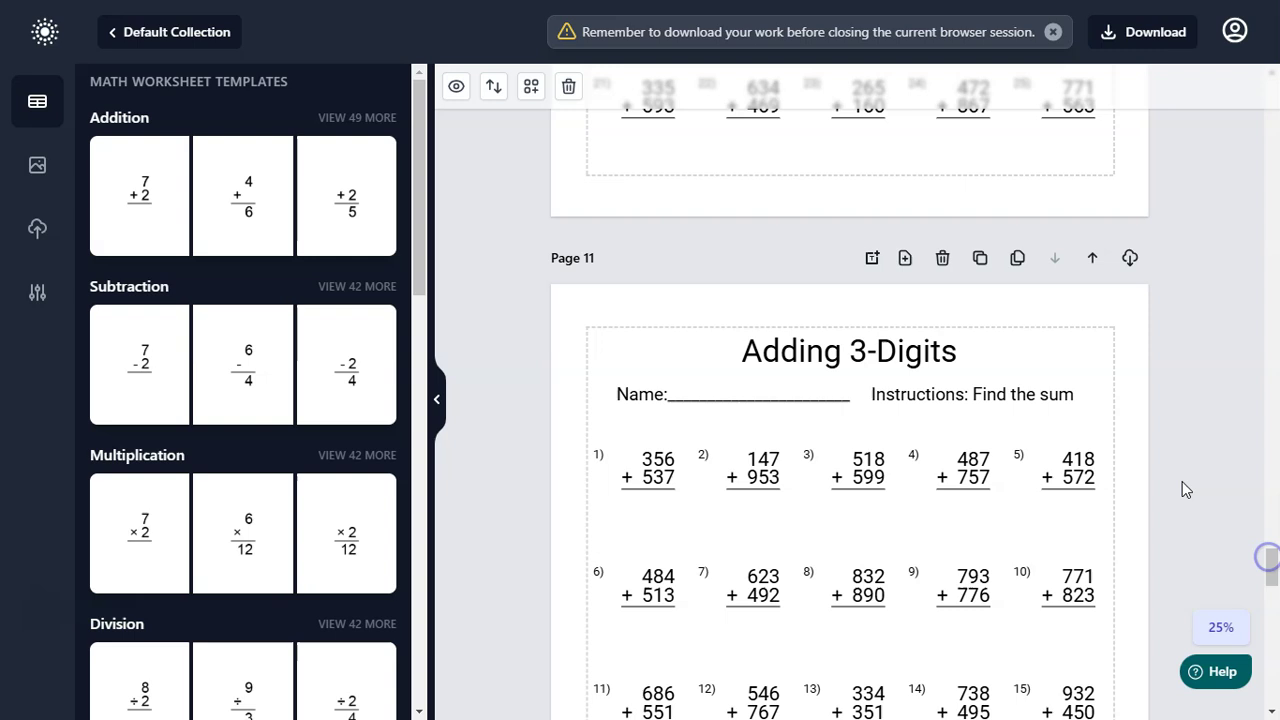
left_click(941, 259)
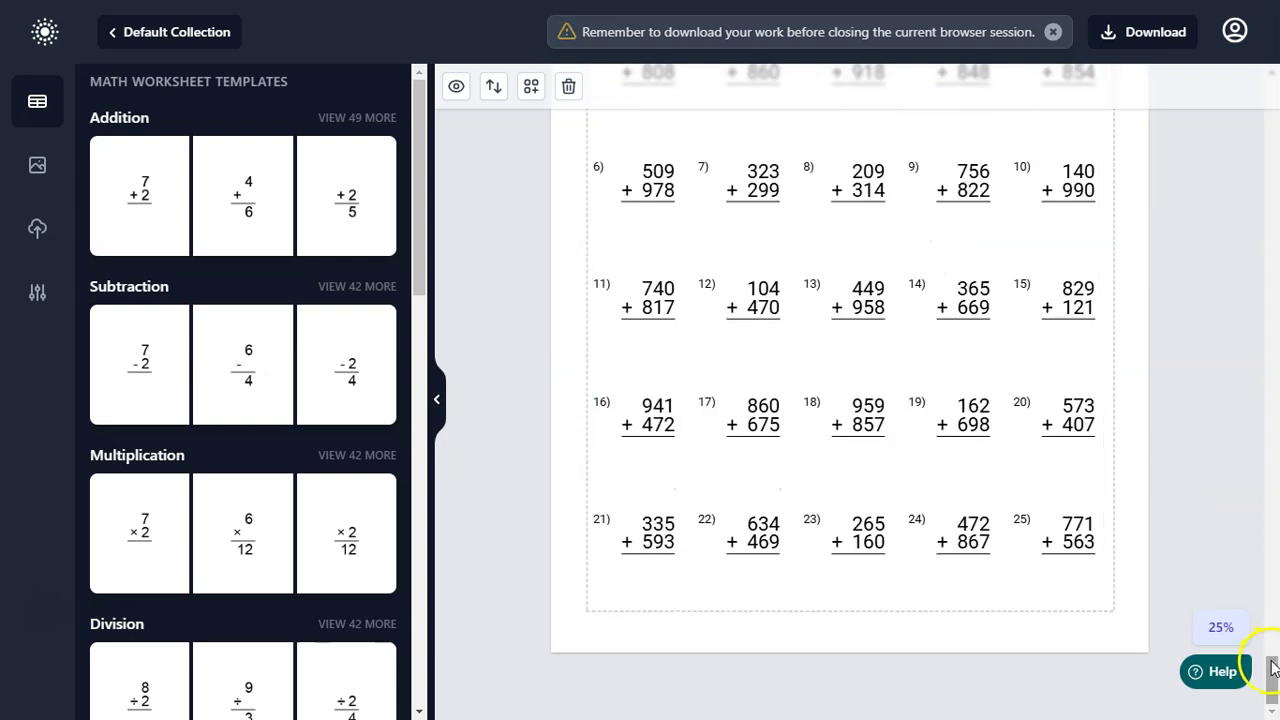
left_click_drag(1271, 665, 1271, 652)
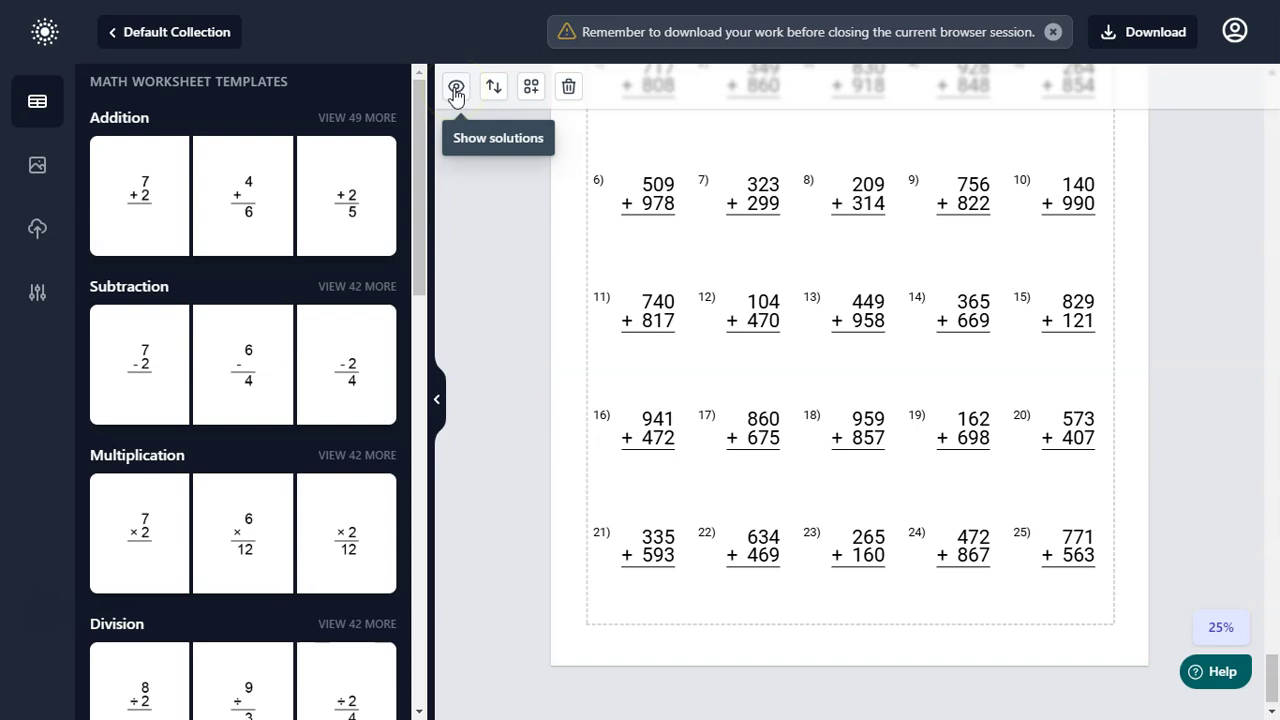
Step: Regenerate the answer key for the remaining pages and bring up the download format choices
left_click(454, 90)
left_click(720, 482)
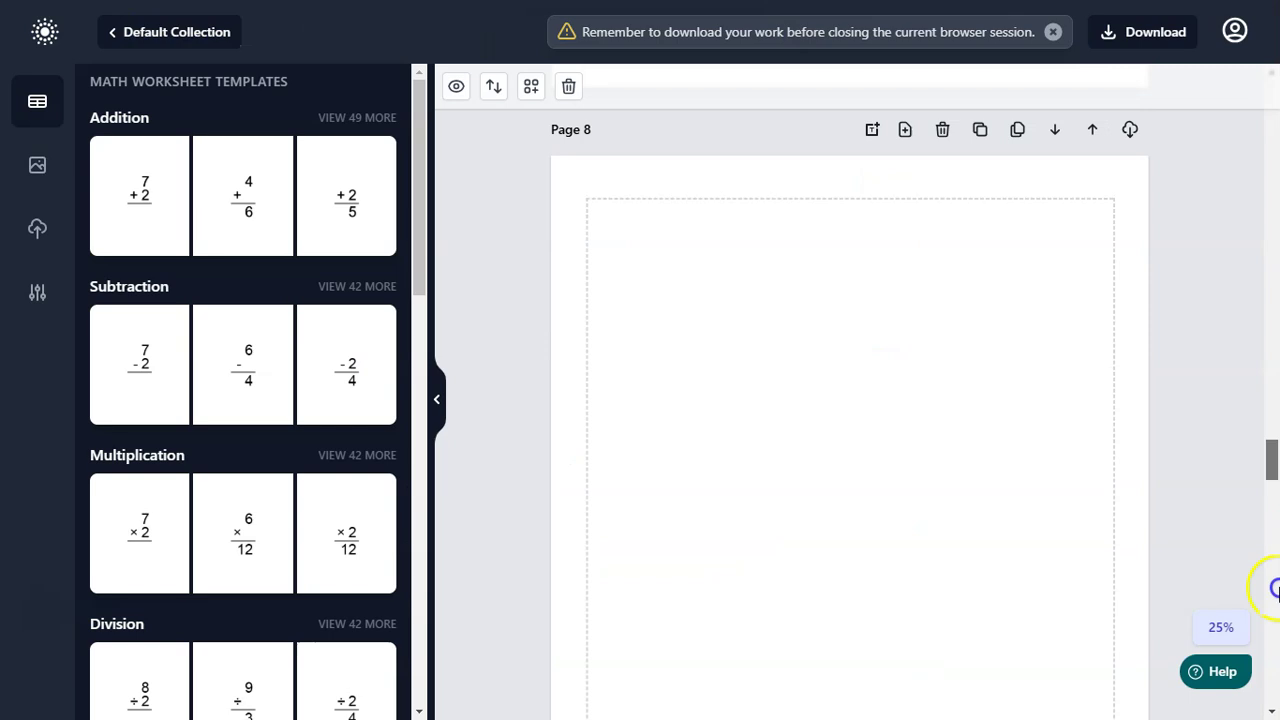
left_click_drag(1275, 588, 1275, 627)
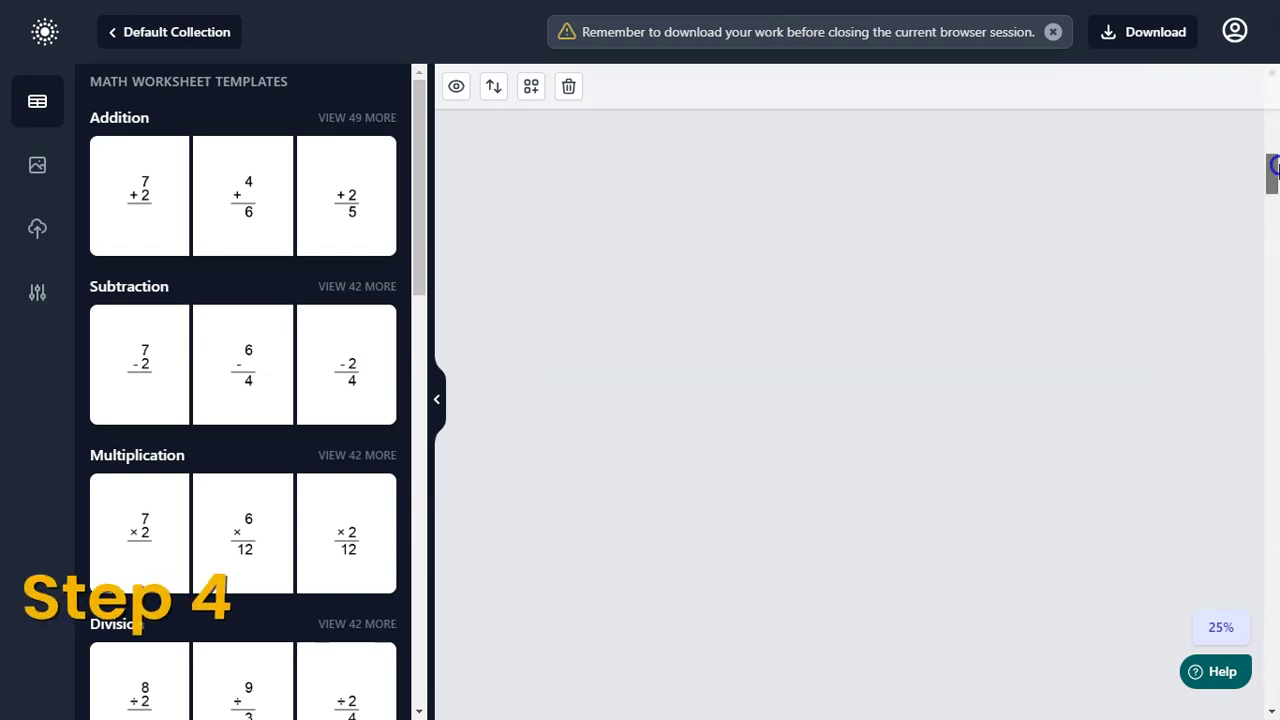
left_click(1145, 32)
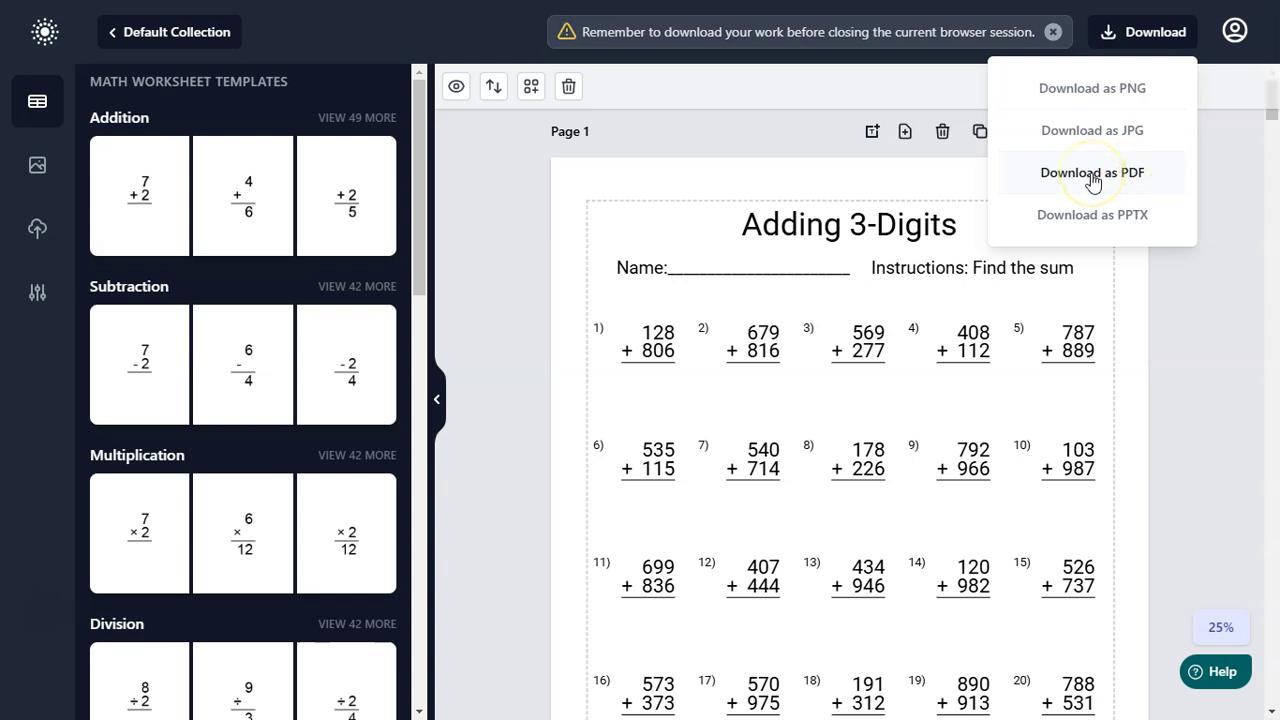
Step: Download the collection as Default Collection.pdf and leave fullscreen
left_click(1091, 174)
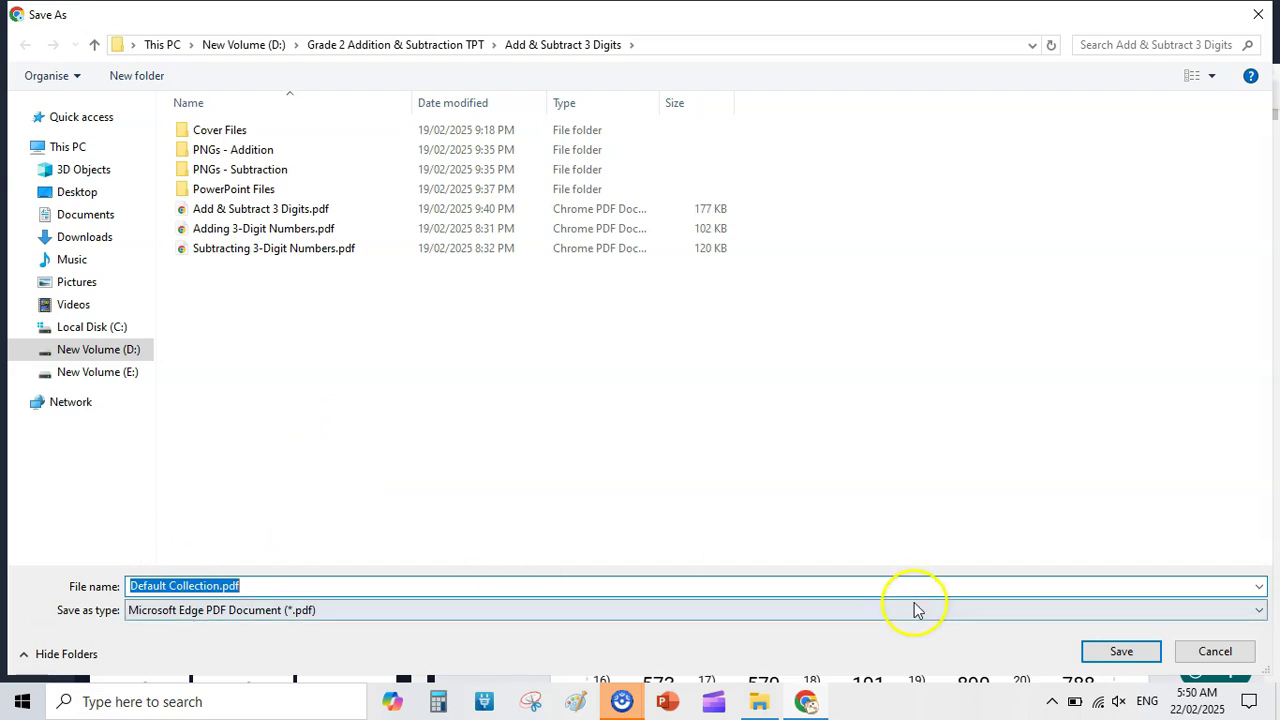
key("Return")
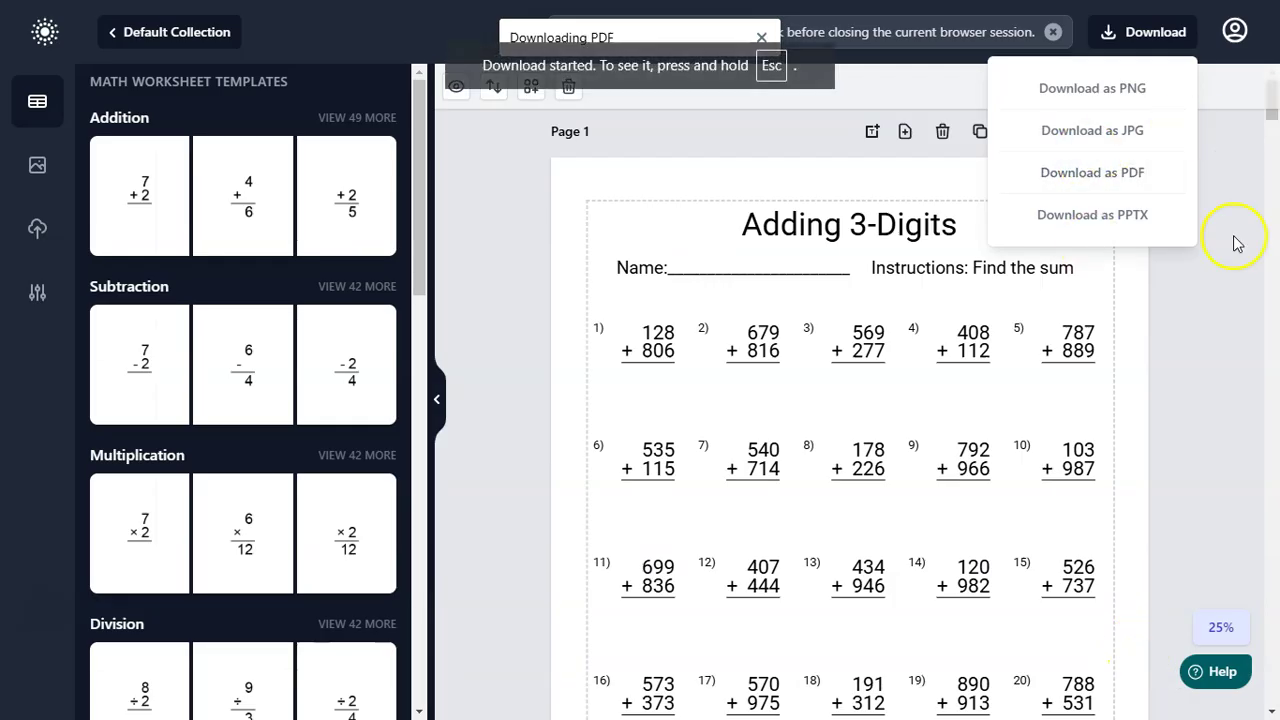
key("Escape")
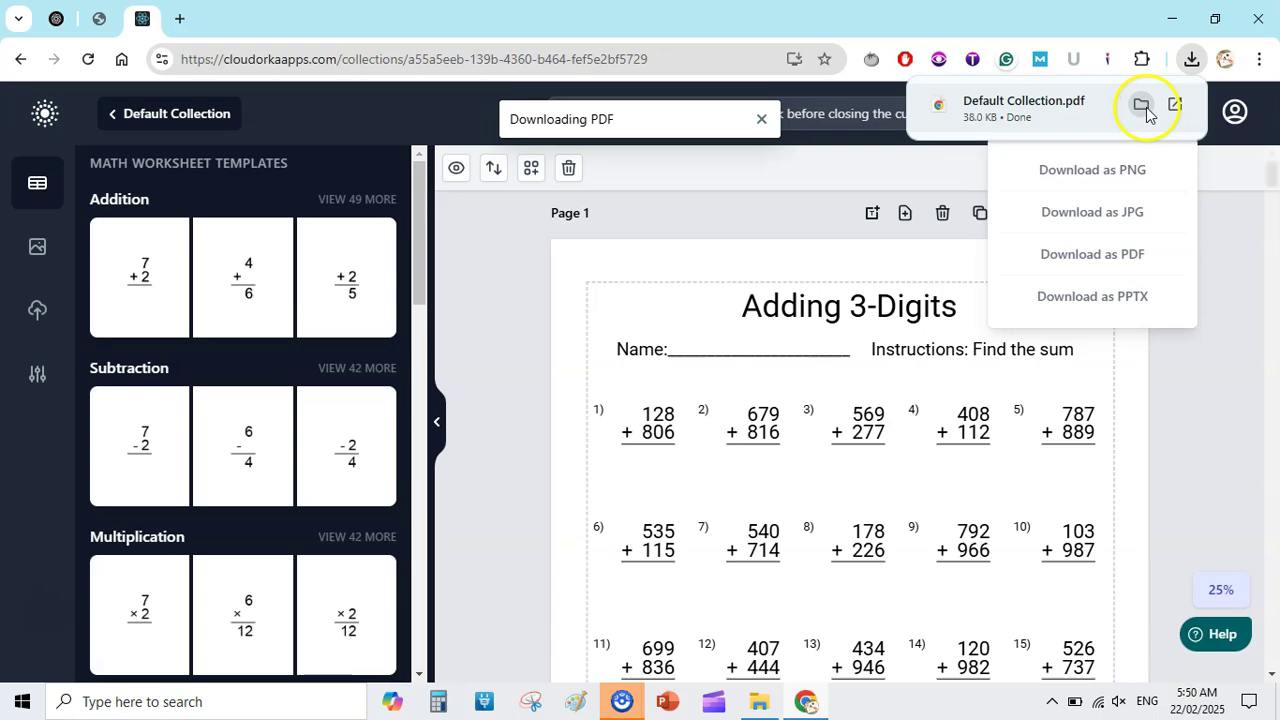
Step: Open the downloaded Default Collection.pdf and adjust its page fit and zoom to review it
left_click(1141, 104)
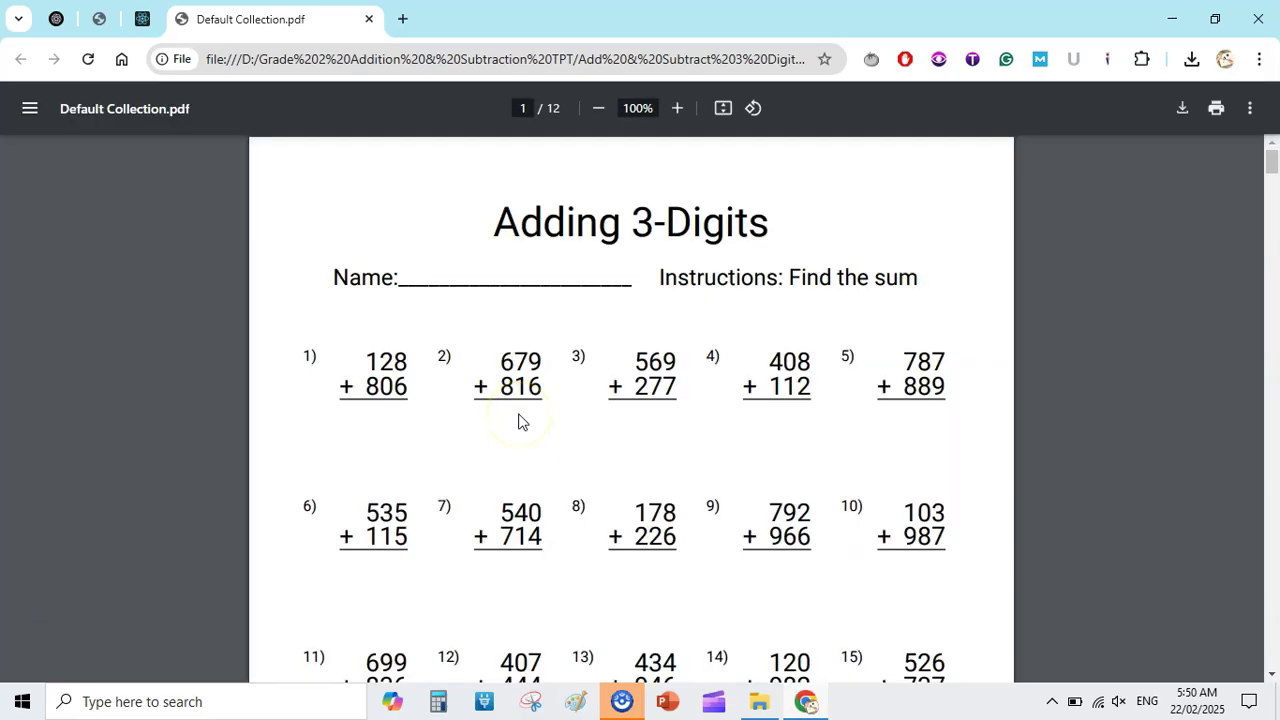
left_click(725, 108)
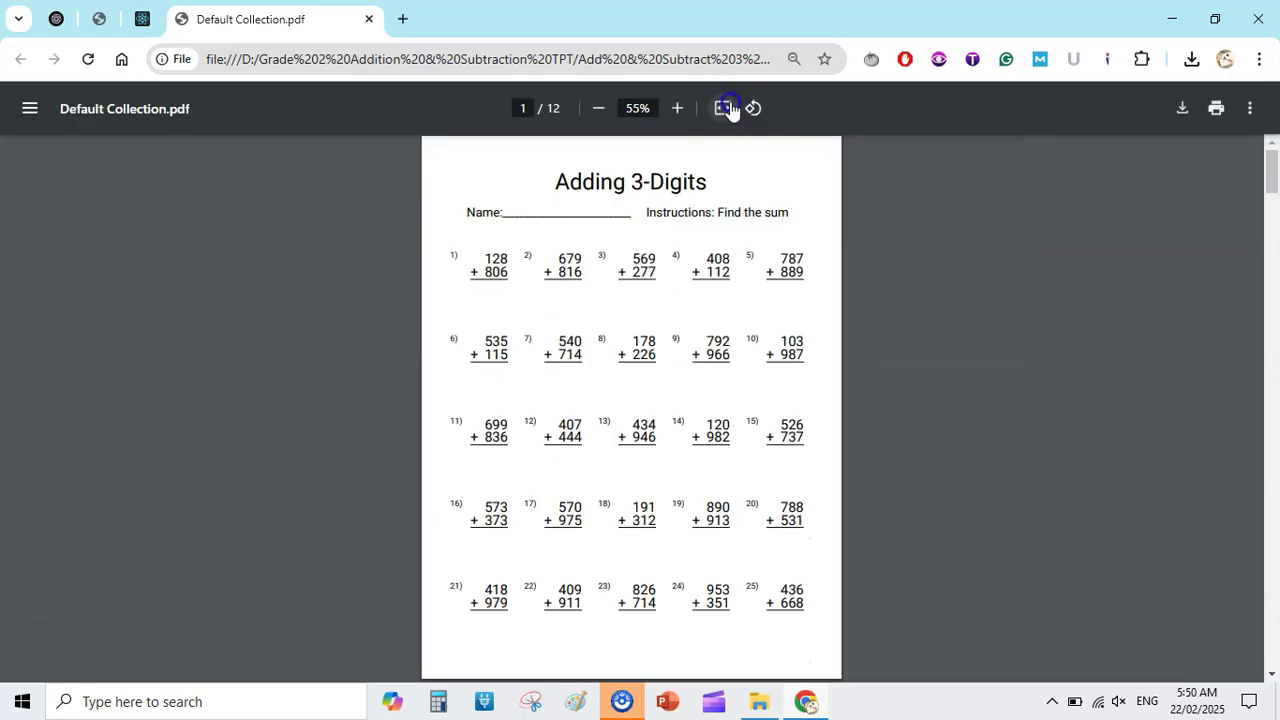
left_click(725, 108)
left_click(596, 110)
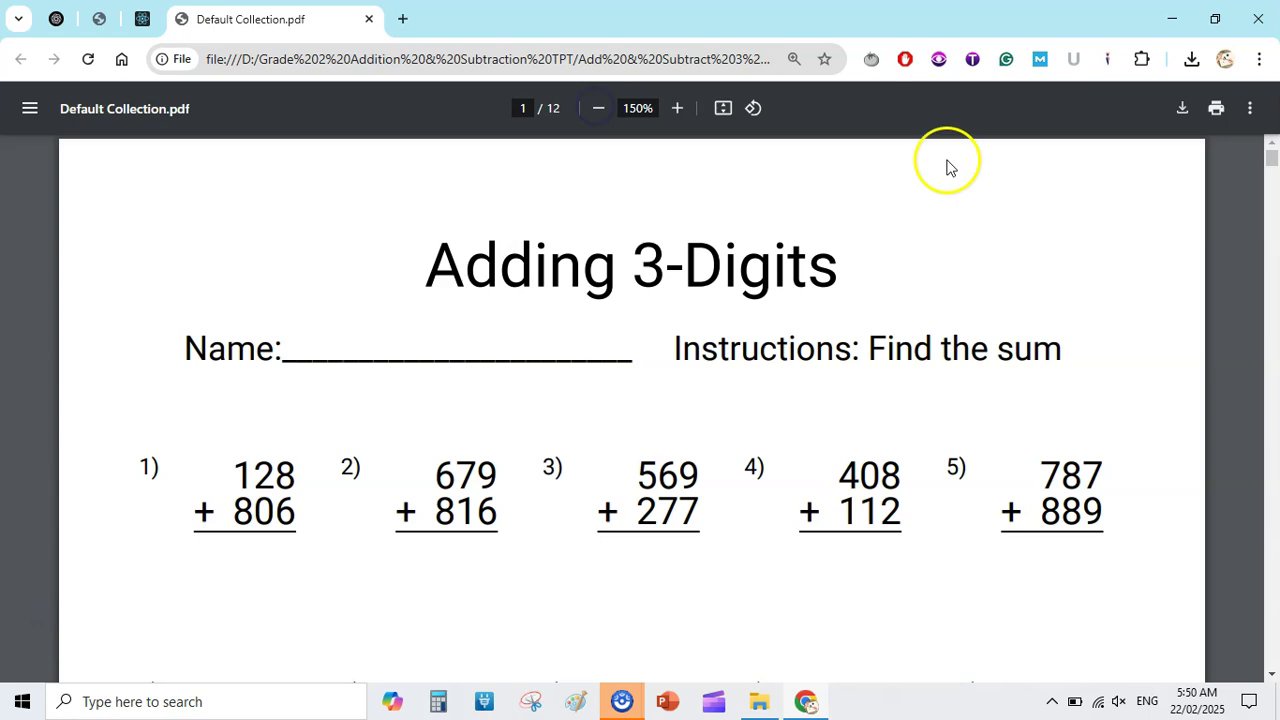
mouse_move(1272, 160)
left_mouse_down()
mouse_move(1272, 182)
mouse_move(1272, 148)
left_mouse_up()
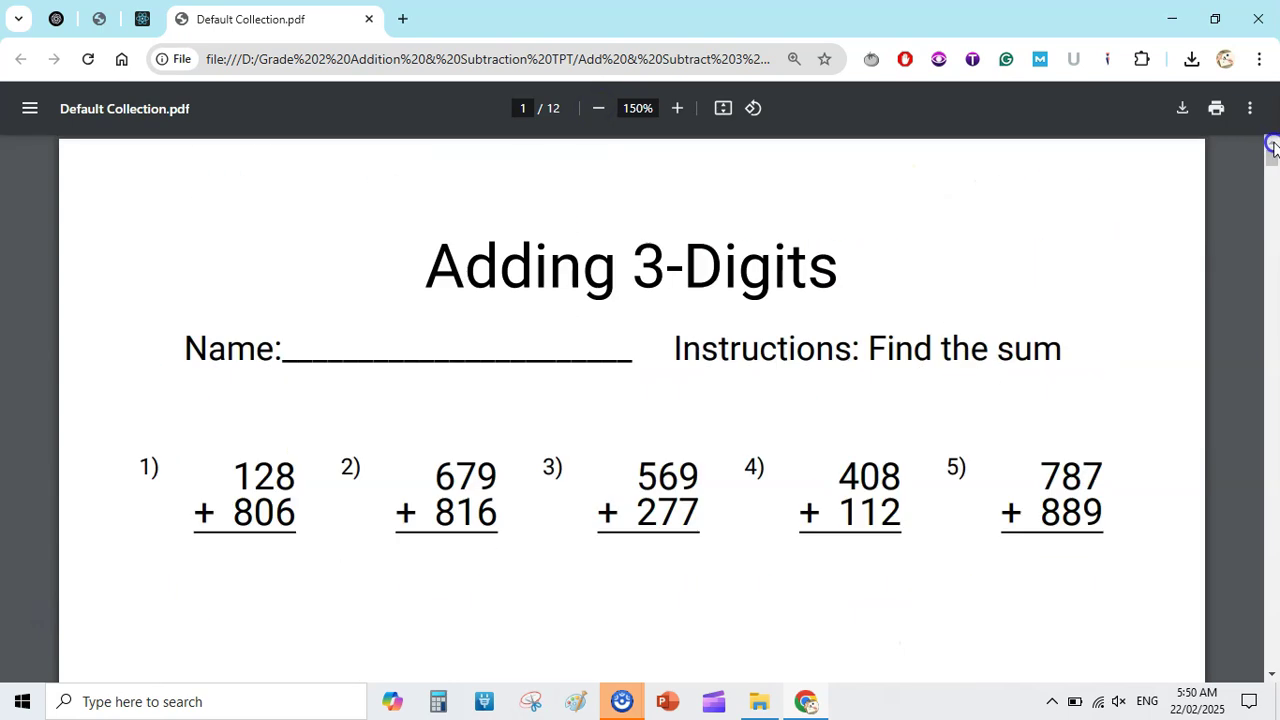
left_click(103, 19)
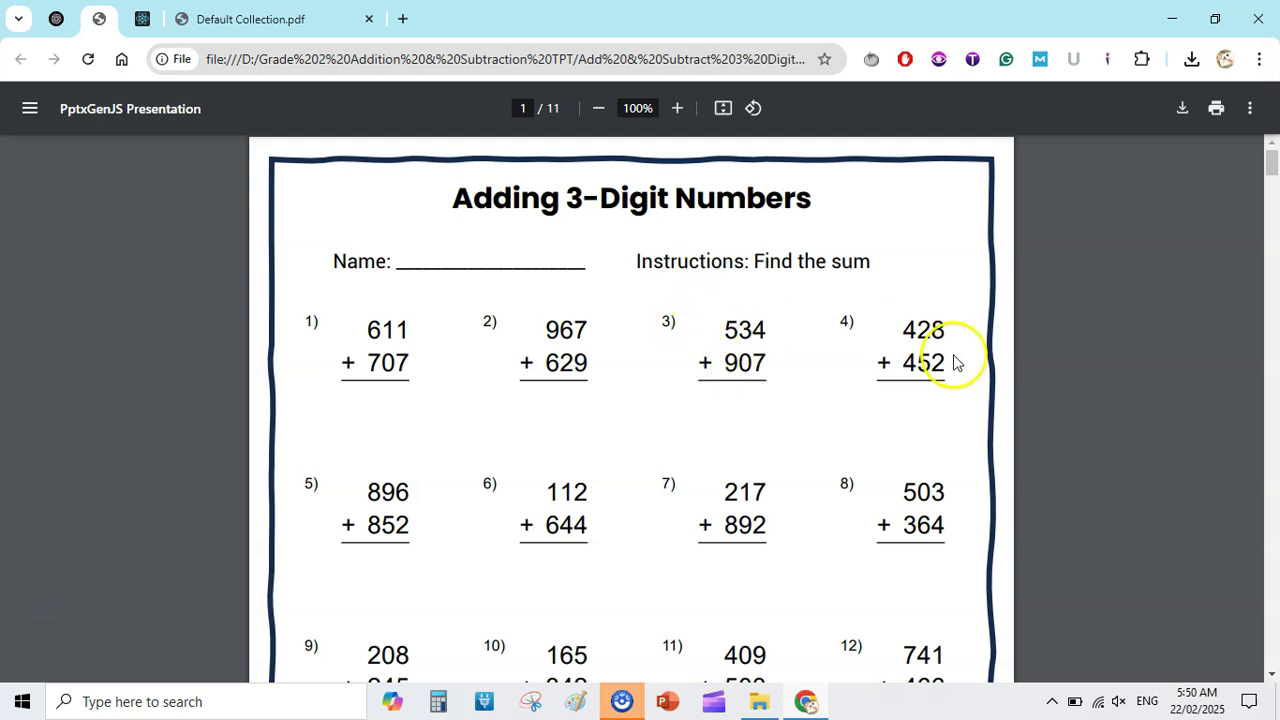
Step: Return to the collection editor and delete Page 2
left_click(142, 19)
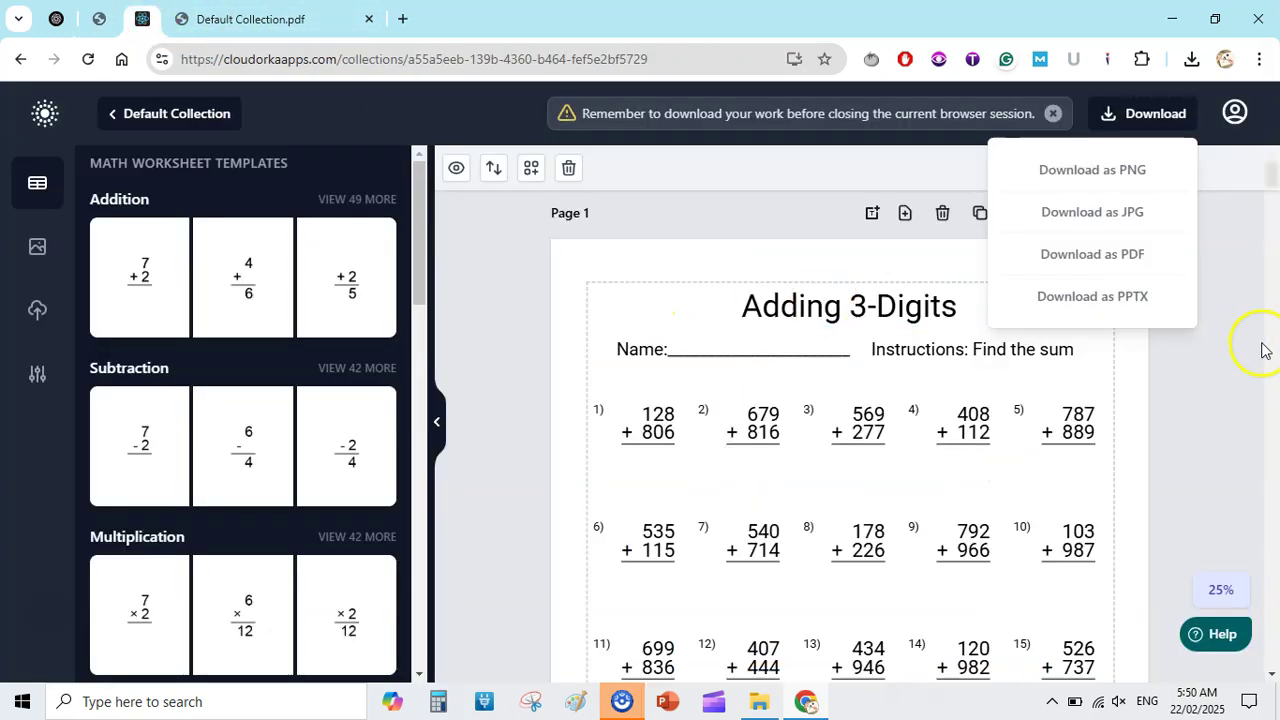
left_click(1274, 228)
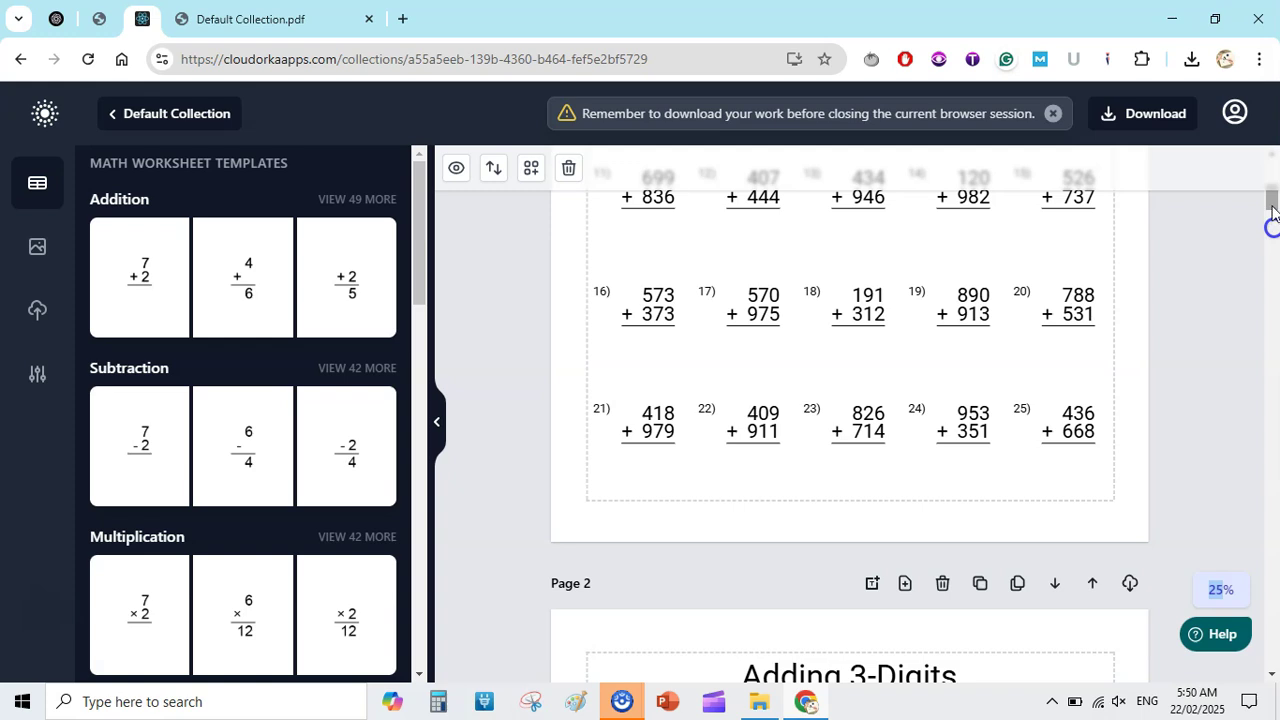
left_click_drag(1271, 207, 1271, 214)
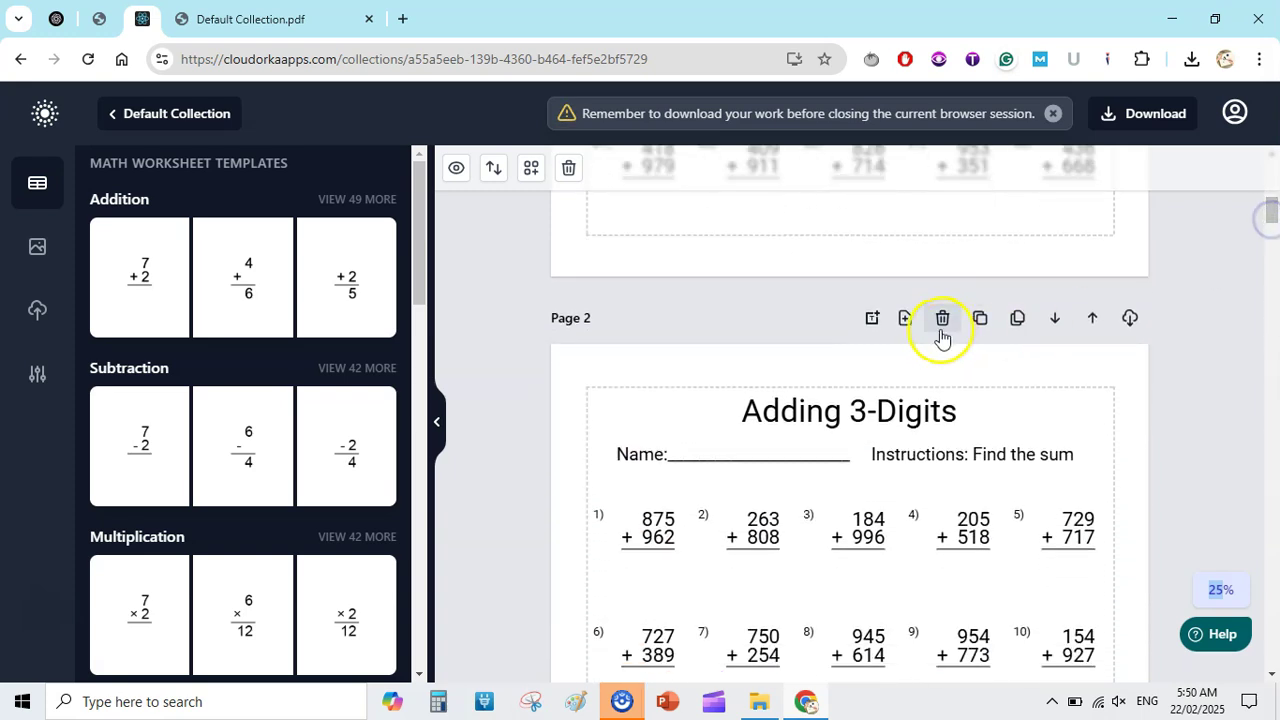
left_click(940, 322)
Step: Set the problem grid's cell padding top/bottom and divider bottom padding to 20, and update the worksheet
left_click(940, 325)
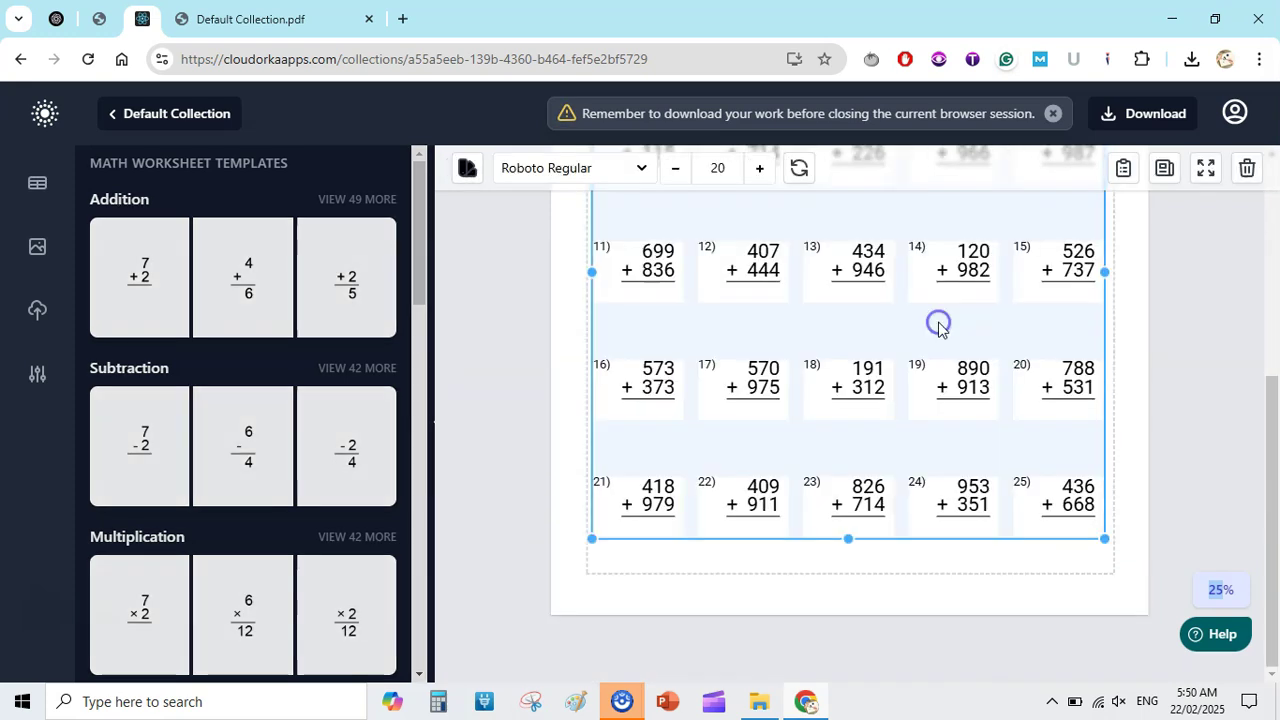
mouse_move(1257, 543)
left_mouse_down()
mouse_move(1265, 371)
mouse_move(1264, 386)
left_mouse_up()
left_click(629, 340)
left_click_drag(419, 238, 418, 605)
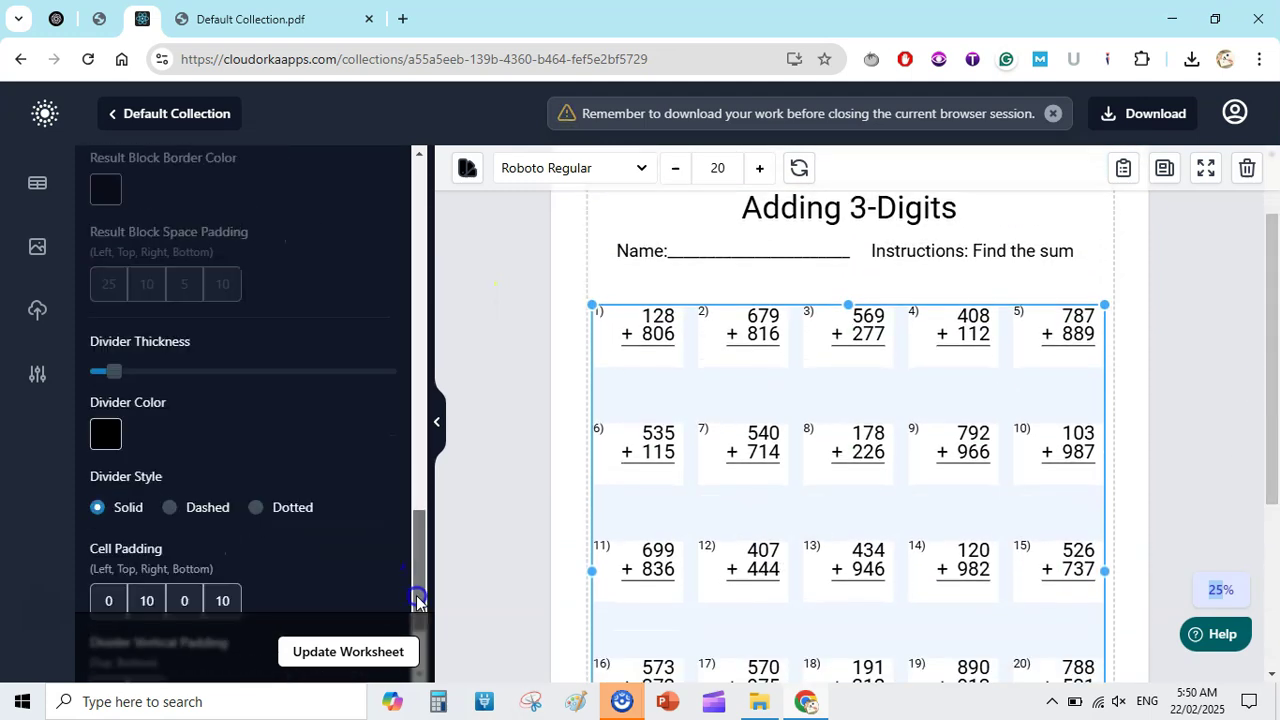
left_click(145, 447)
type("20")
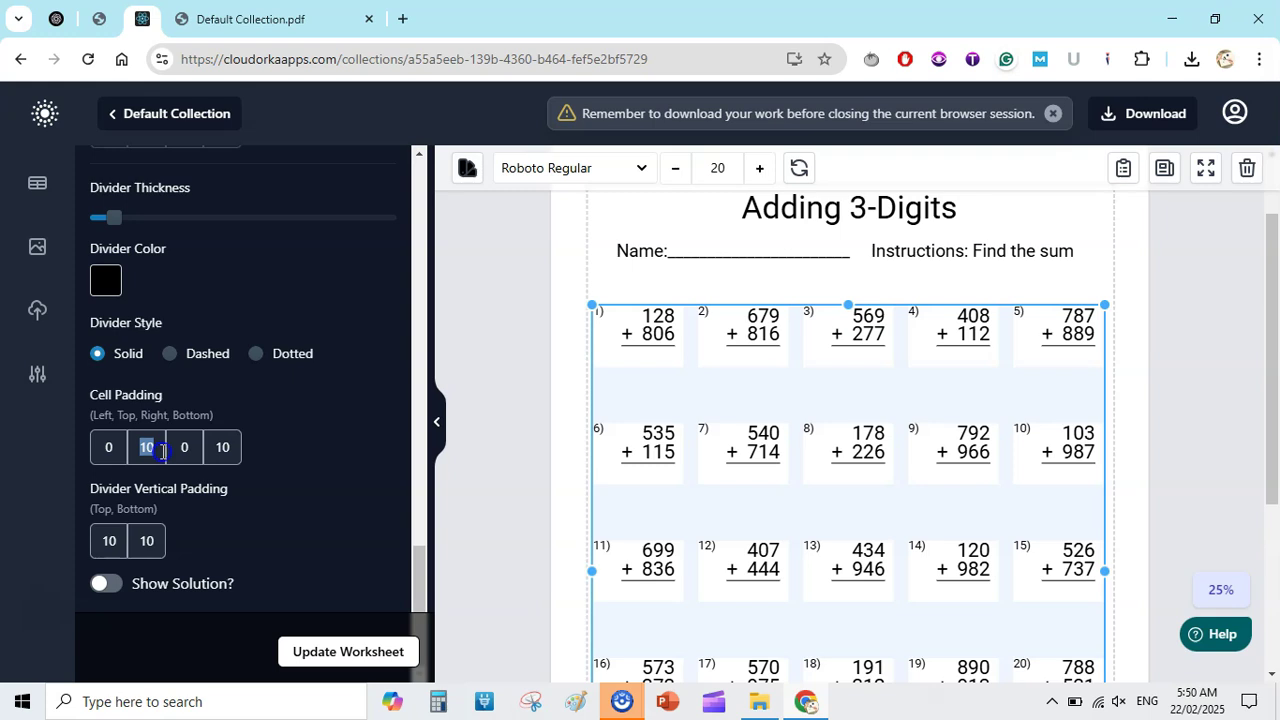
double_click(216, 446)
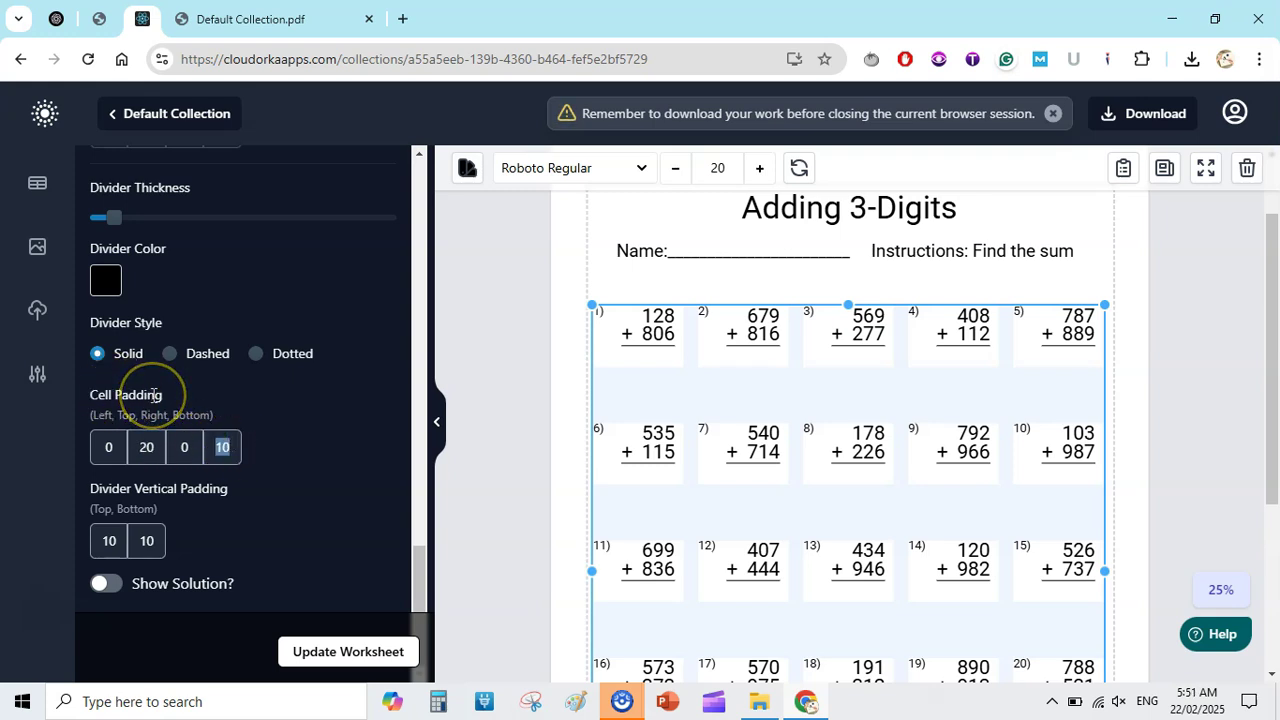
type("20")
left_click(141, 540)
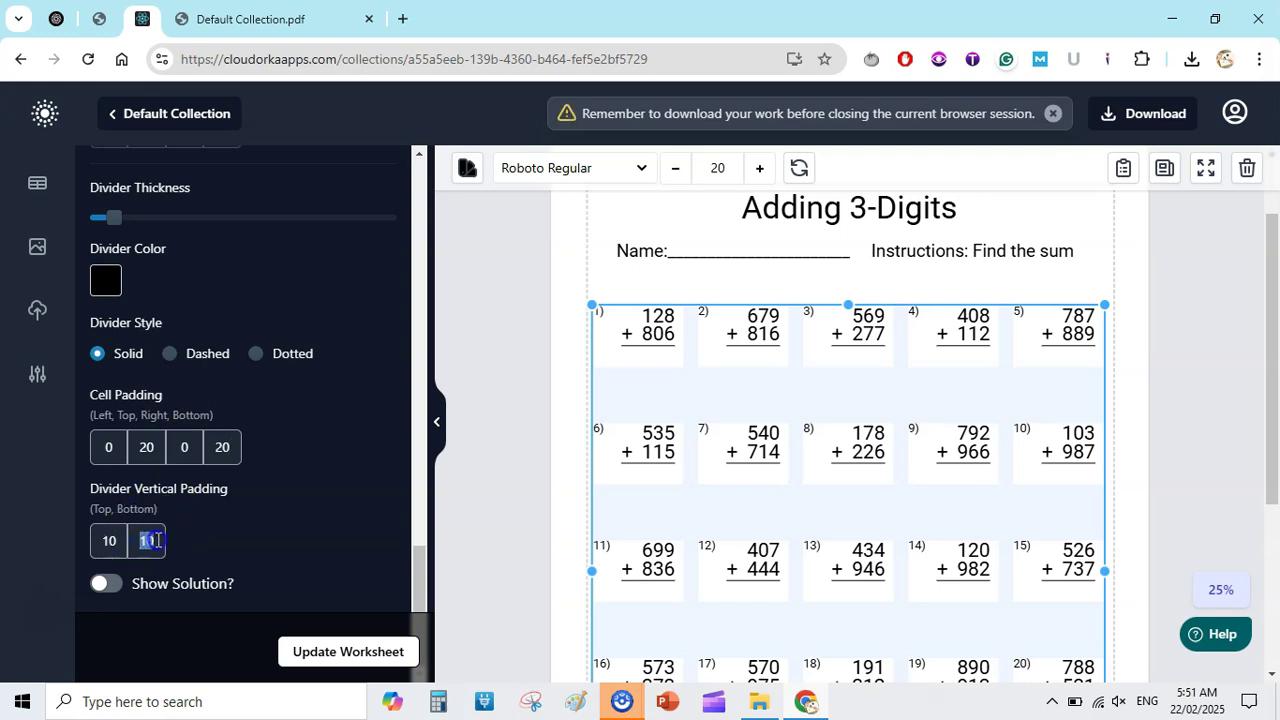
left_click(331, 647)
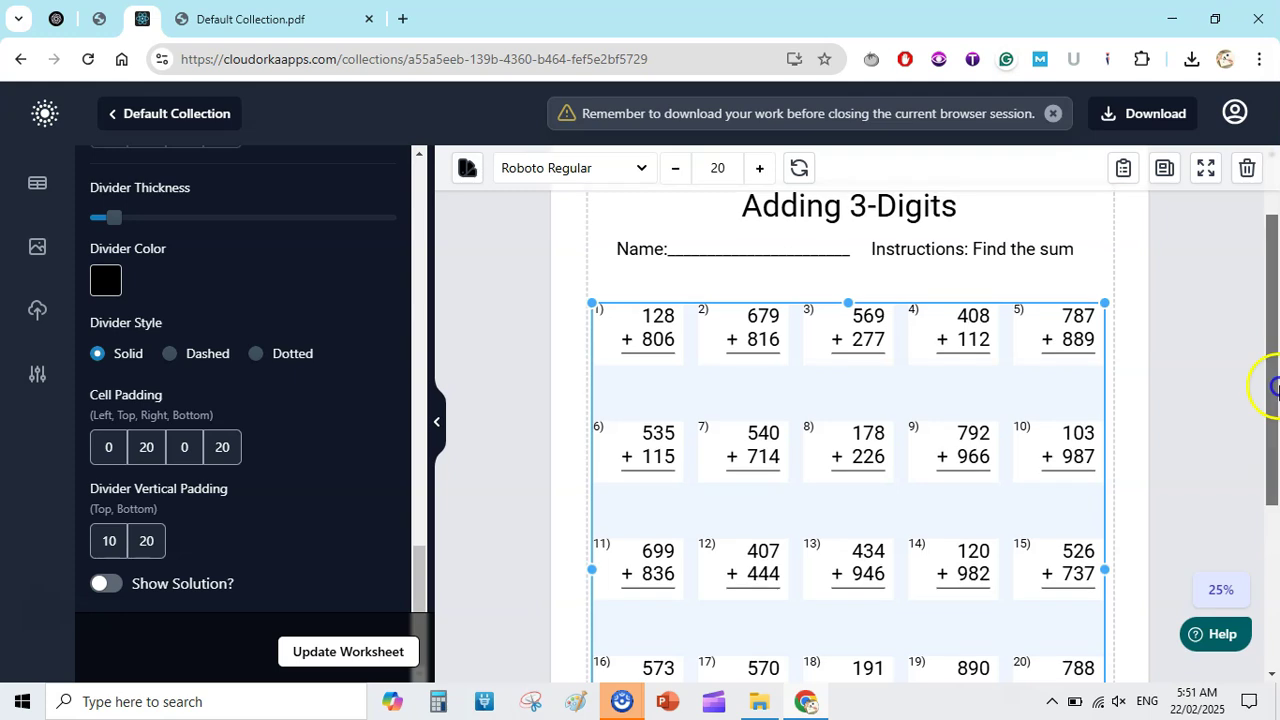
Step: Deselect the grid and clone the re-spaced page with fresh problems
scroll(1260, 386, "down", 3)
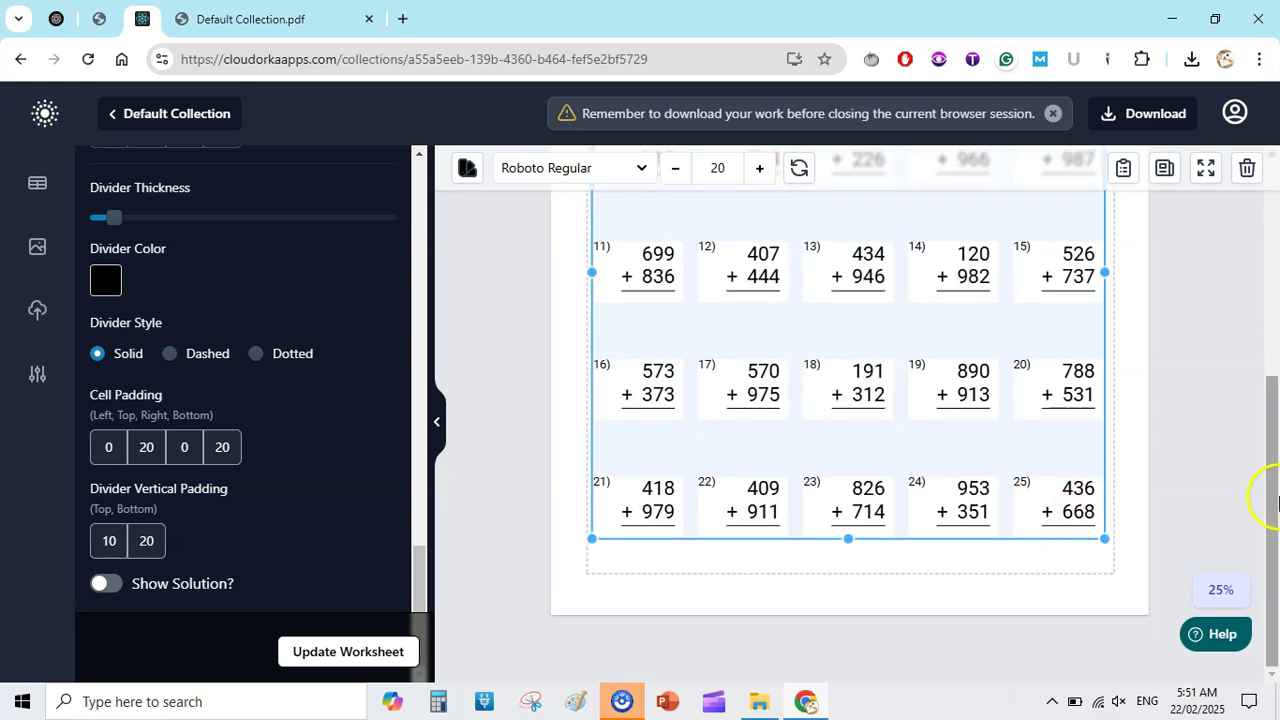
left_click_drag(1266, 500, 1186, 354)
left_click(1186, 354)
left_click(1058, 207)
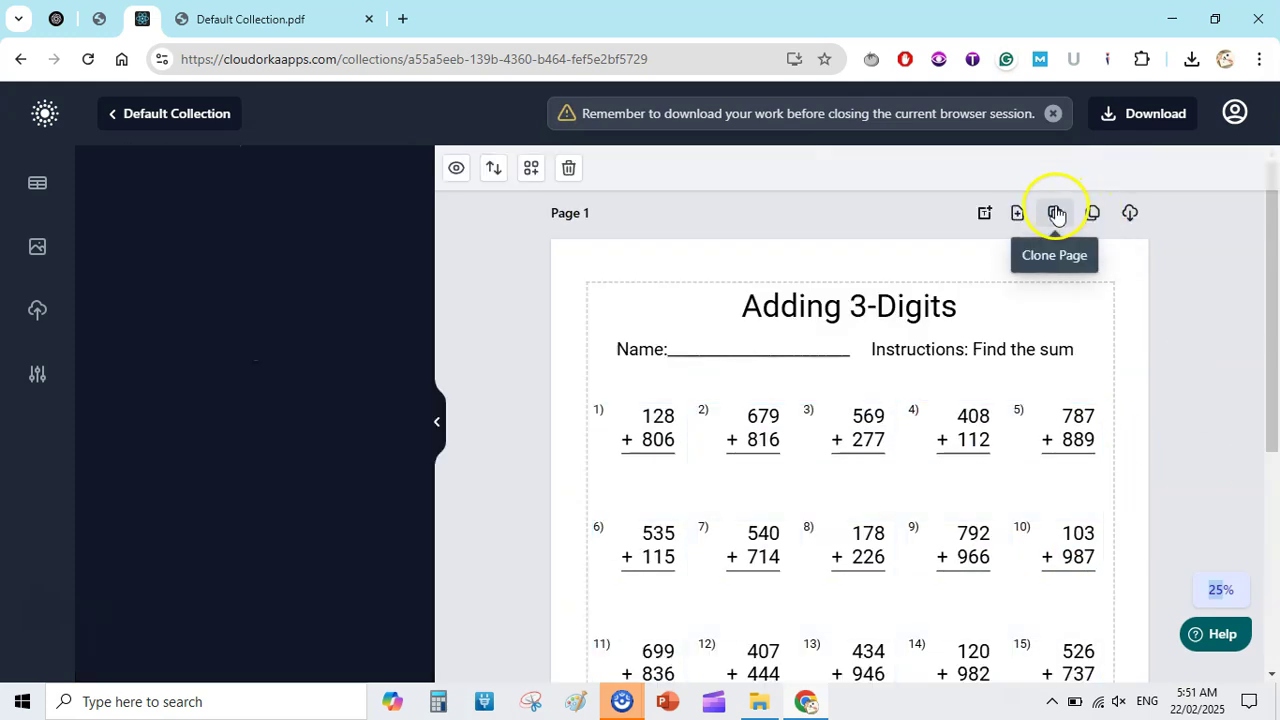
Step: Fit whole pages in view and clone the page five more times up to Page 10
left_click(1221, 590)
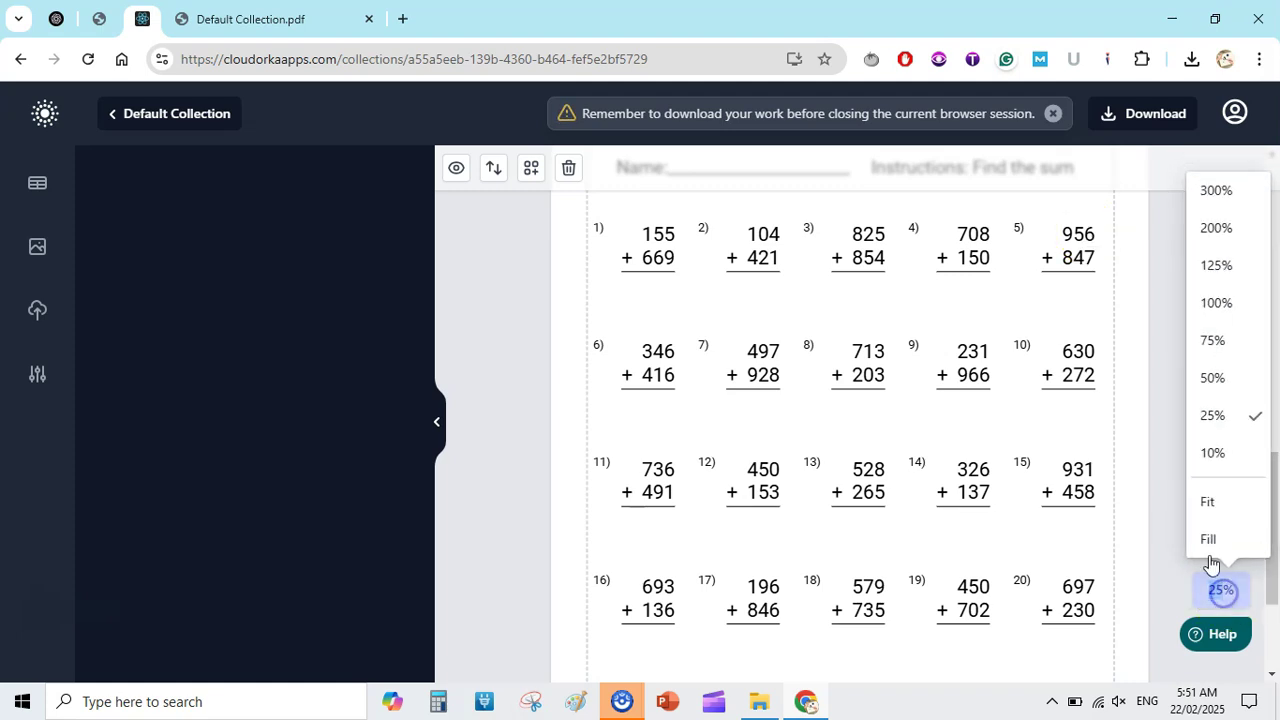
left_click(1209, 493)
left_click(895, 248)
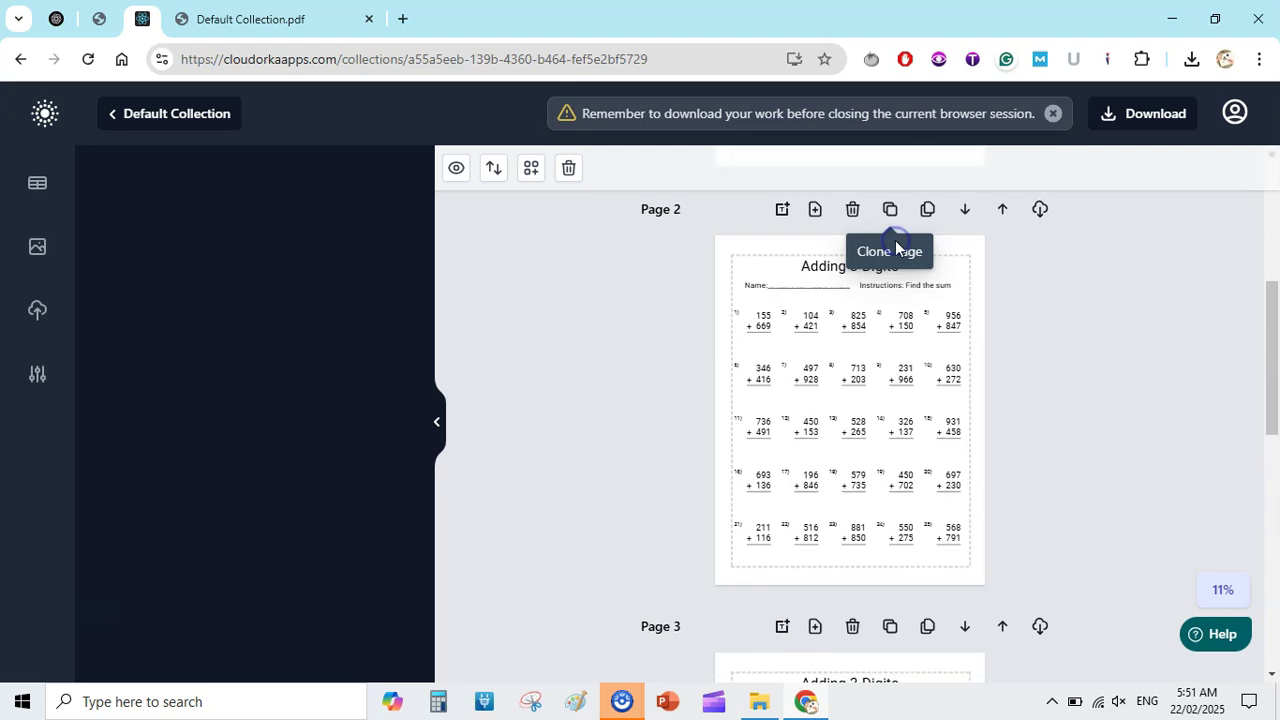
left_click(895, 248)
left_click(895, 248)
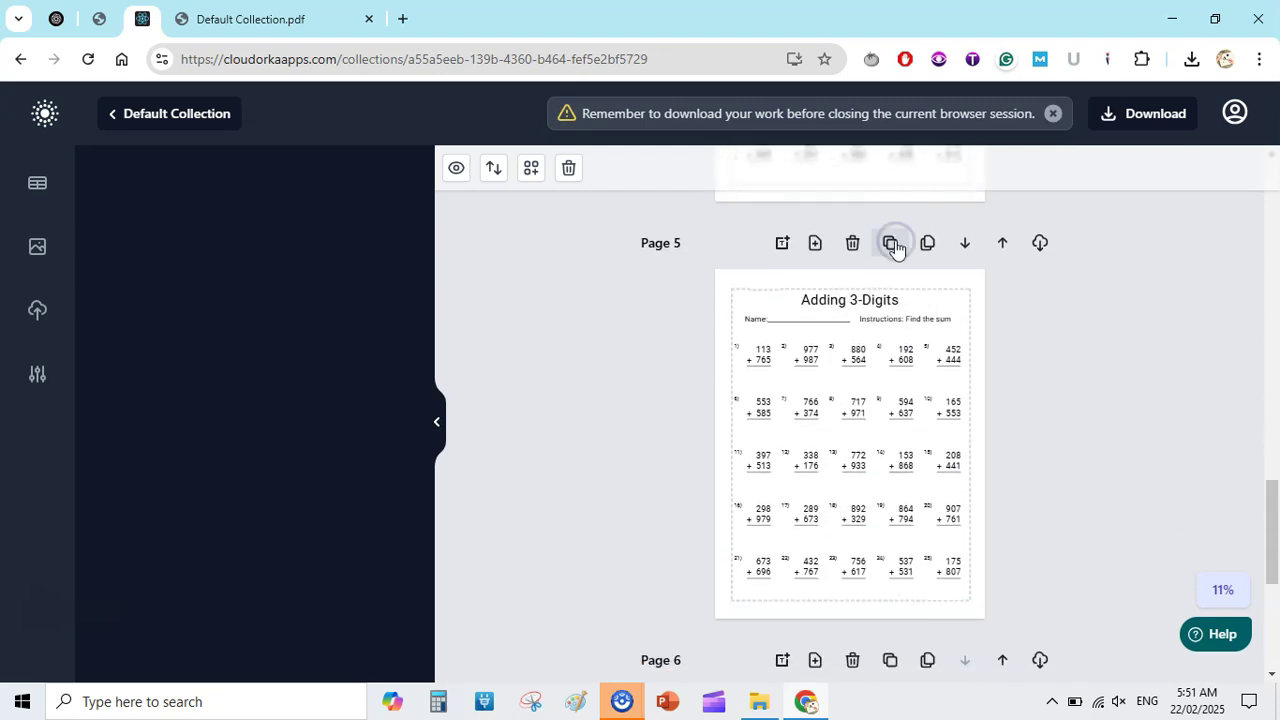
left_click(895, 248)
left_click(895, 248)
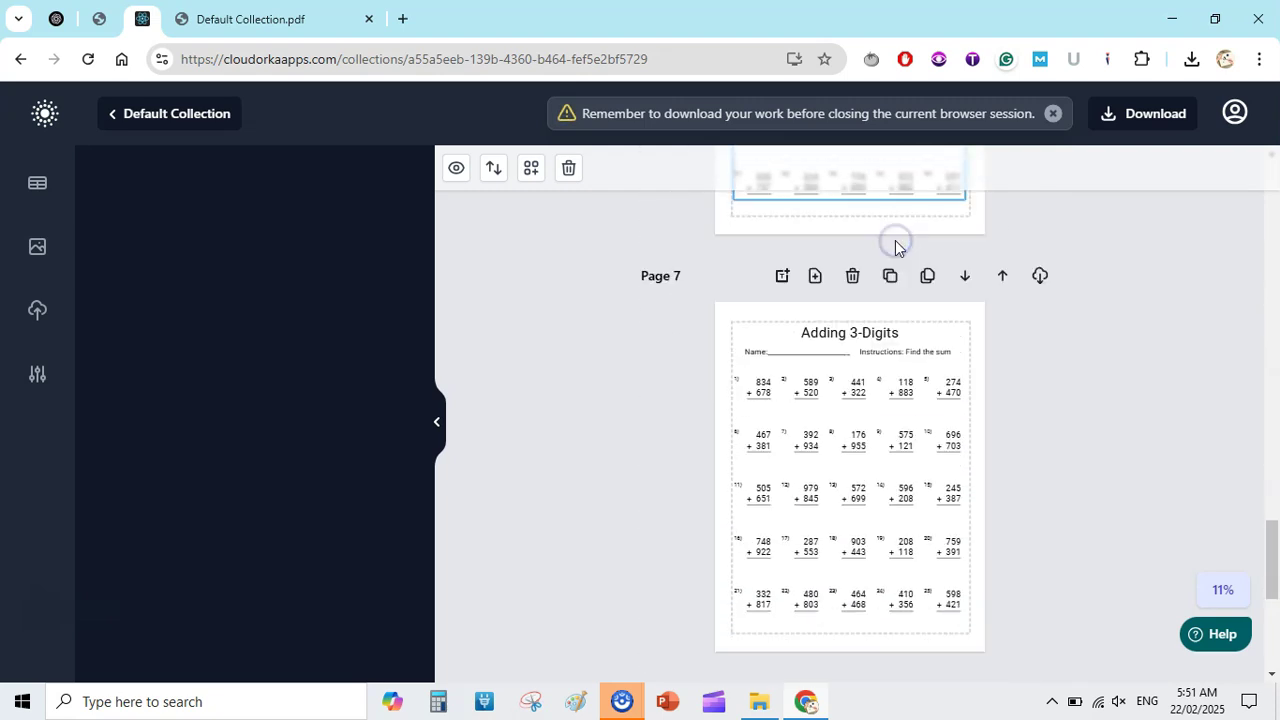
left_click_drag(1272, 520, 1275, 637)
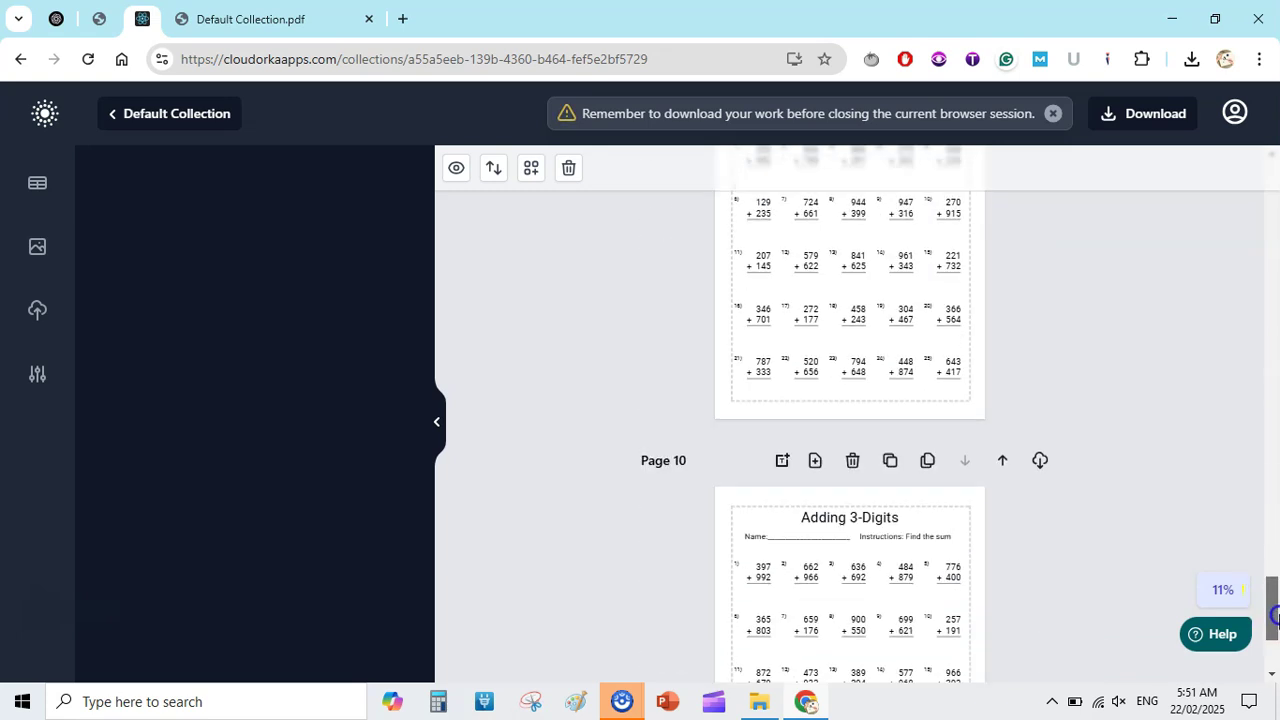
left_click(1221, 591)
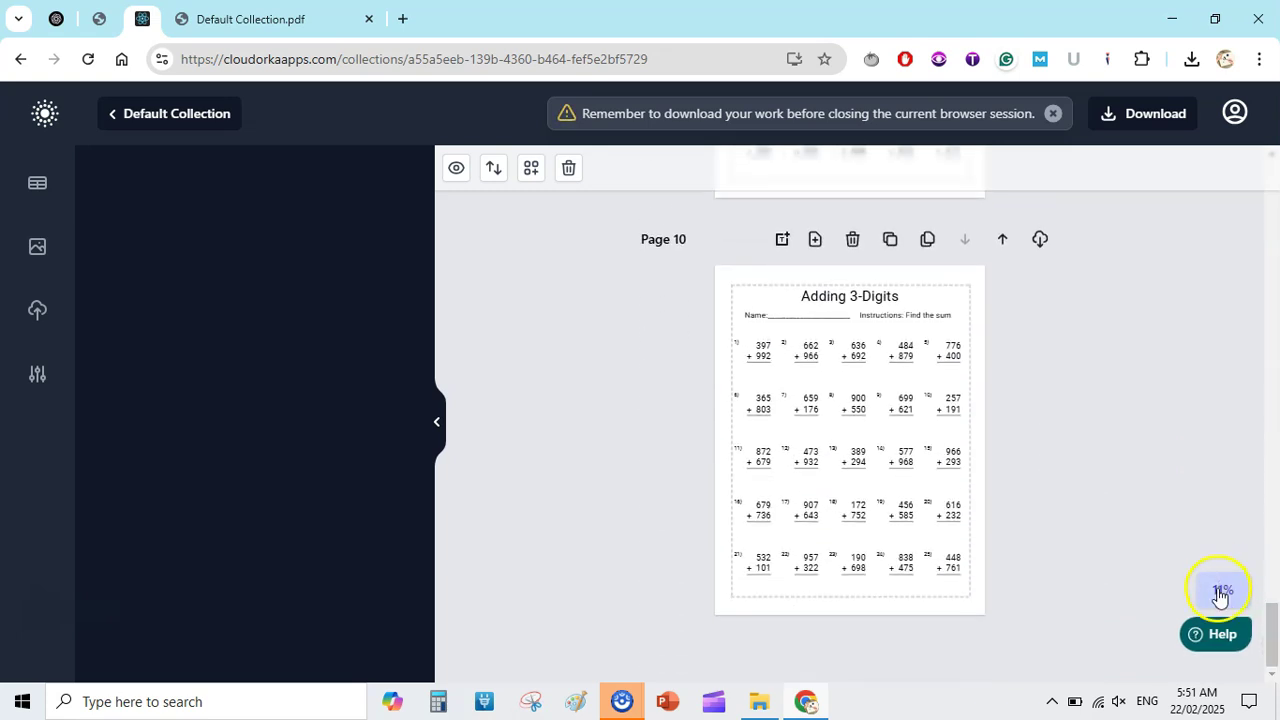
Step: Generate the answer key and save the set as Default Collection (1).pdf in the Add & Subtract 3 Digits folder
left_click(666, 502)
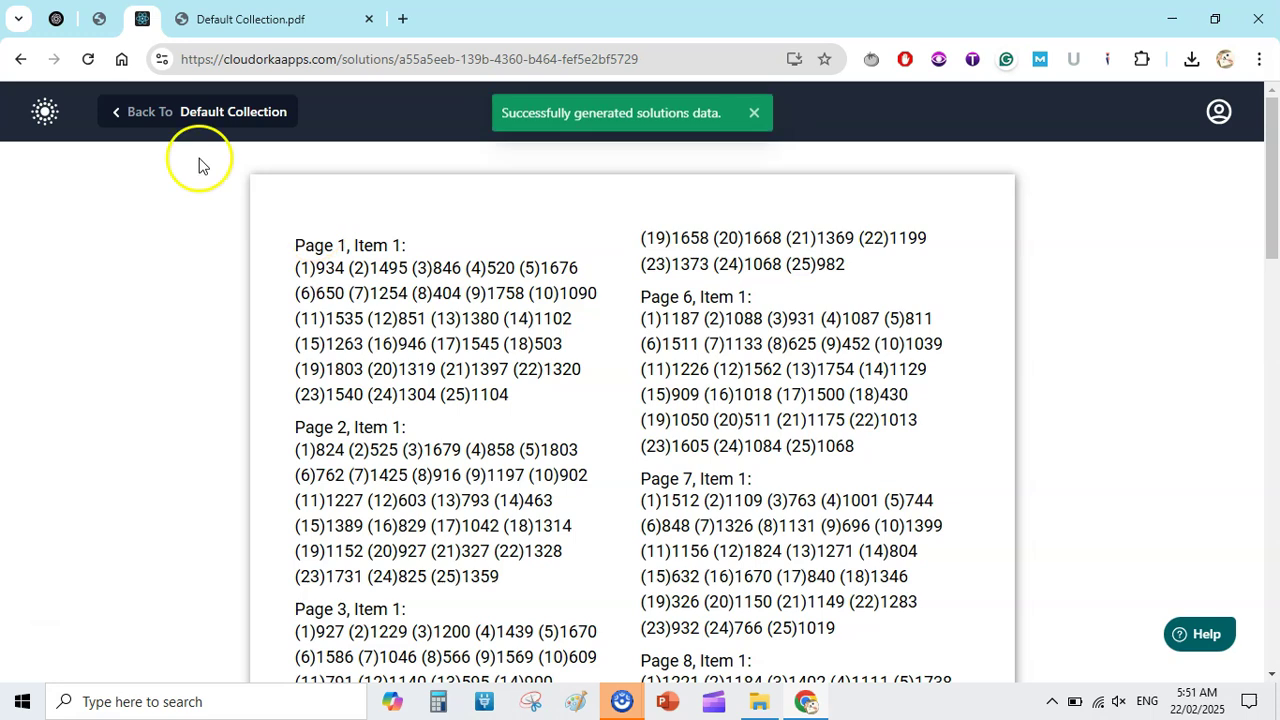
left_click(132, 112)
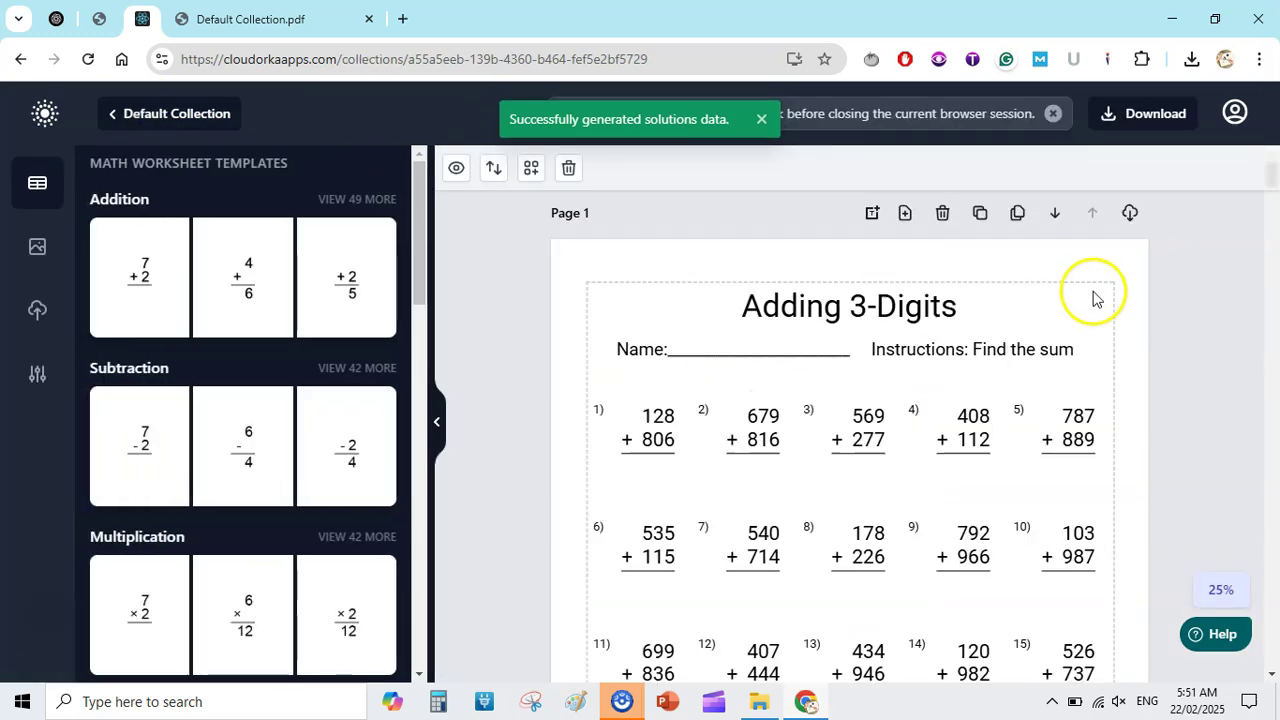
left_click(1143, 117)
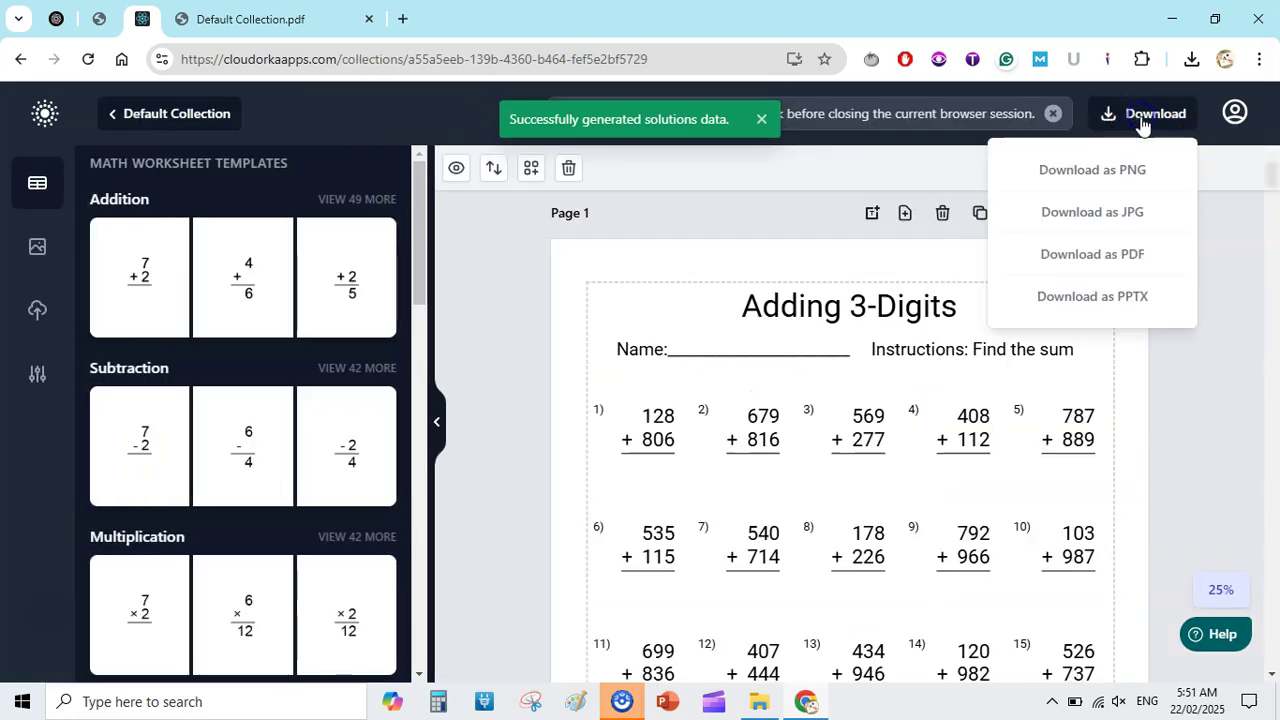
left_click(1117, 256)
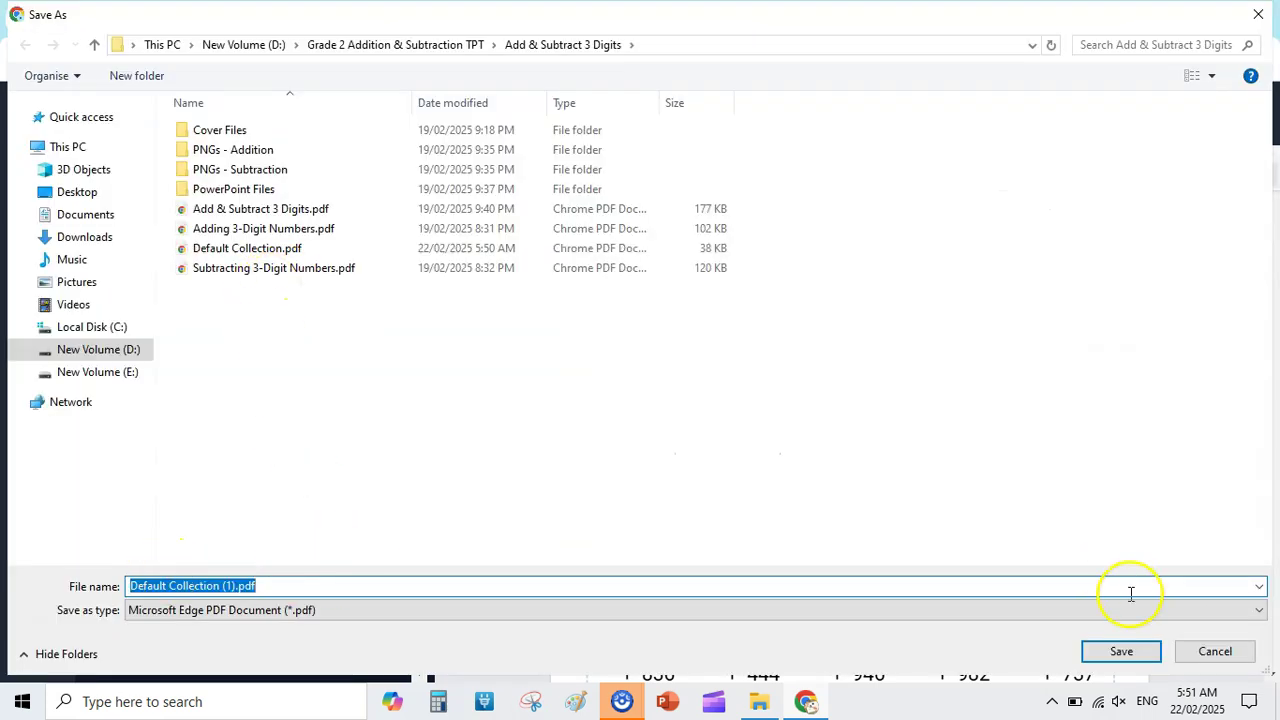
left_click(1114, 651)
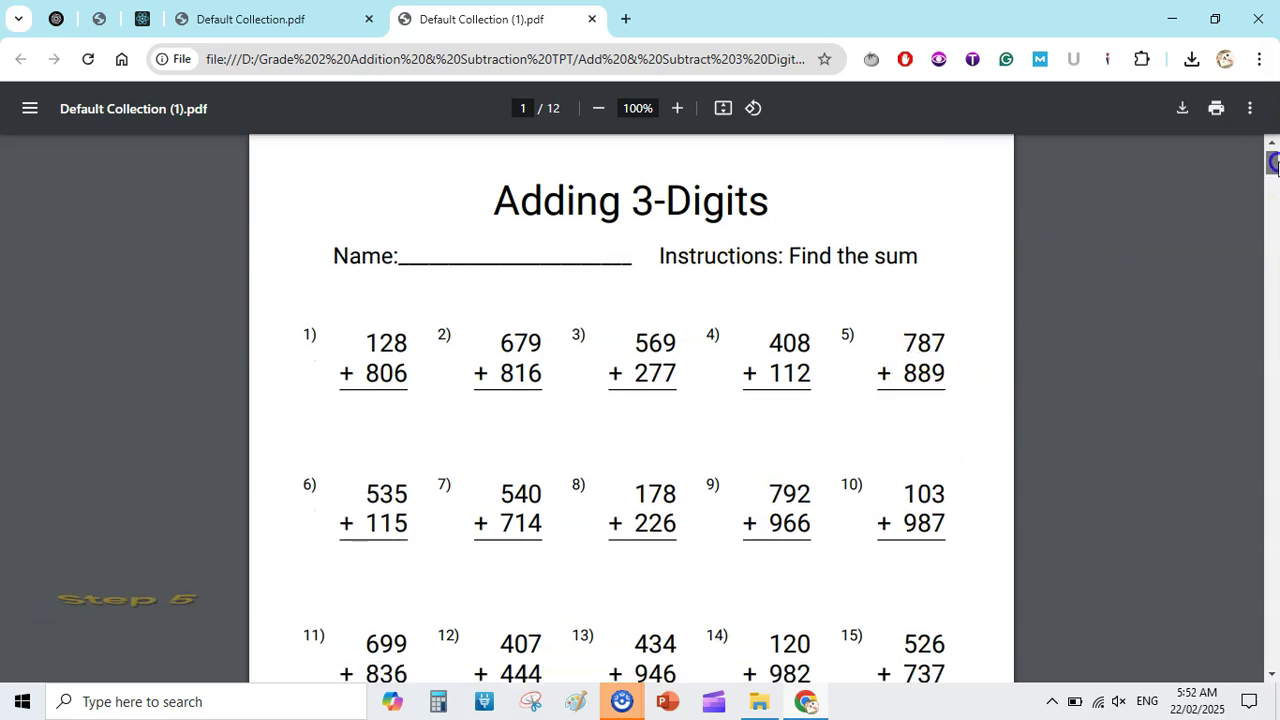
Step: Scroll the new 12-page PDF, then switch to the earlier bordered Adding 3-Digit Numbers PDF
scroll(1273, 160, "down", 3)
scroll(1273, 160, "up", 3)
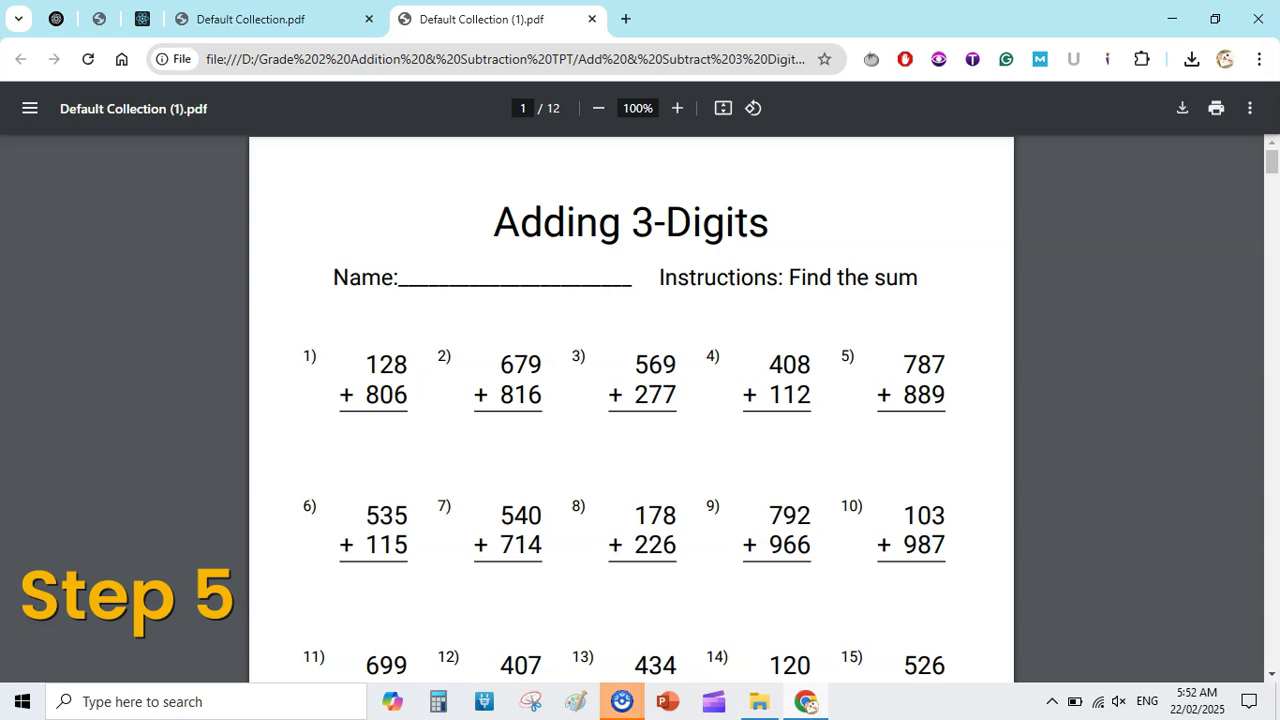
left_click(144, 18)
left_click(104, 19)
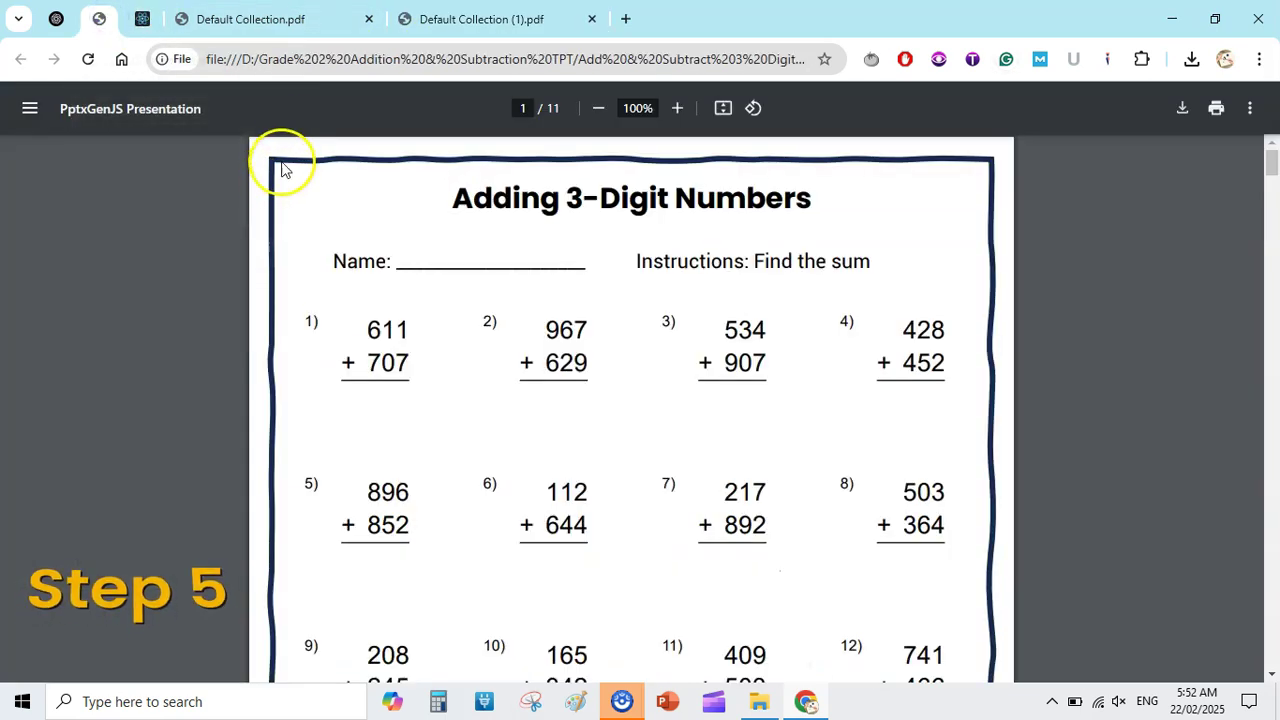
Step: Open Adding 3-Digit Numbers.pptx from the PowerPoint Files folder via File Explorer
left_click(757, 703)
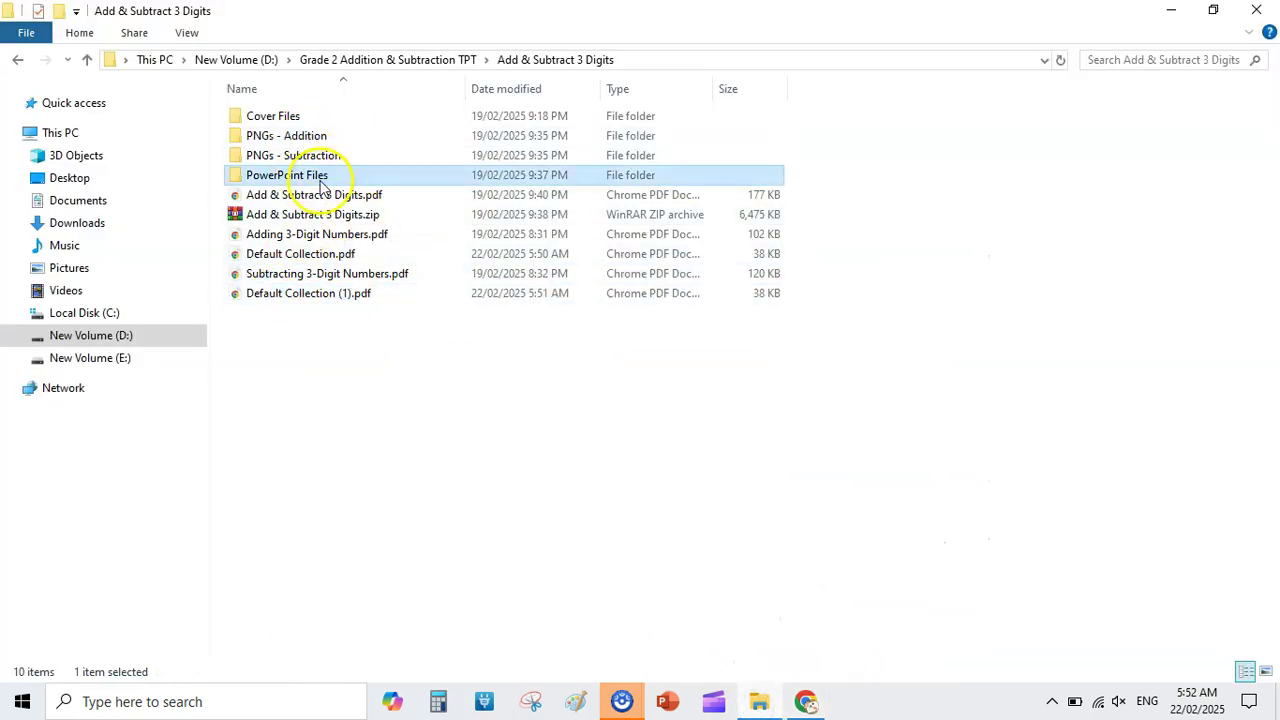
double_click(318, 176)
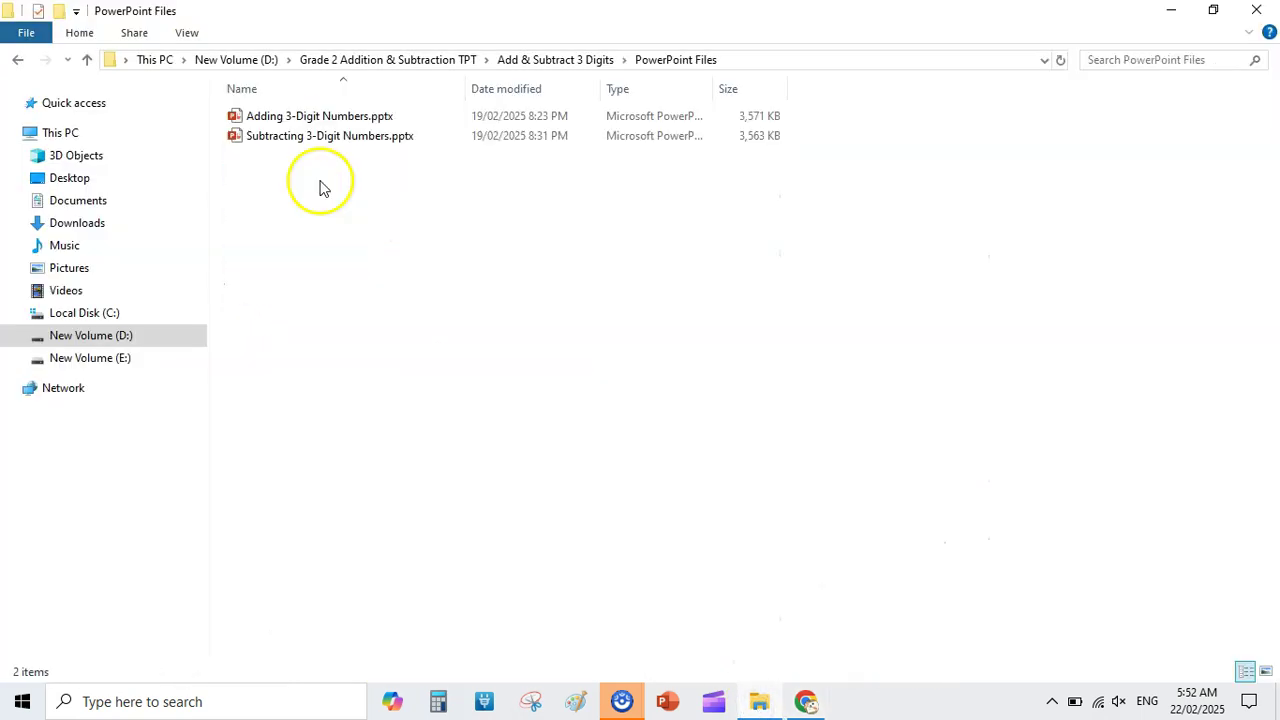
double_click(360, 118)
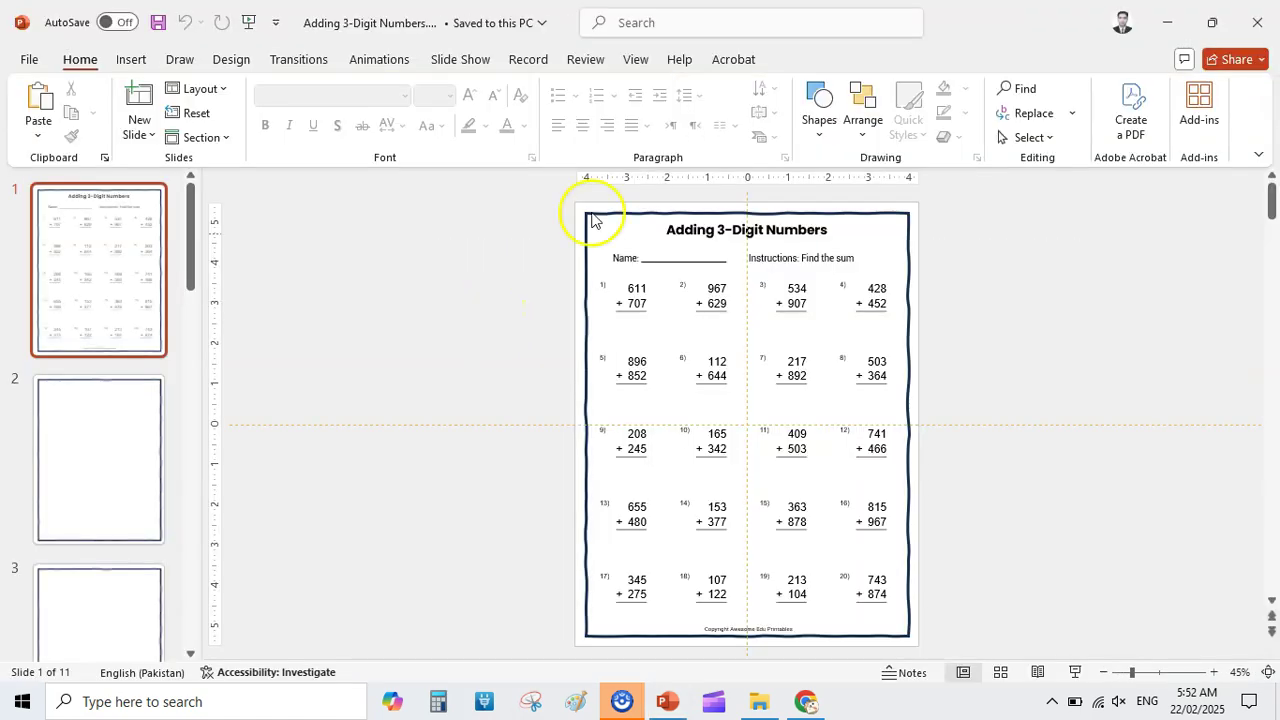
Step: Switch to Slide Master view and delete the old wavy border from the layout
left_click(640, 60)
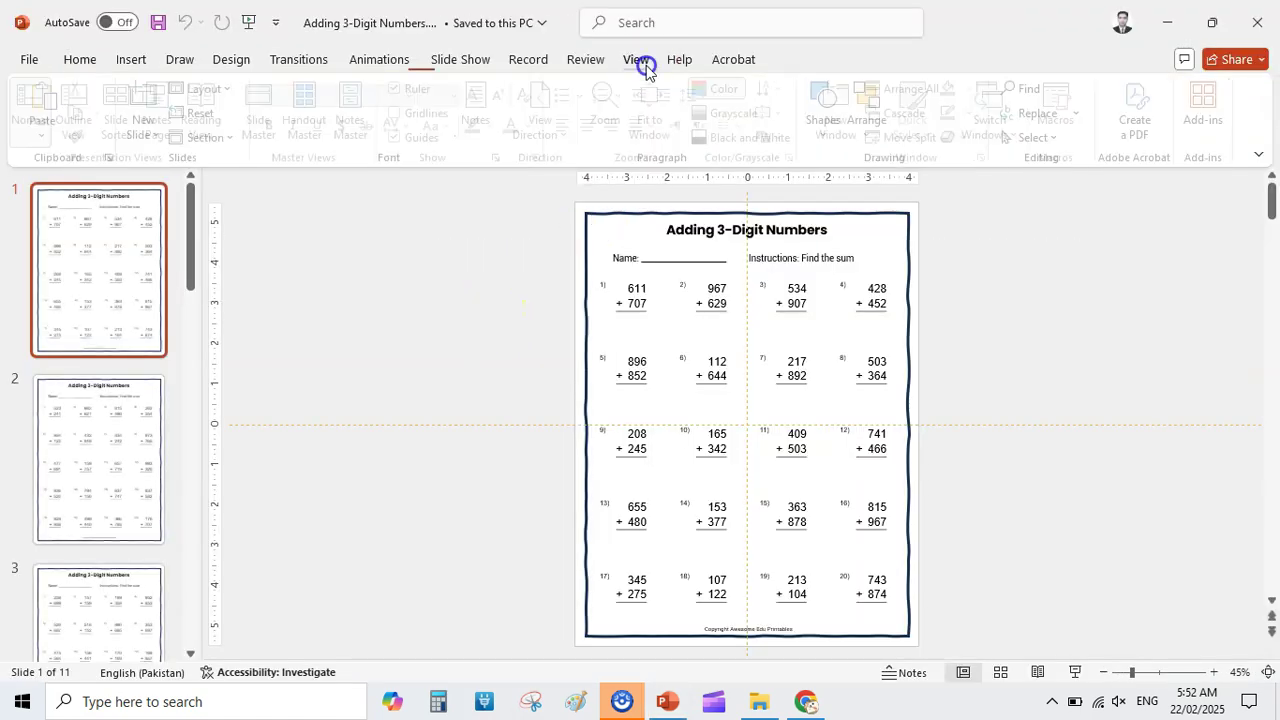
left_click(260, 112)
left_click(587, 253)
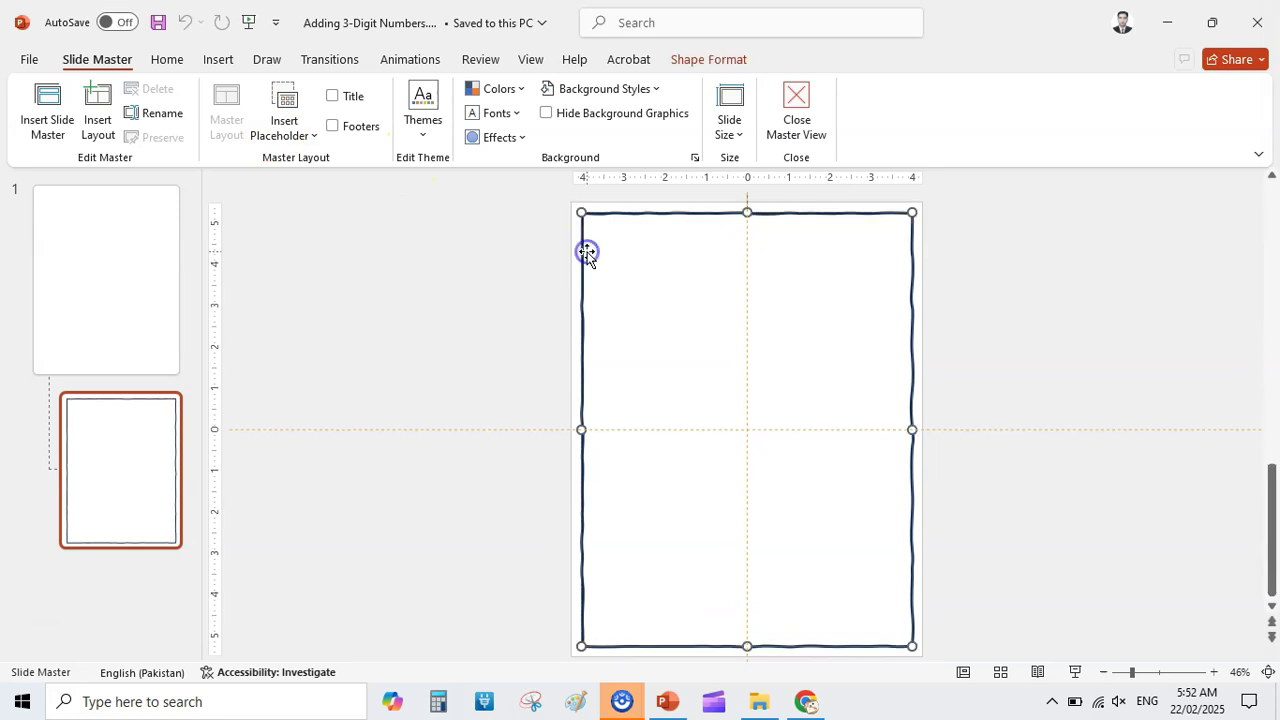
left_click_drag(587, 253, 606, 254)
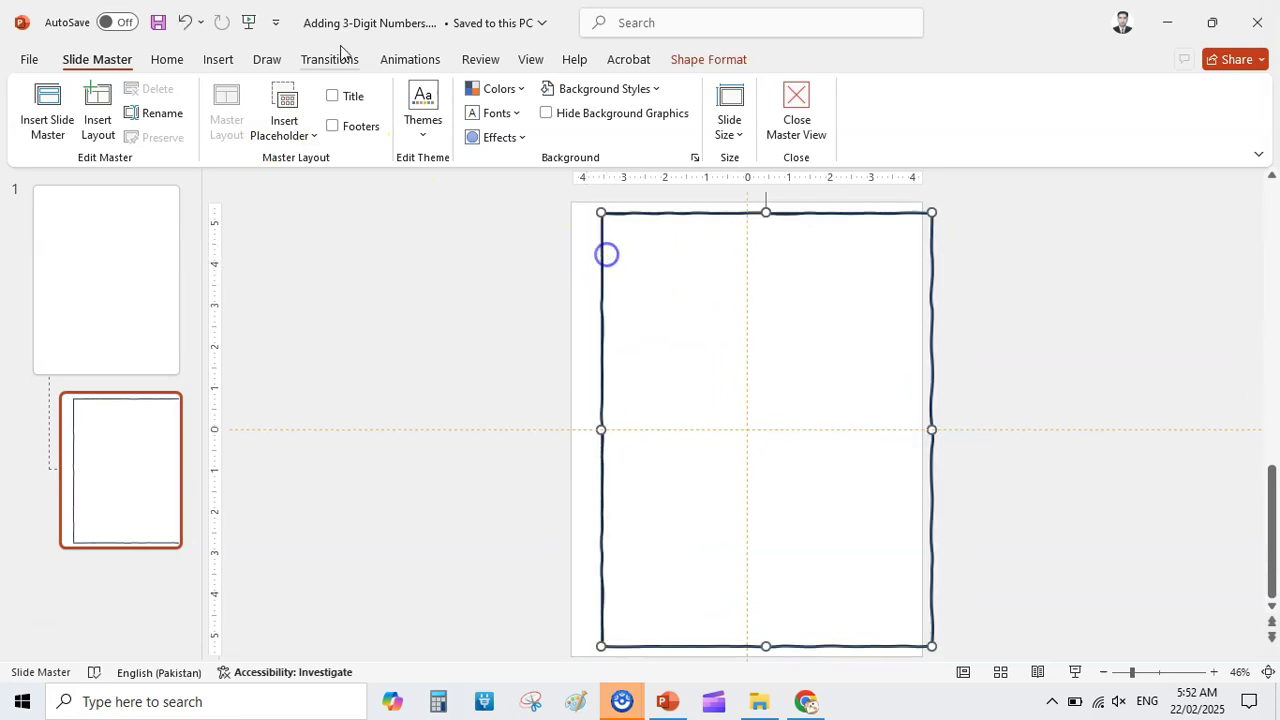
key("Delete")
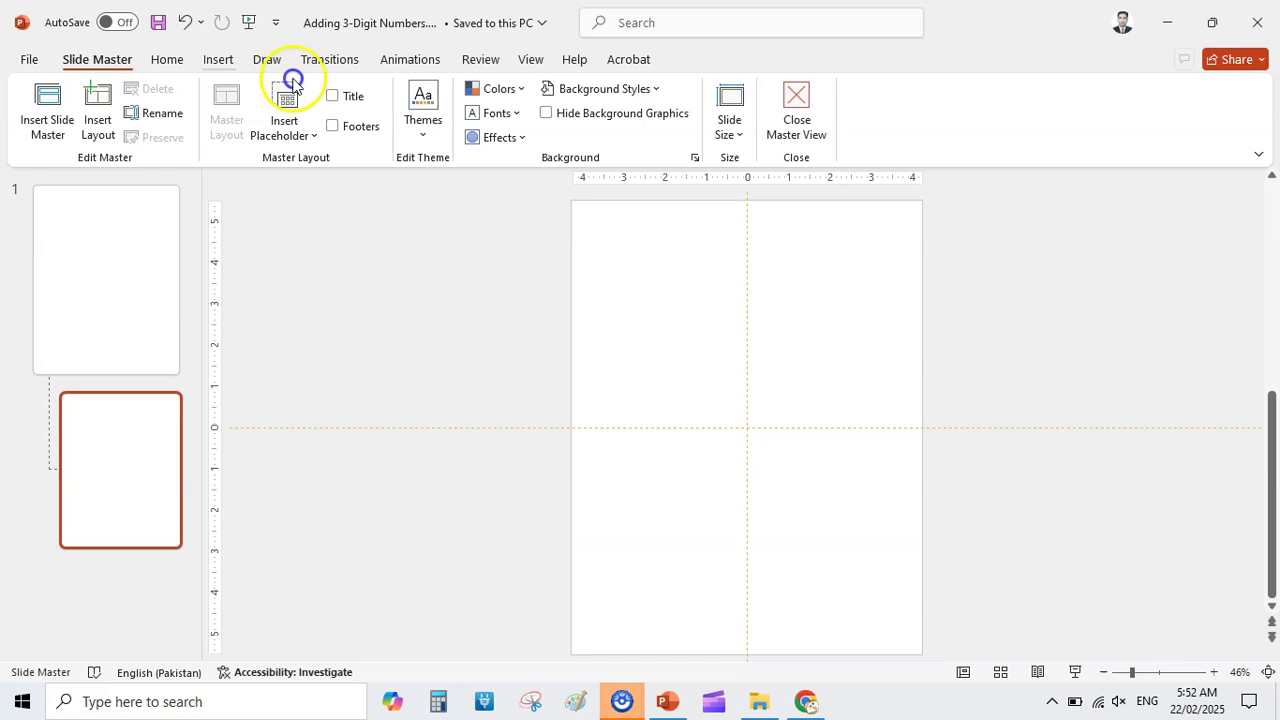
Step: Draw a rectangle over the layout and size it 10.5 by 8 inches
left_click(218, 59)
left_click(309, 128)
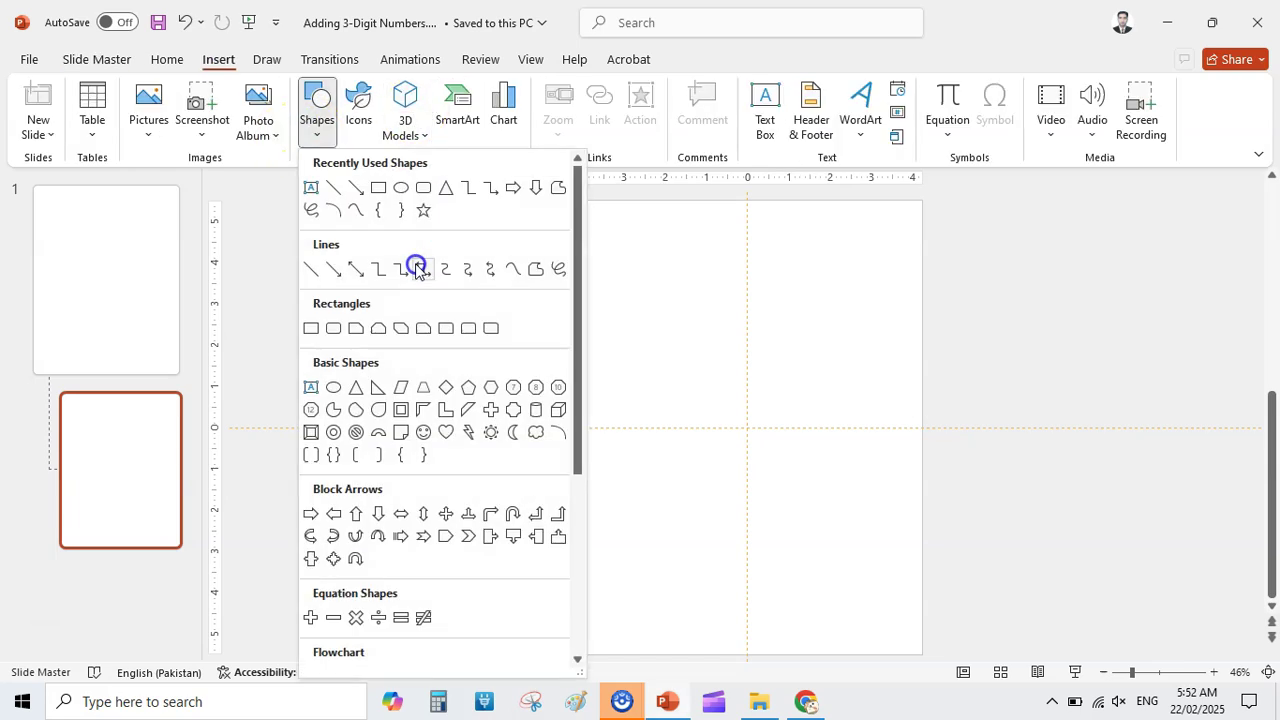
left_click(378, 188)
left_click_drag(586, 207, 892, 636)
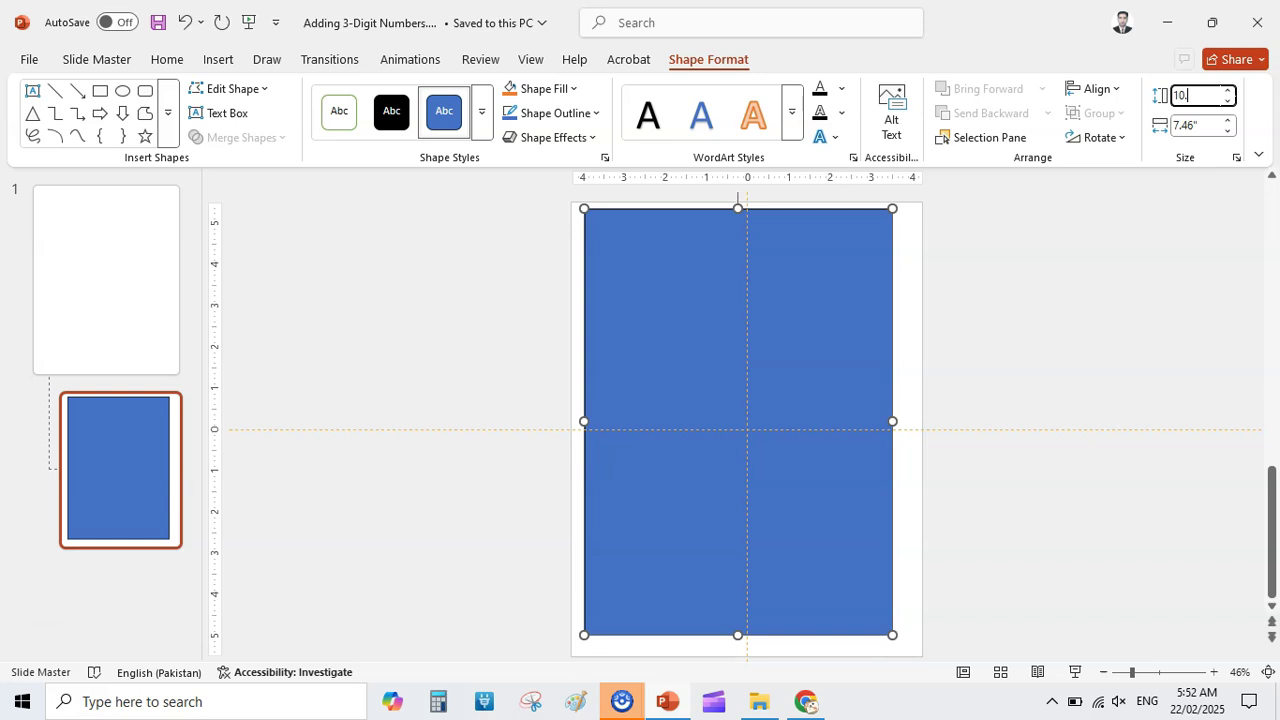
left_click(1212, 125)
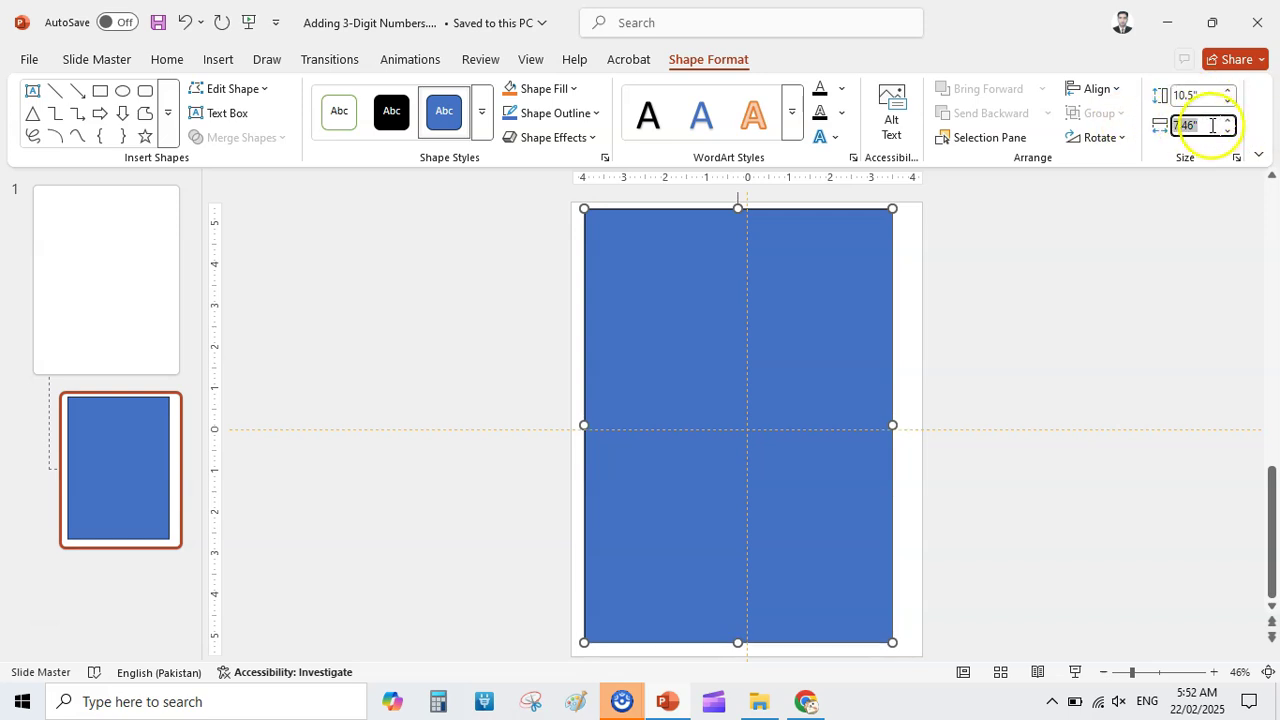
type("8")
left_click(831, 286)
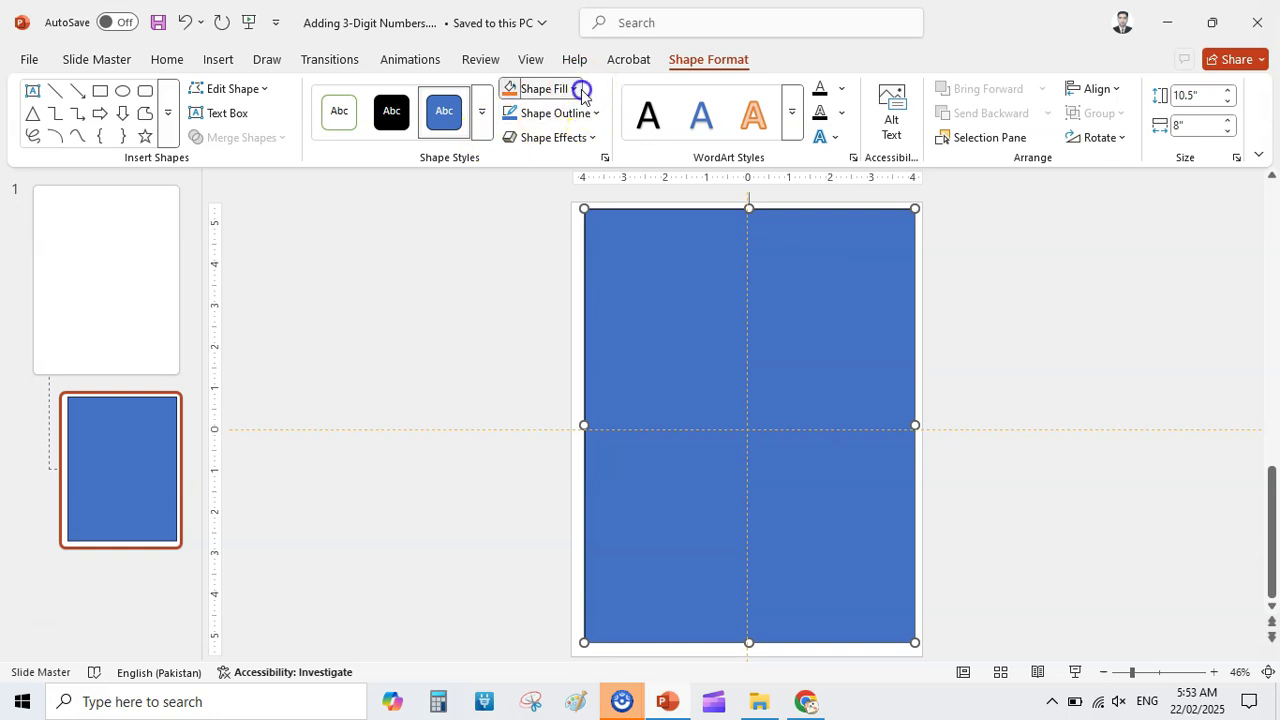
Step: Give the rectangle no fill and a thicker, hand-sketched outline
left_click(576, 89)
left_click(576, 414)
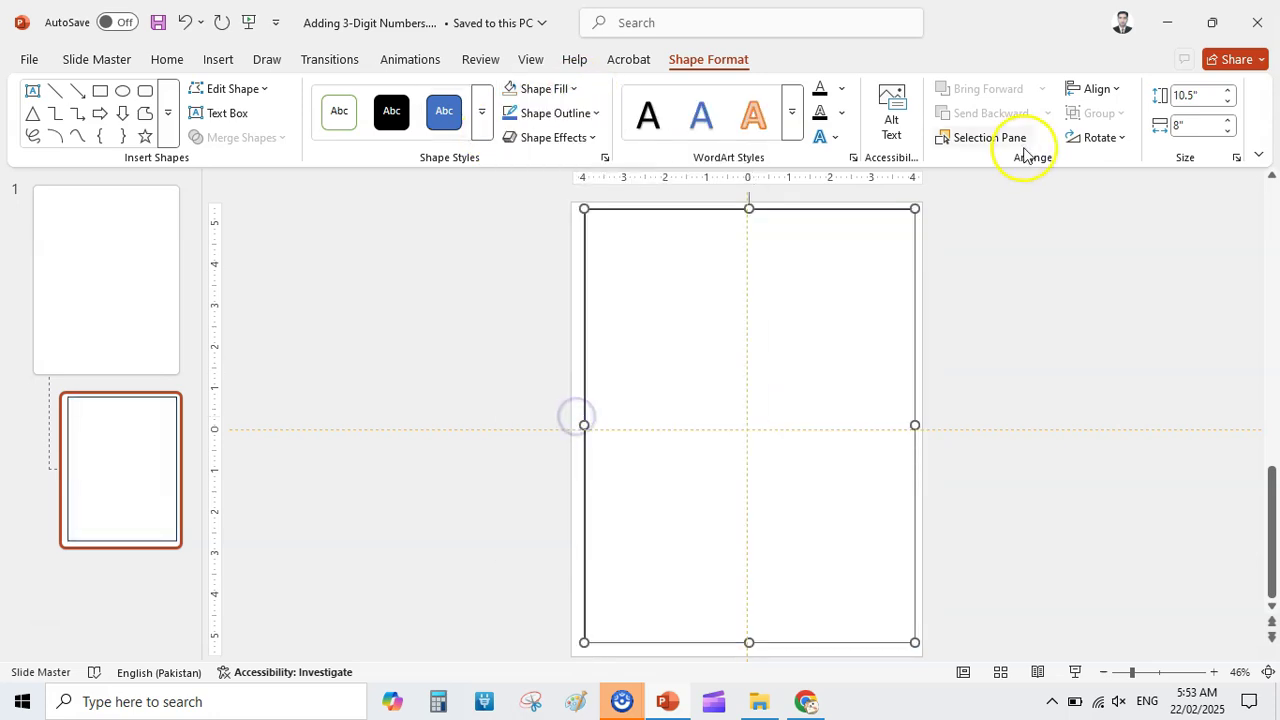
left_click(576, 113)
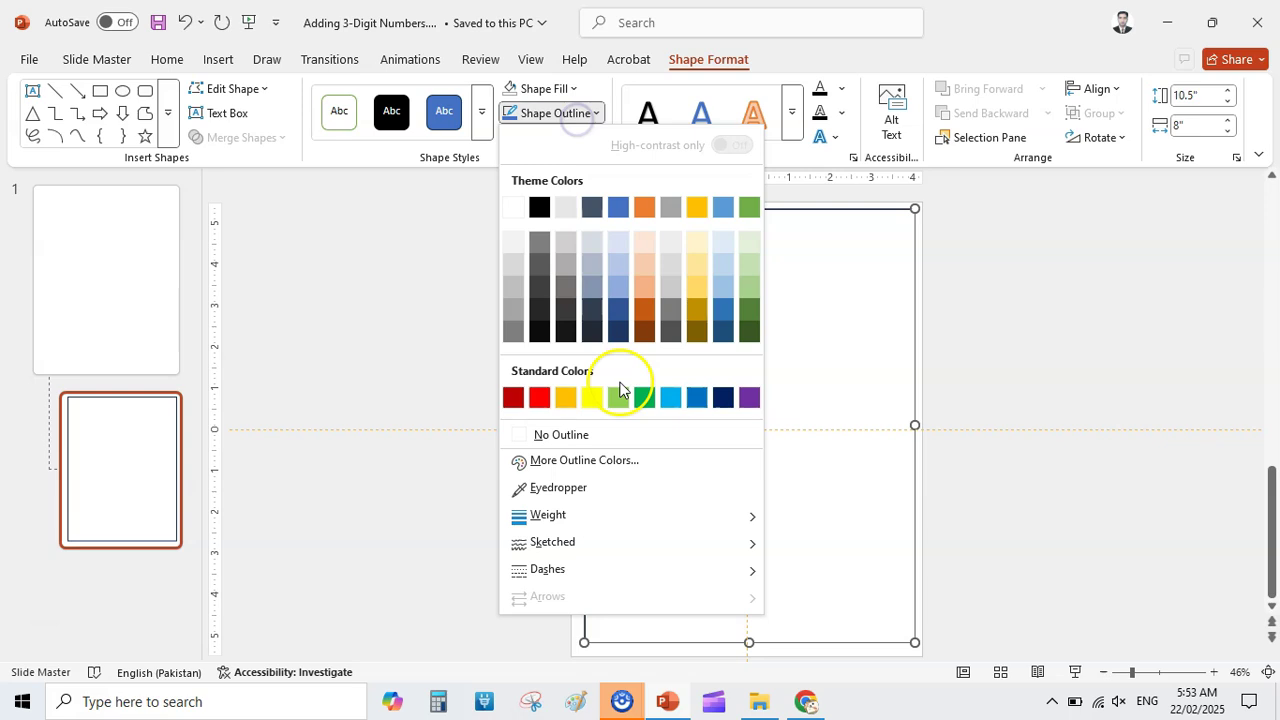
mouse_move(552, 542)
left_click(822, 592)
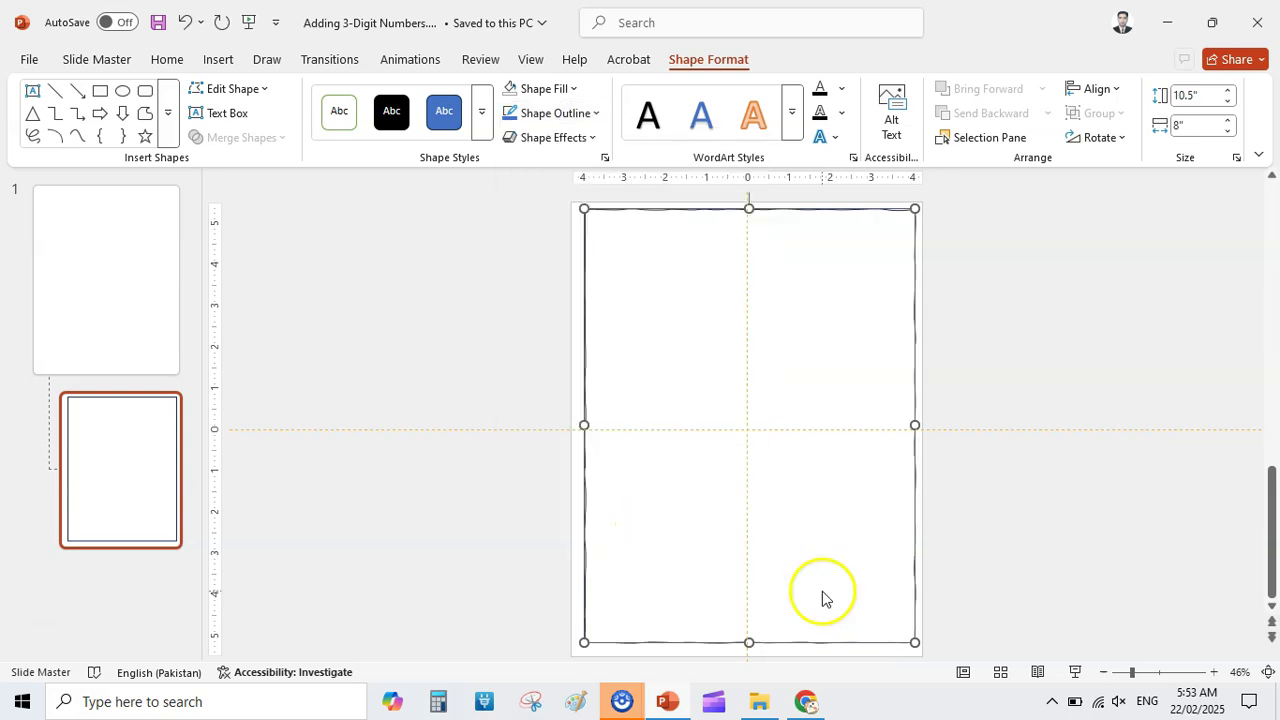
left_click(548, 113)
mouse_move(548, 515)
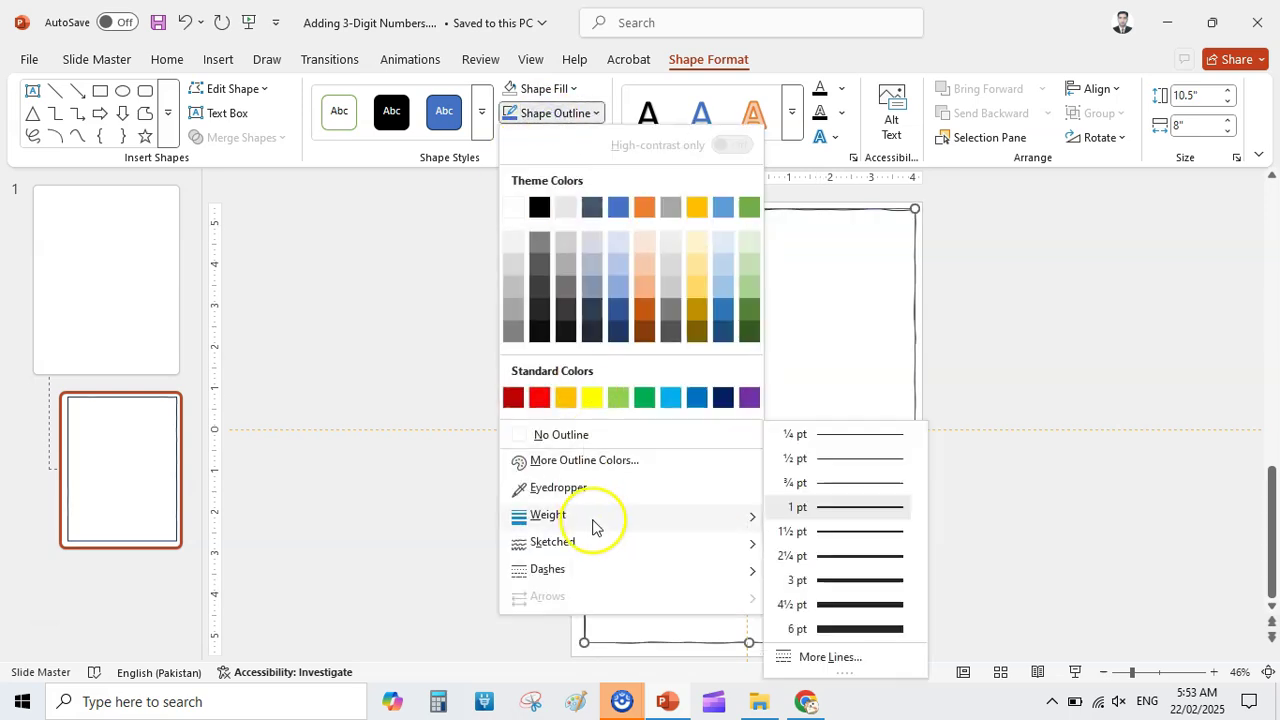
left_click(878, 605)
Step: Centre the border rectangle horizontally and vertically on the slide
left_click(1132, 330)
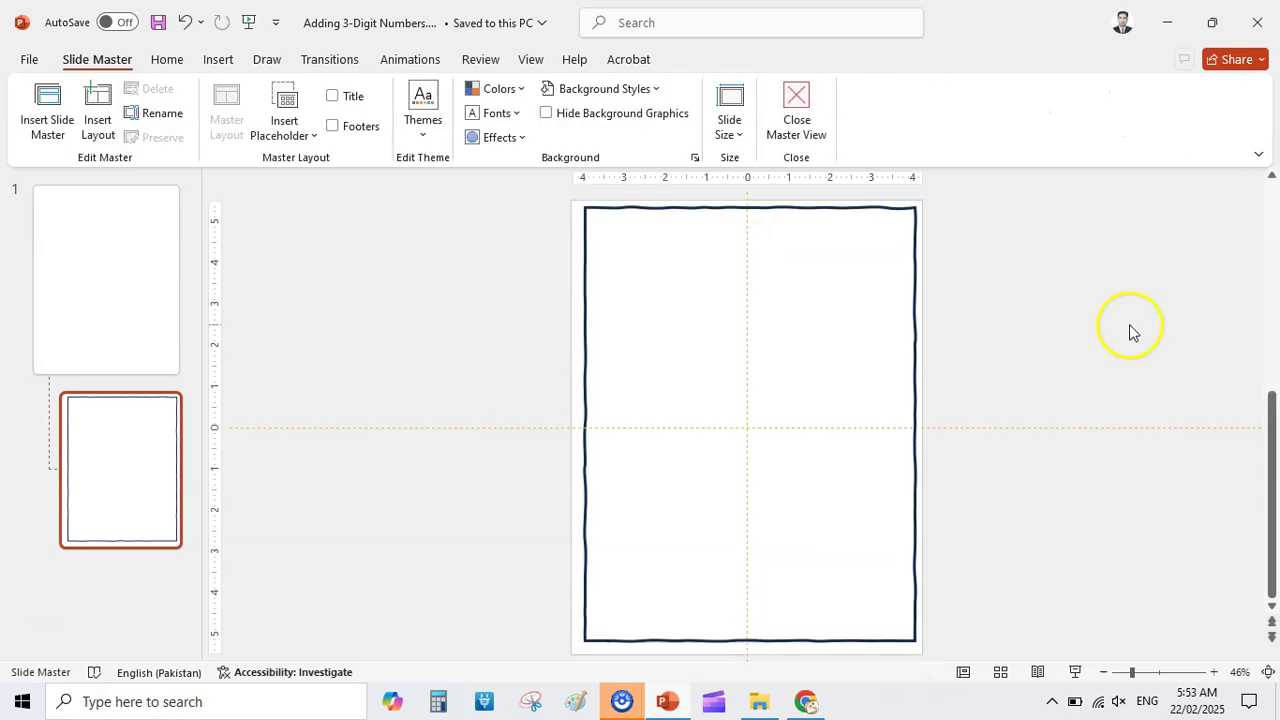
left_click(646, 208)
left_click(1100, 88)
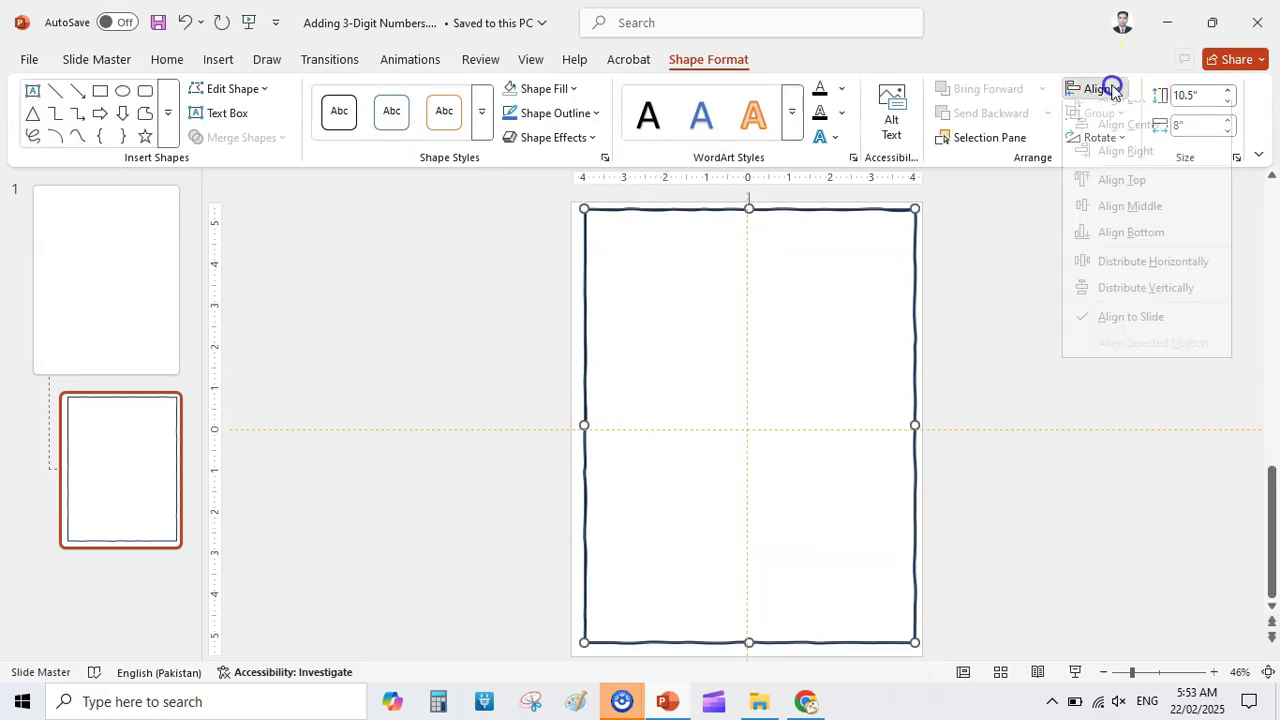
left_click(1130, 145)
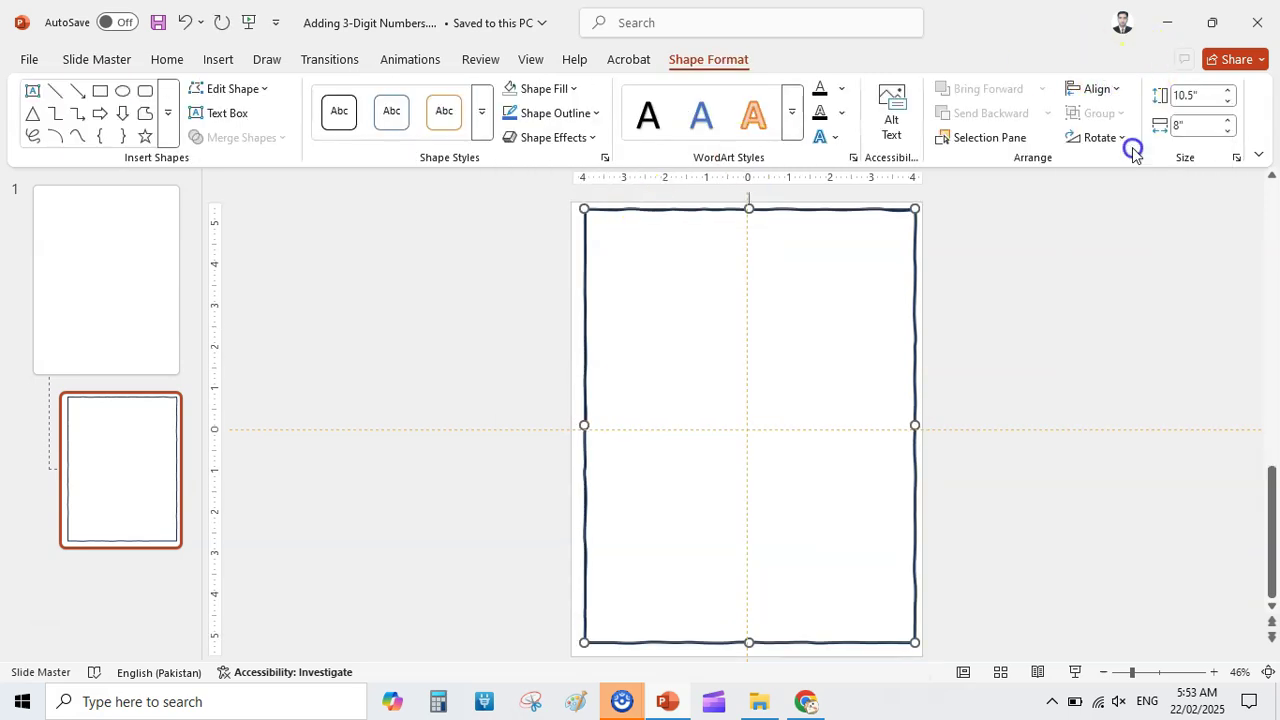
left_click(1102, 89)
left_click(1121, 226)
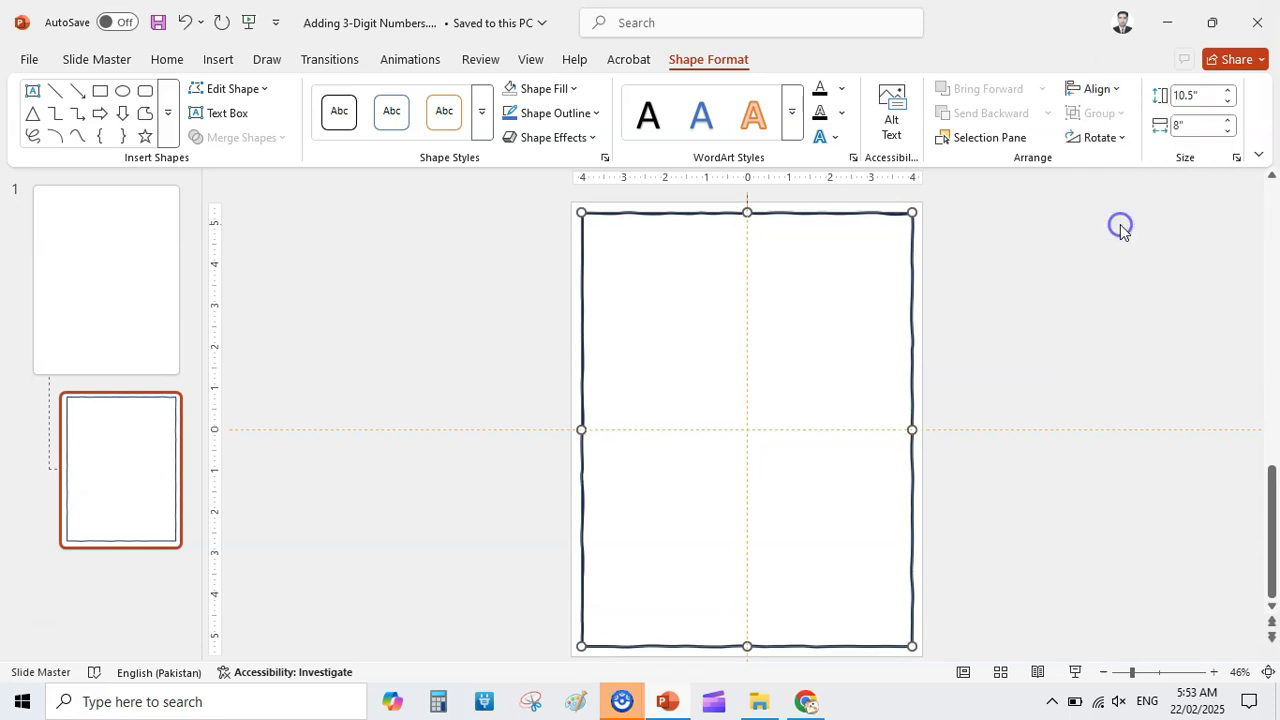
key("Page_Up")
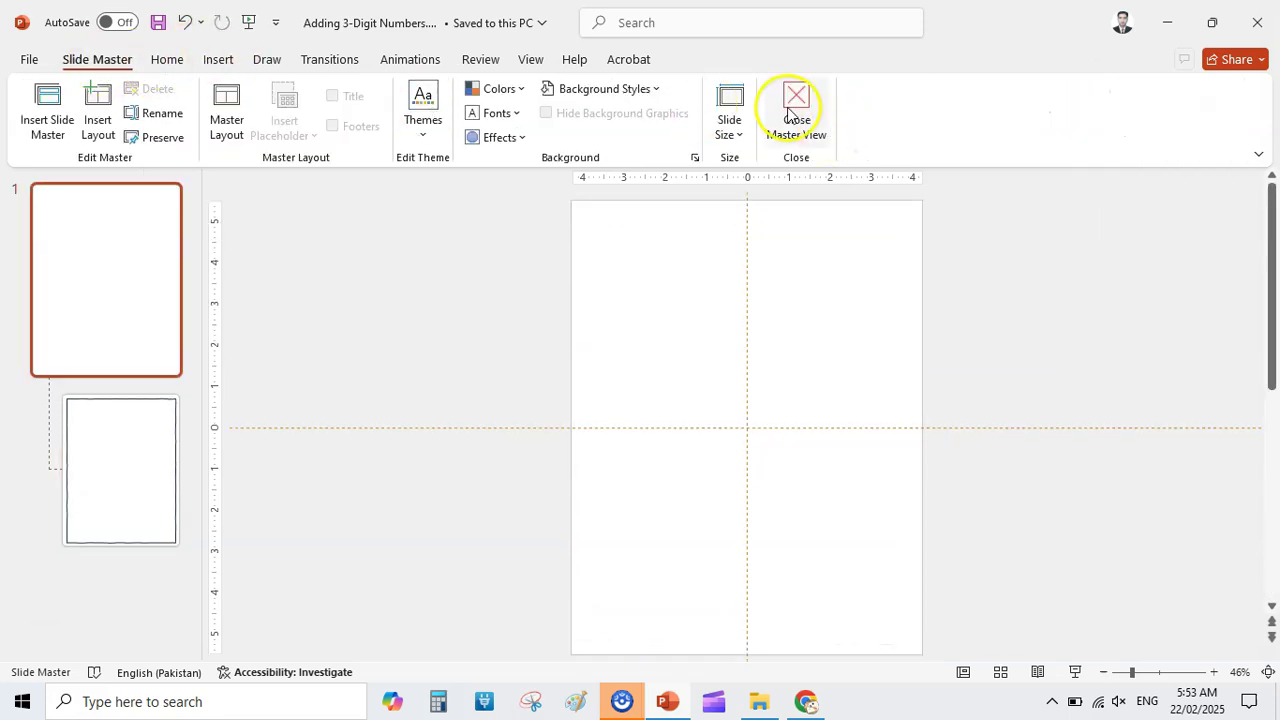
Step: Close master view to check the bordered slides, then quit PowerPoint without saving
left_click(792, 105)
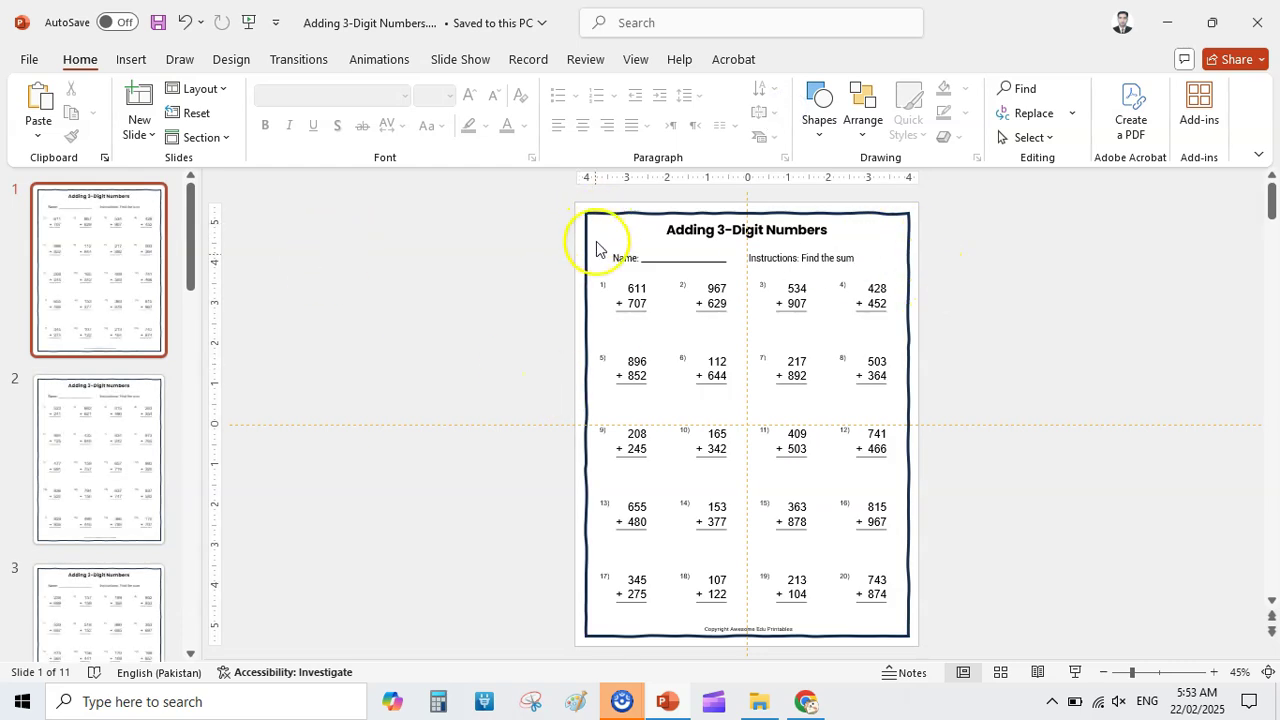
left_click(460, 59)
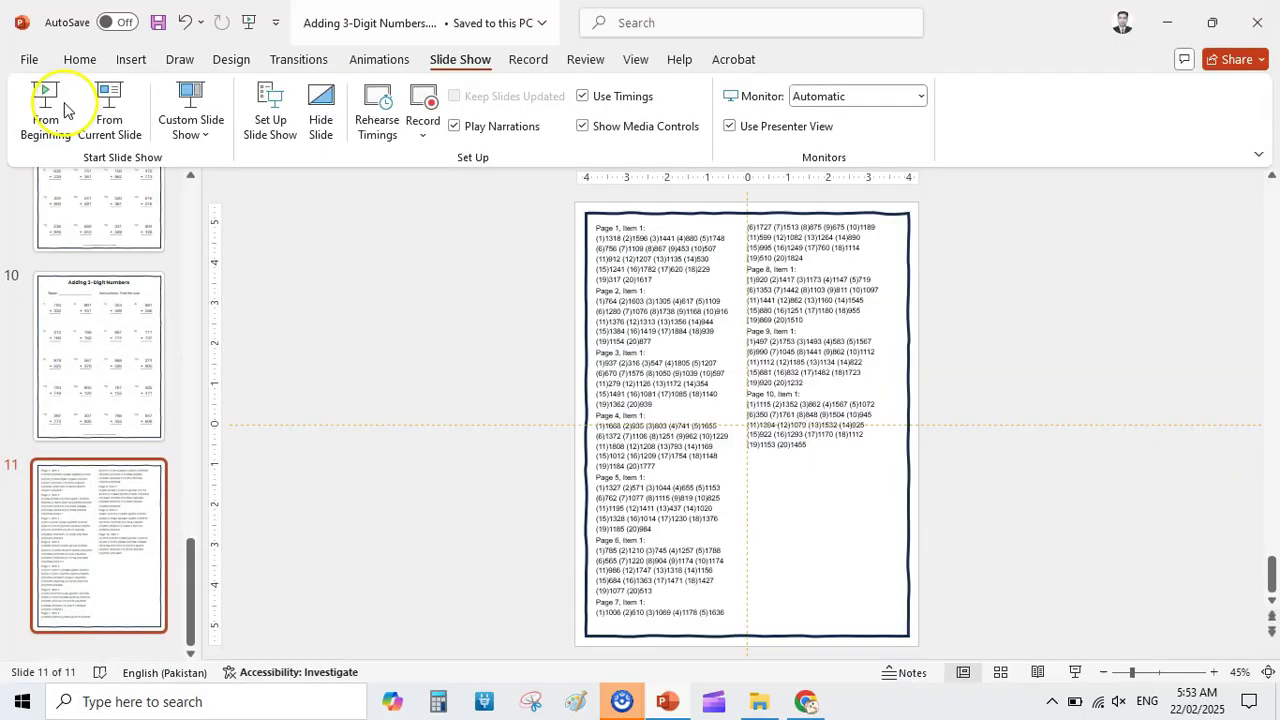
left_click(1272, 10)
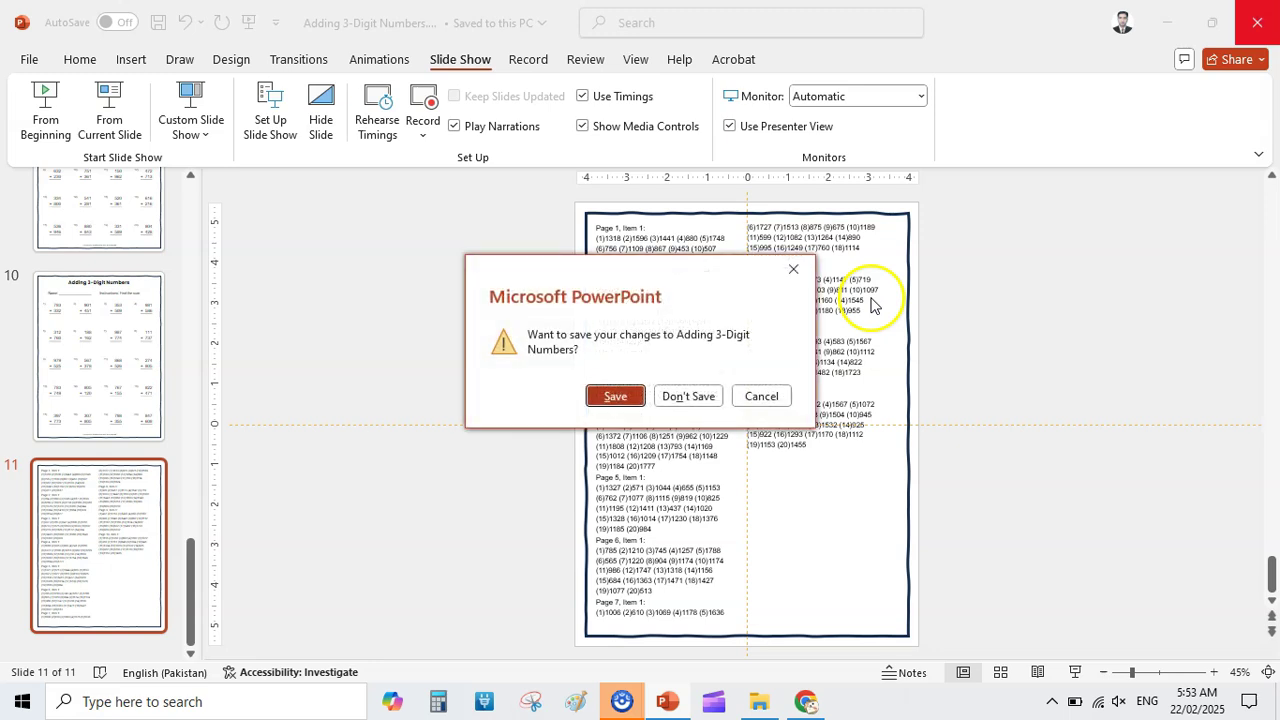
left_click(693, 395)
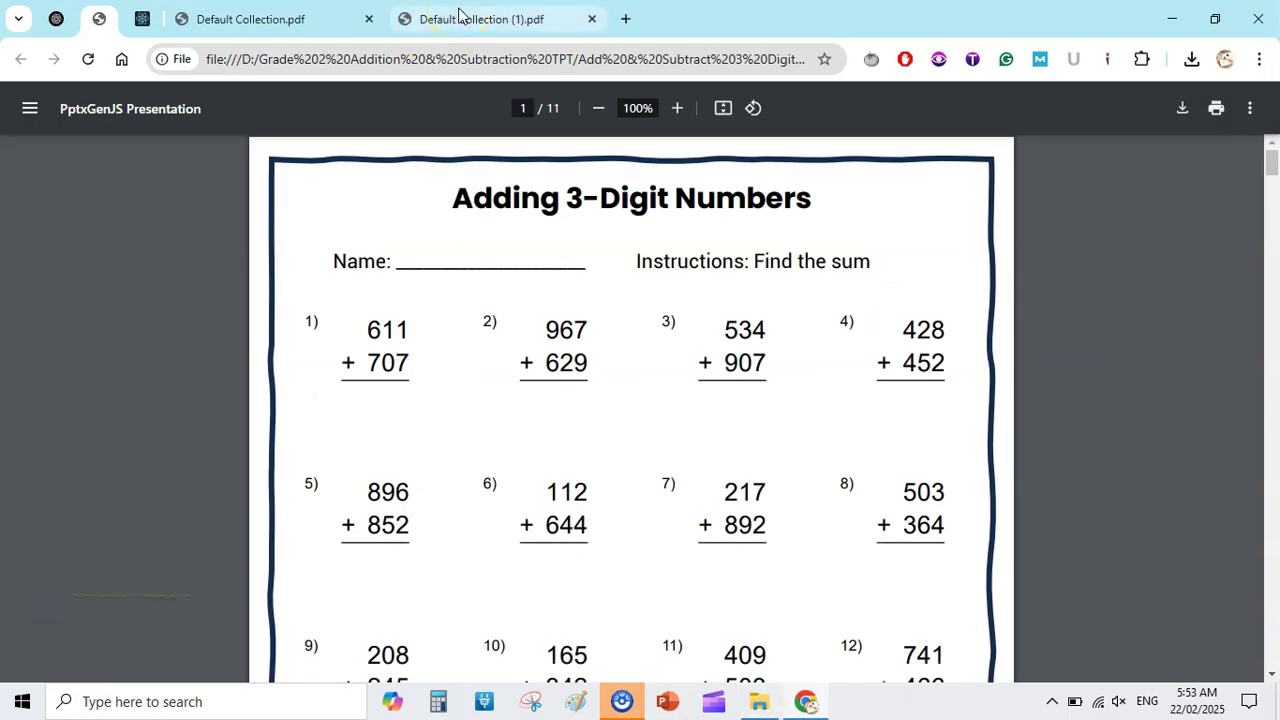
Step: Close both downloaded worksheet PDF tabs, including Default Collection (1).pdf
left_click(430, 18)
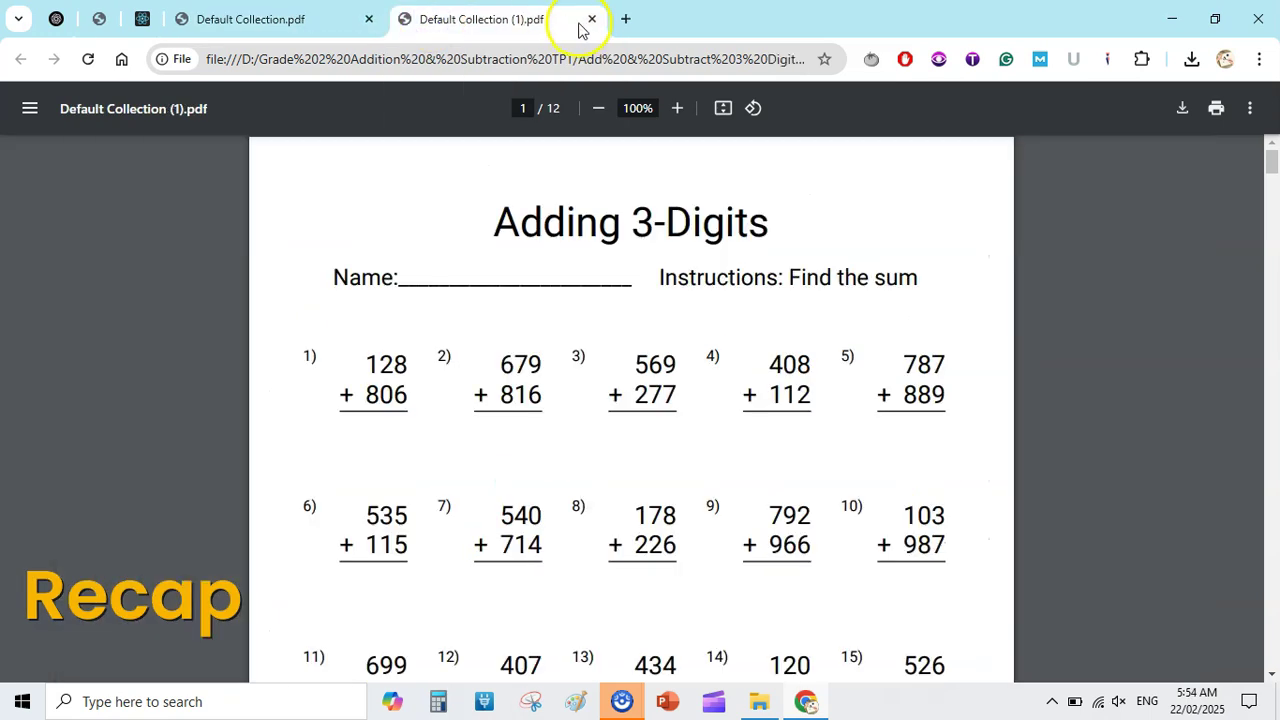
left_click(594, 19)
left_click(420, 22)
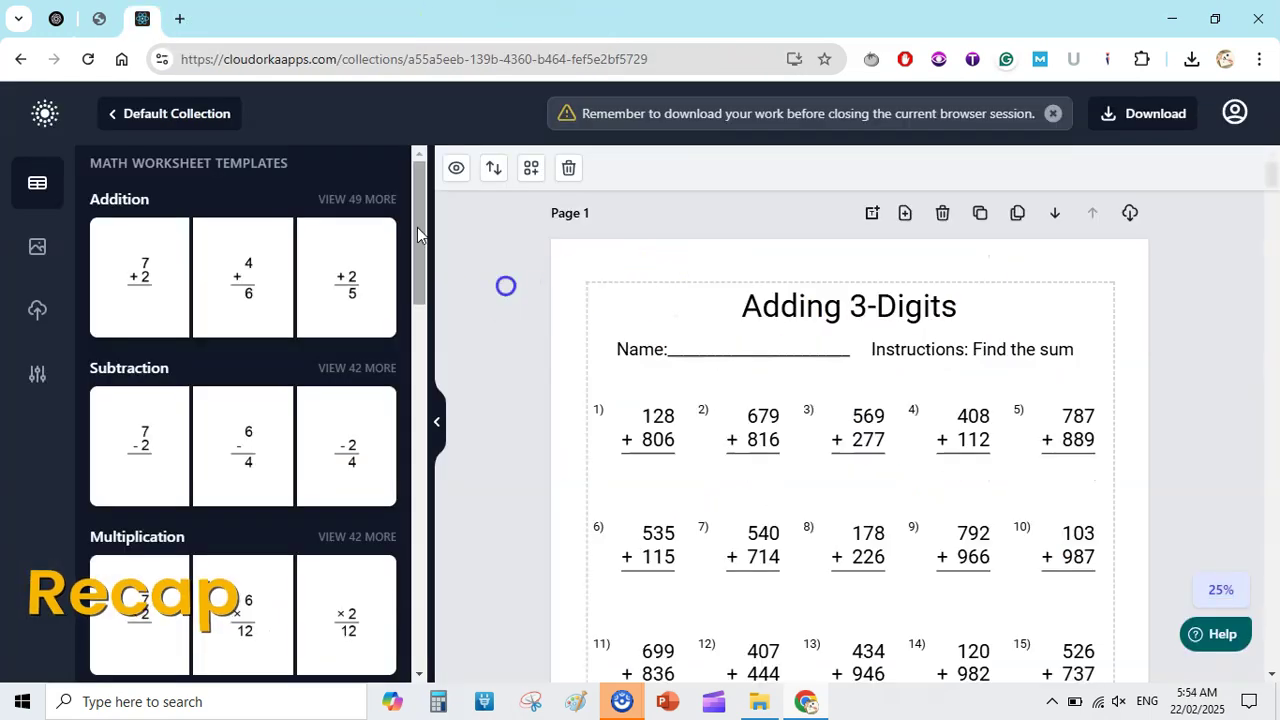
Step: Scroll through the template sidebar in the Adding 3-Digits worksheet editor
scroll(423, 283, "down", 1)
mouse_move(423, 283)
left_mouse_down()
mouse_move(434, 615)
mouse_move(415, 225)
mouse_move(415, 537)
mouse_move(419, 252)
left_mouse_up()
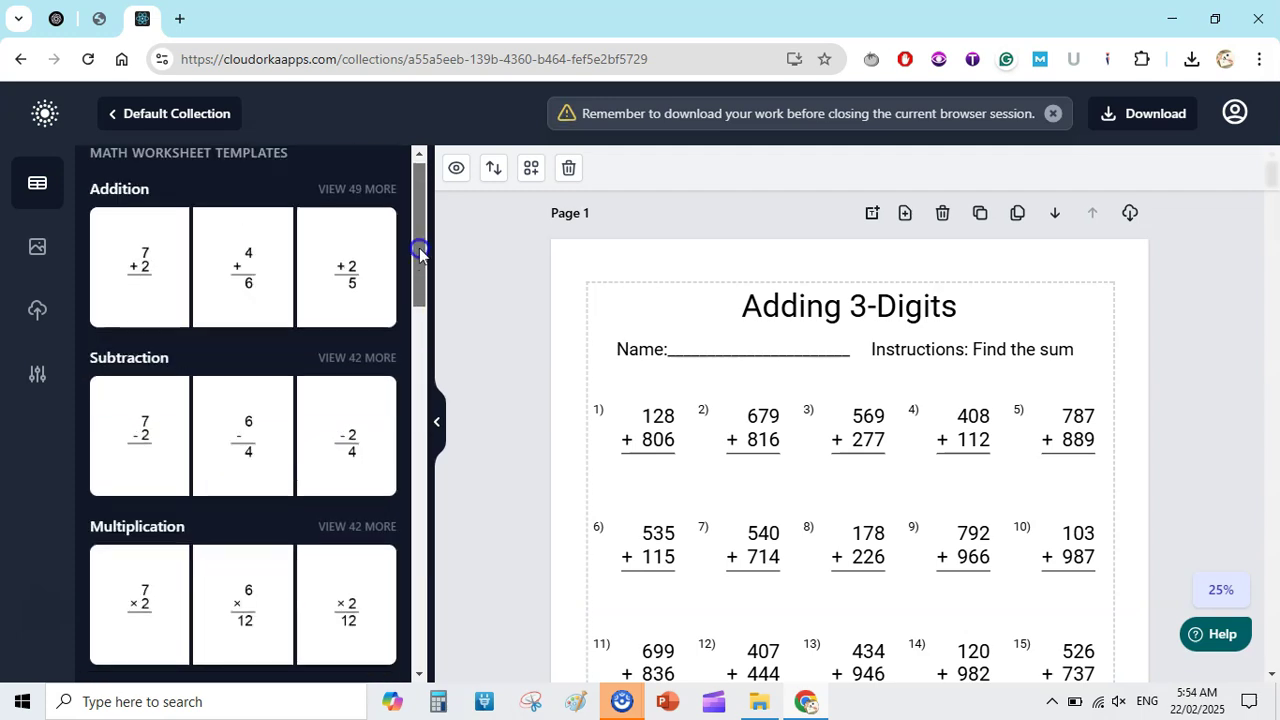
left_click_drag(420, 252, 420, 265)
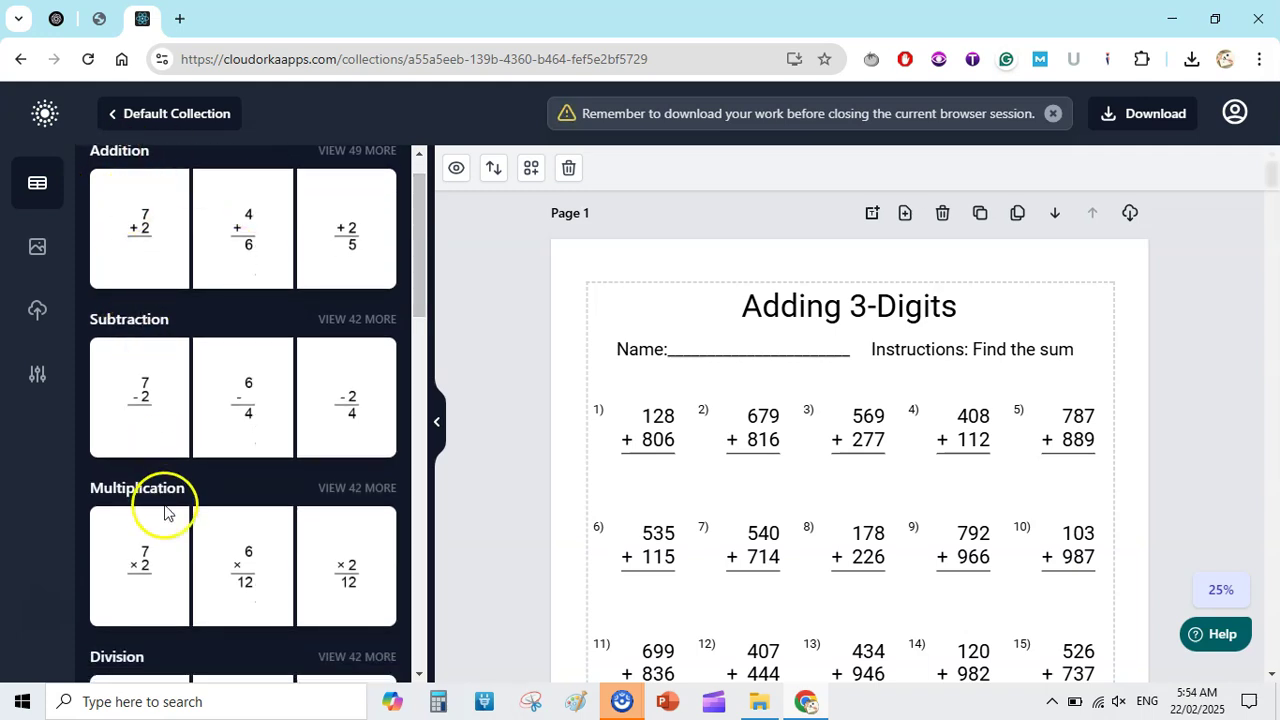
mouse_move(422, 270)
left_mouse_down()
mouse_move(421, 323)
mouse_move(420, 229)
left_mouse_up()
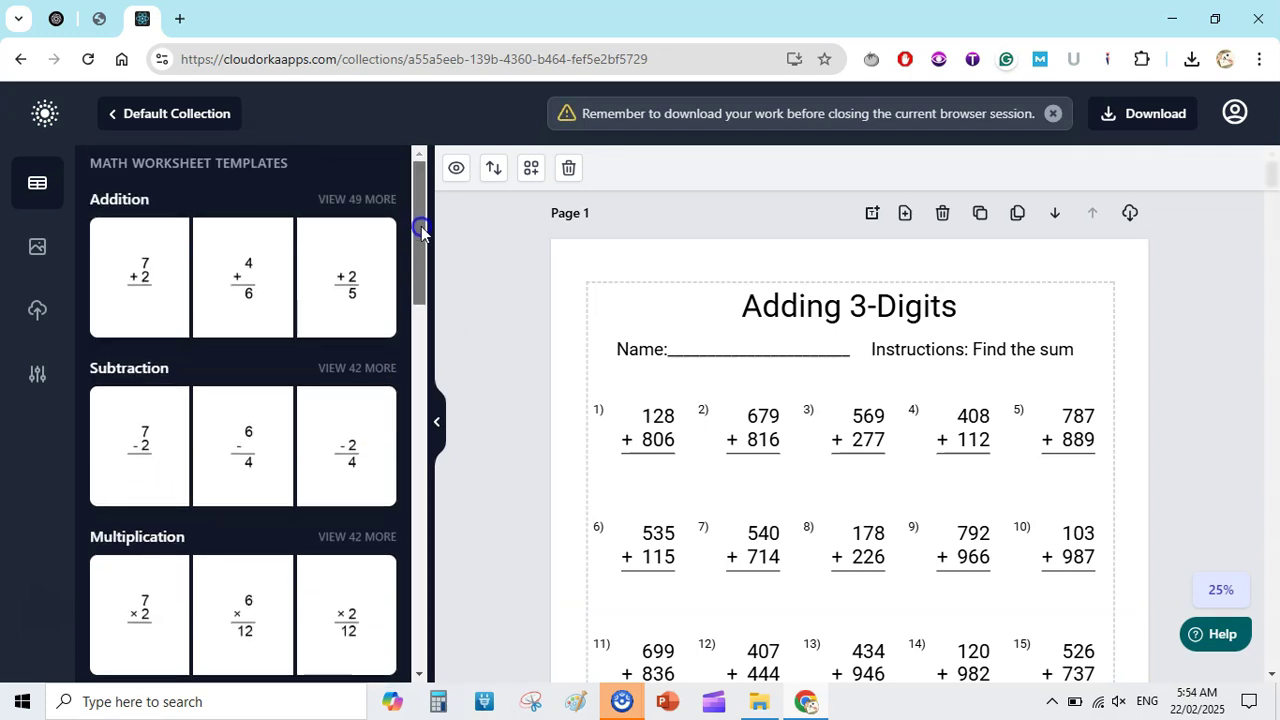